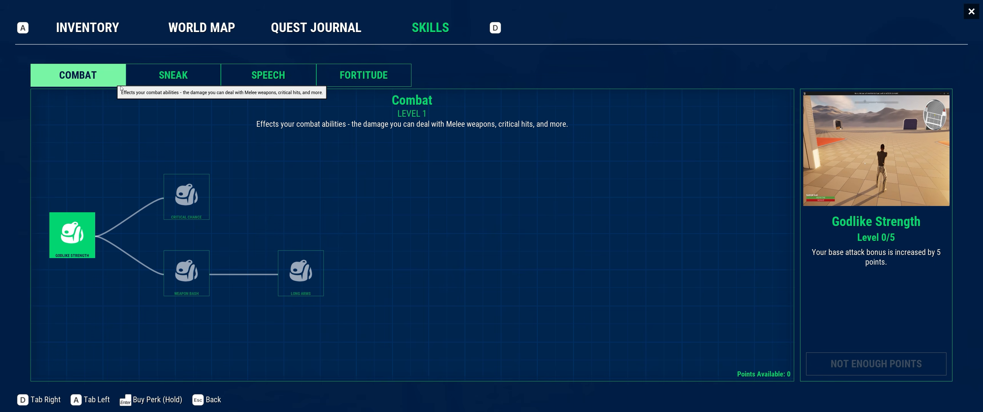
View the Sneak and Fortitude skill trees and return to the Combat tree
click(186, 81)
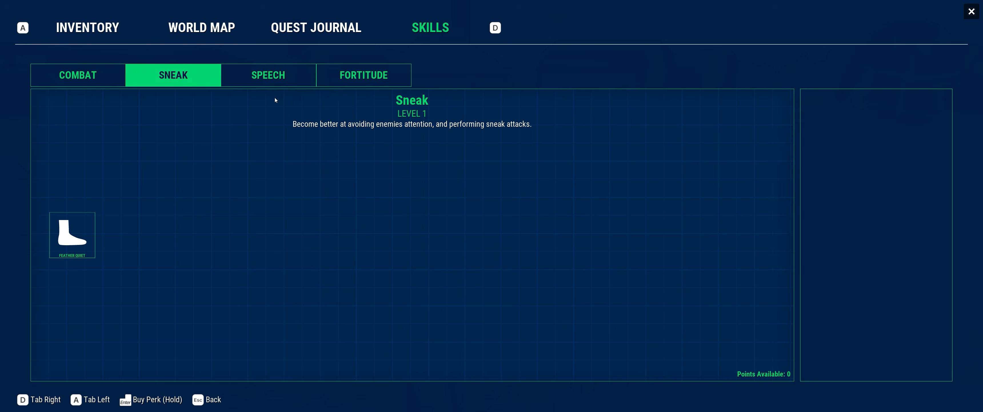
click(332, 76)
click(78, 75)
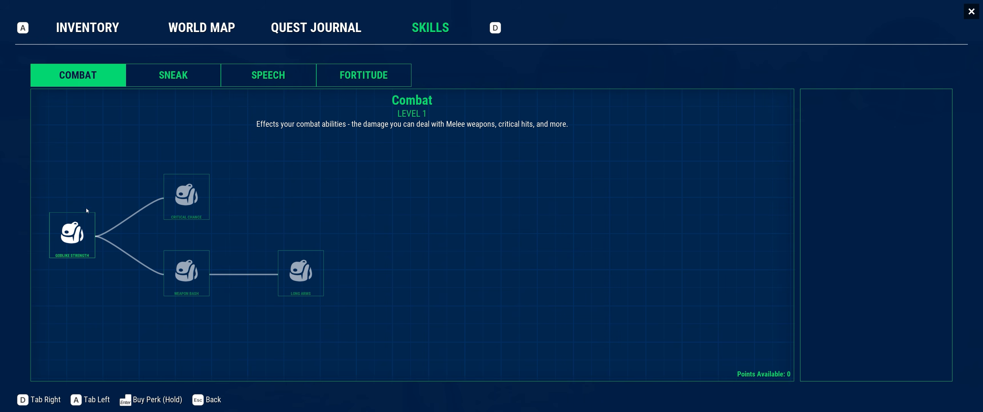
Inspect the Godlike Strength, Critical Chance, Weapon Bash and Long Arms perks in the Combat tree
click(78, 236)
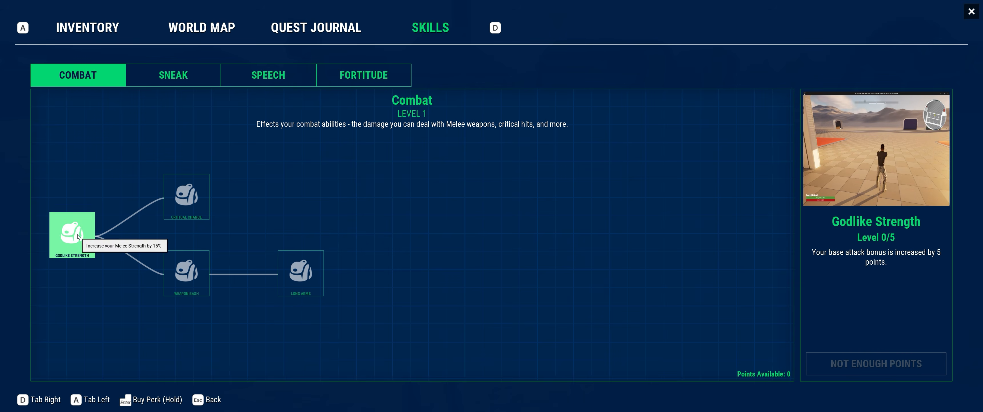
click(197, 197)
click(195, 272)
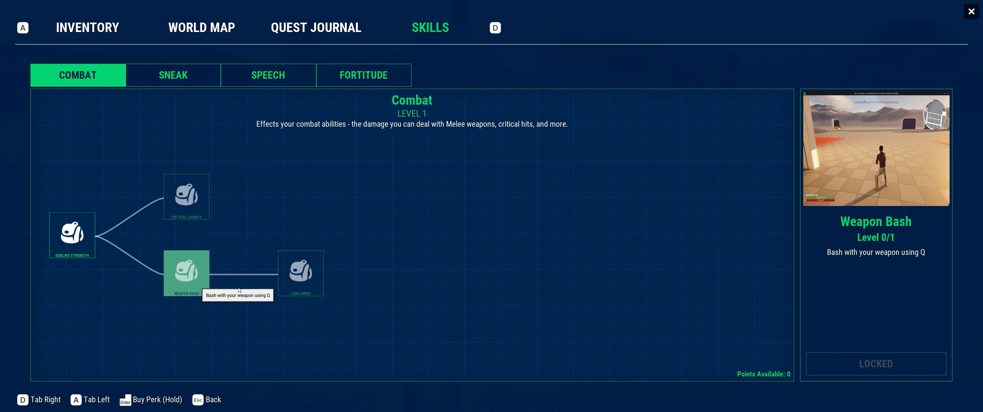
click(312, 273)
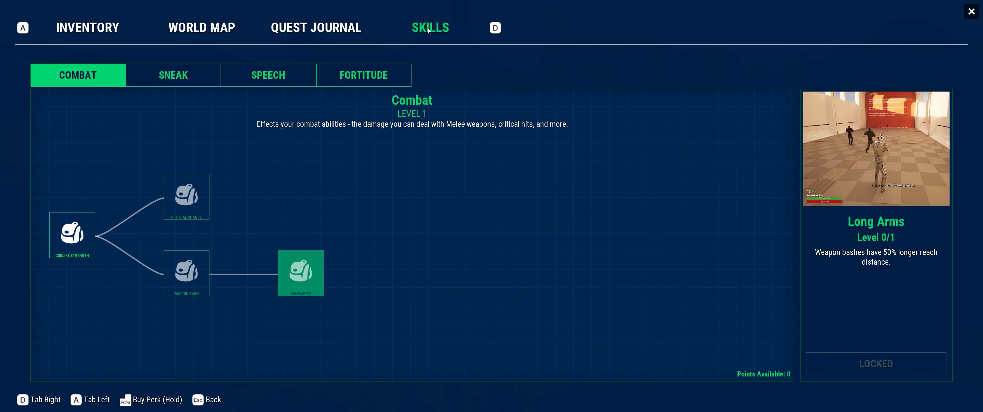
click(309, 30)
click(431, 30)
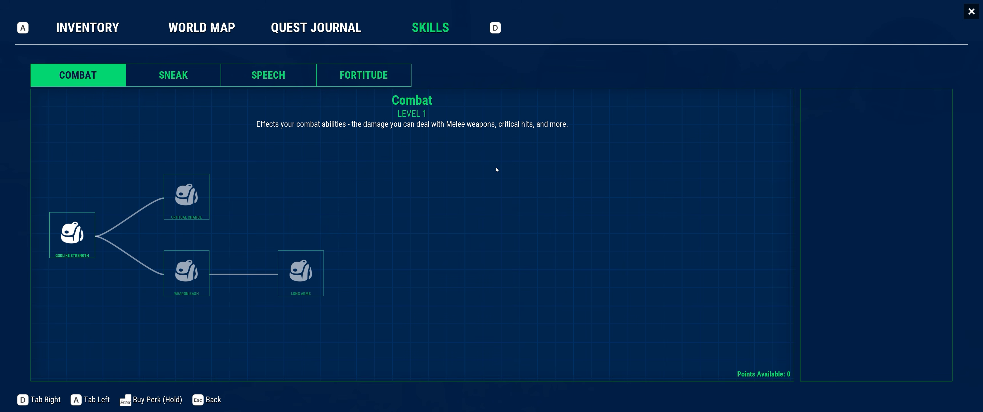
Grant the player 10 skill points with the GiveSkillPoints console command
key(grave)
text(give)
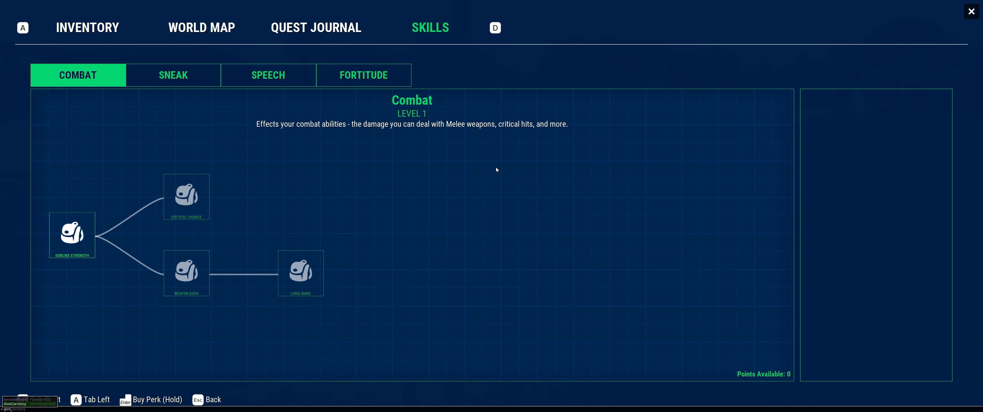
text(skill)
key(Tab)
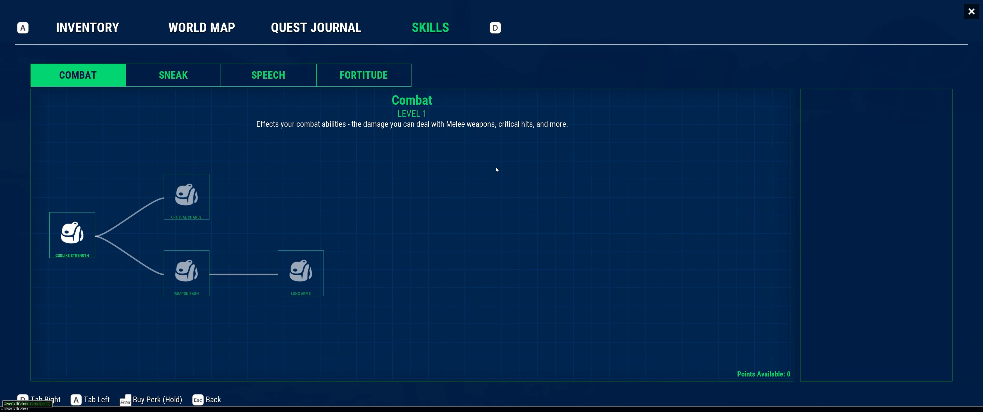
text(10)
key(Return)
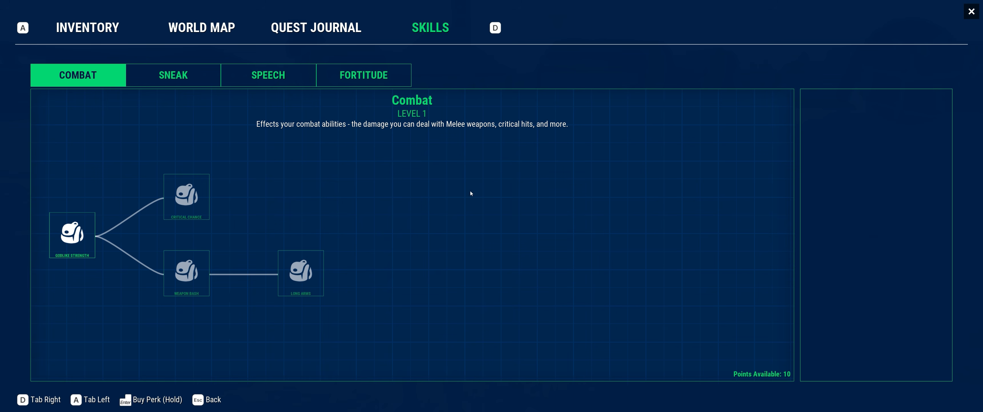
Buy one level each of the Godlike Strength and Weapon Bash perks and select the Long Arms perk
click(78, 246)
click(866, 367)
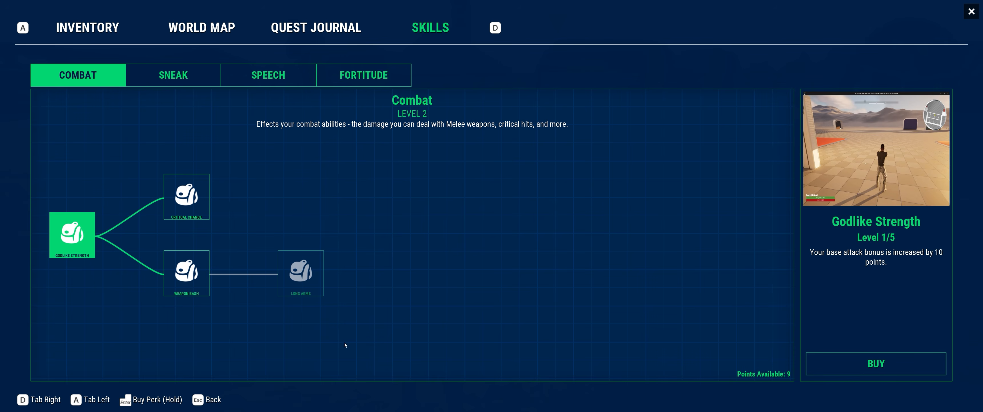
click(191, 286)
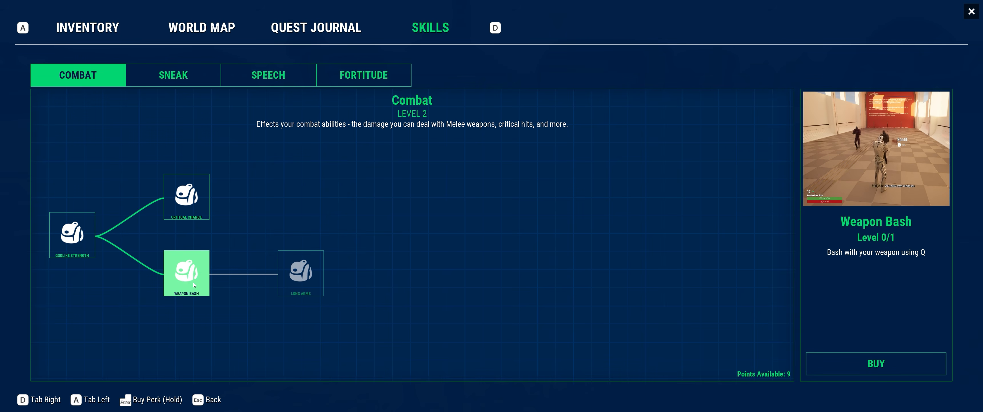
click(876, 363)
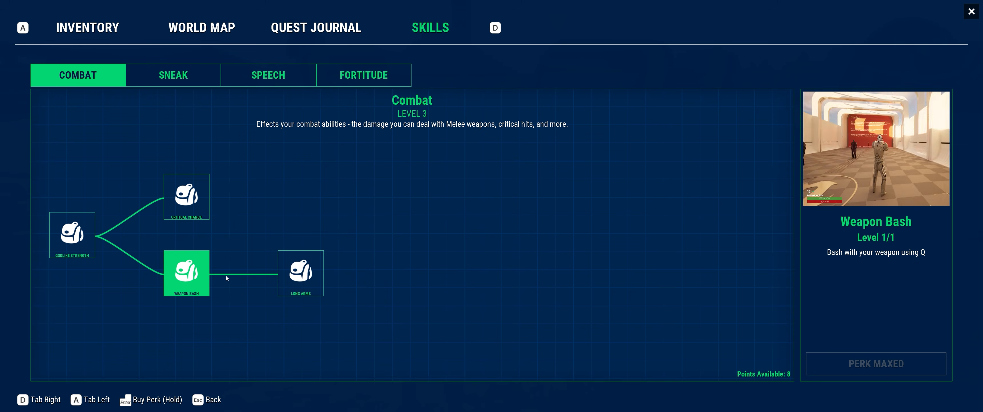
click(301, 272)
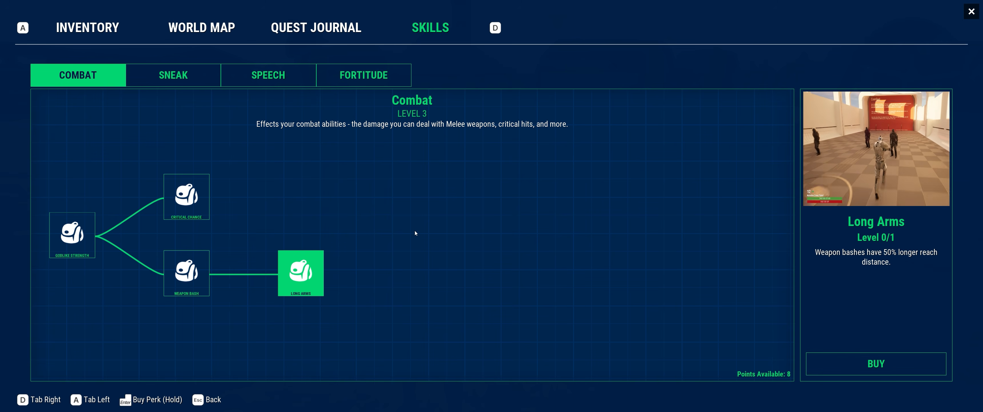
Leave the skills screen, pause the game and save it to the first save slot
click(972, 12)
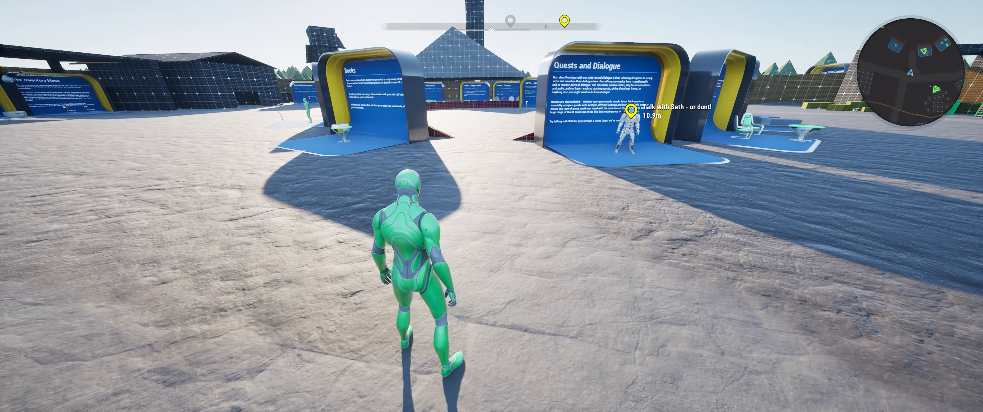
key(Escape)
click(83, 94)
click(445, 153)
click(446, 227)
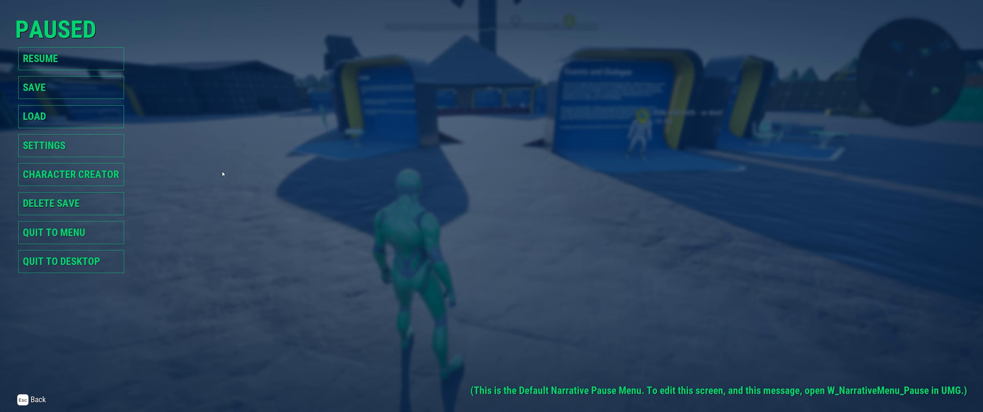
Load the first save slot and check the Combat skill tree for the purchased perks
click(63, 121)
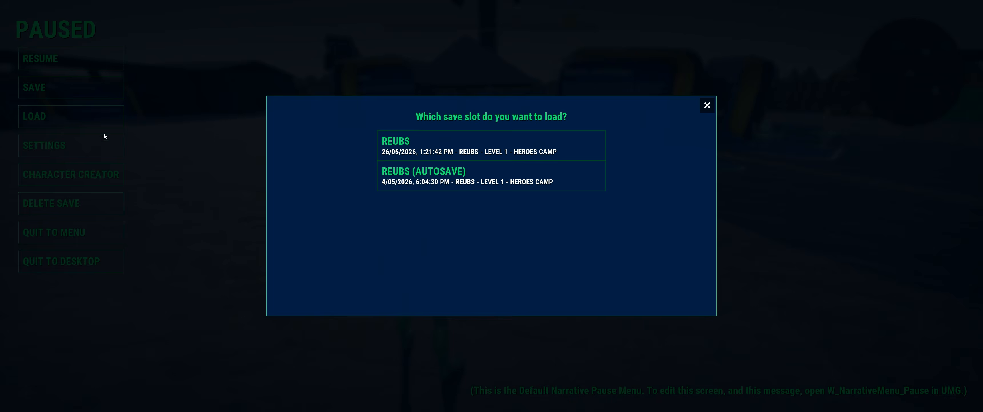
click(441, 153)
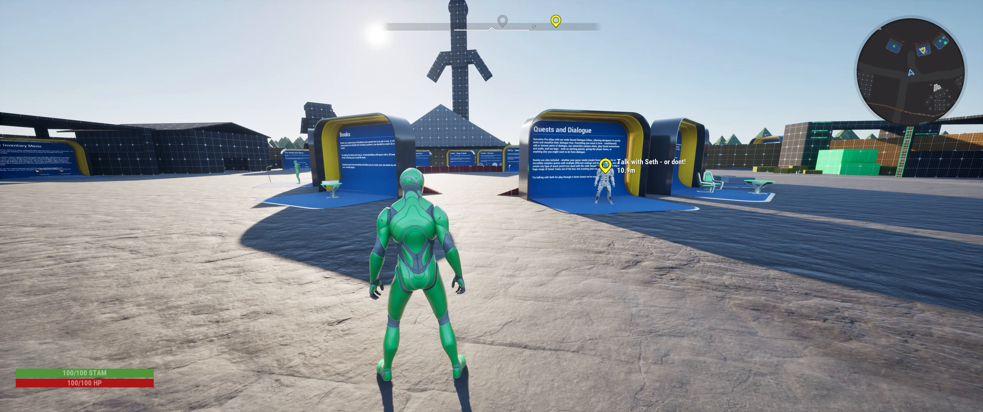
key(i)
click(428, 31)
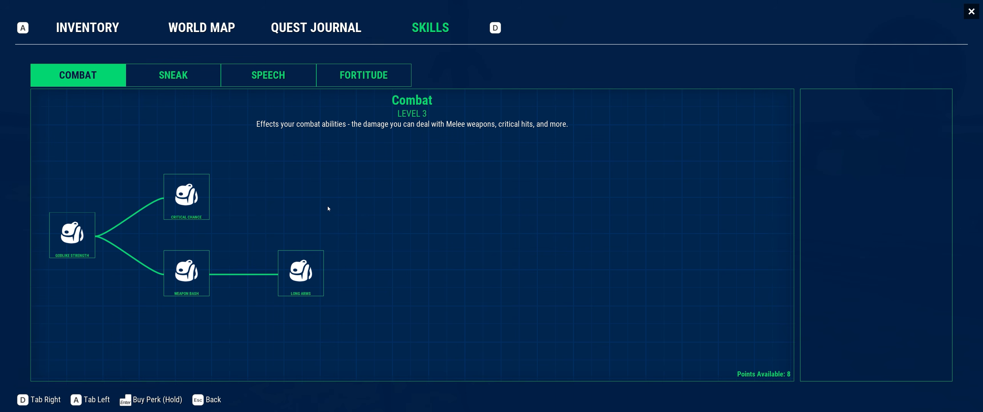
key(Escape)
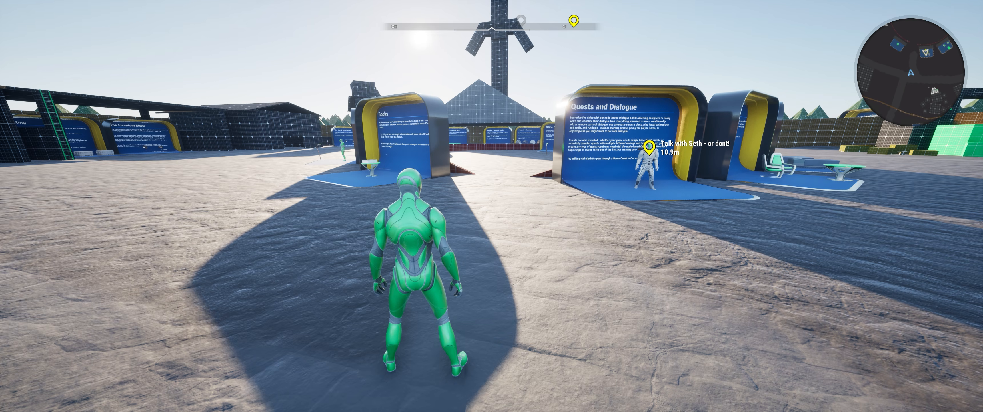
Reopen the skills screen and look through the Combat, Sneak, Speech and Fortitude trees
key(i)
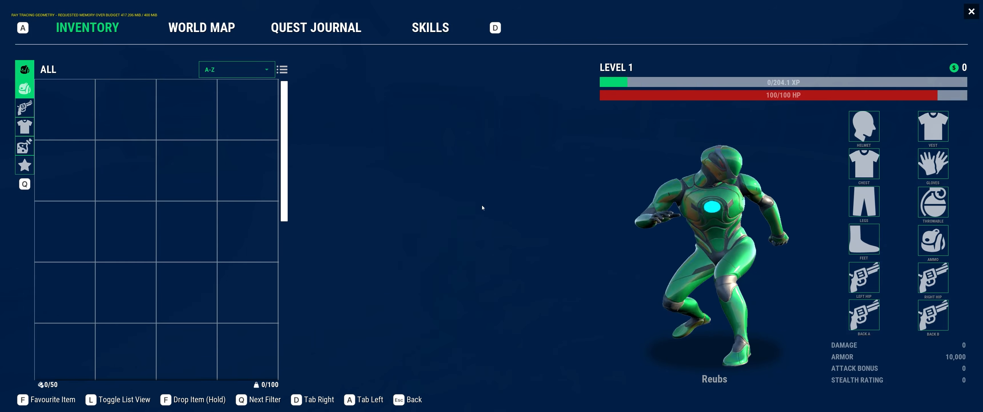
click(419, 28)
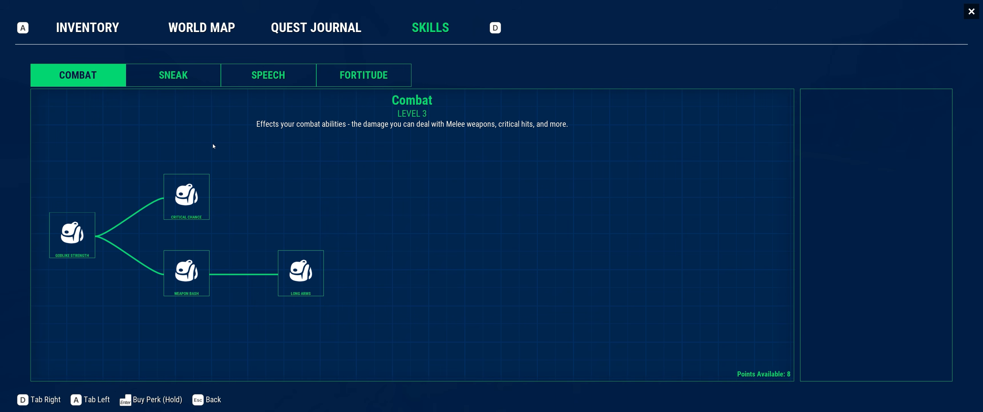
click(185, 75)
click(279, 76)
click(351, 77)
click(263, 75)
click(206, 75)
click(70, 75)
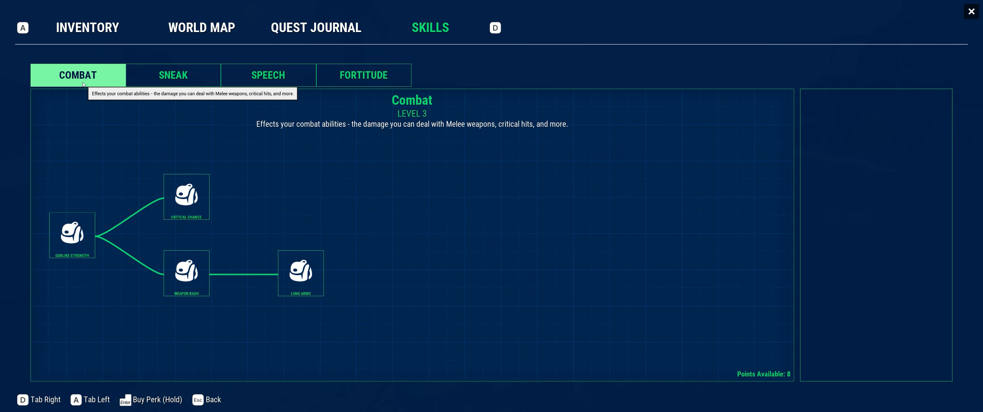
click(183, 77)
click(273, 77)
click(363, 75)
click(177, 76)
click(100, 76)
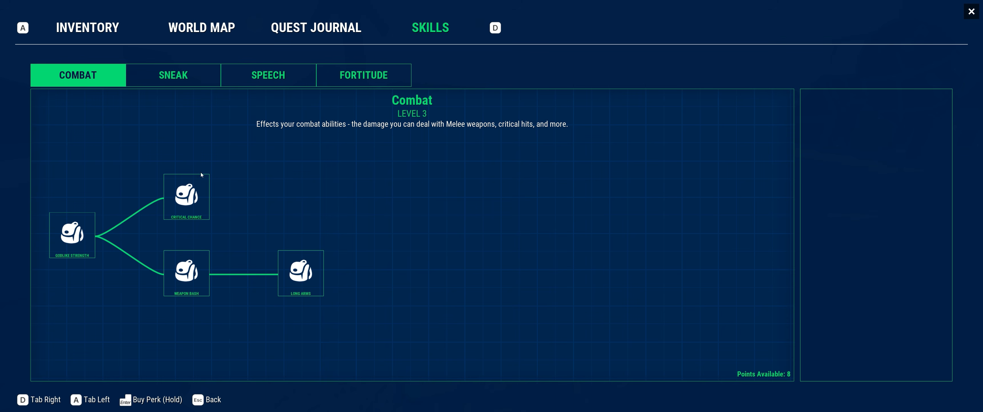
click(189, 75)
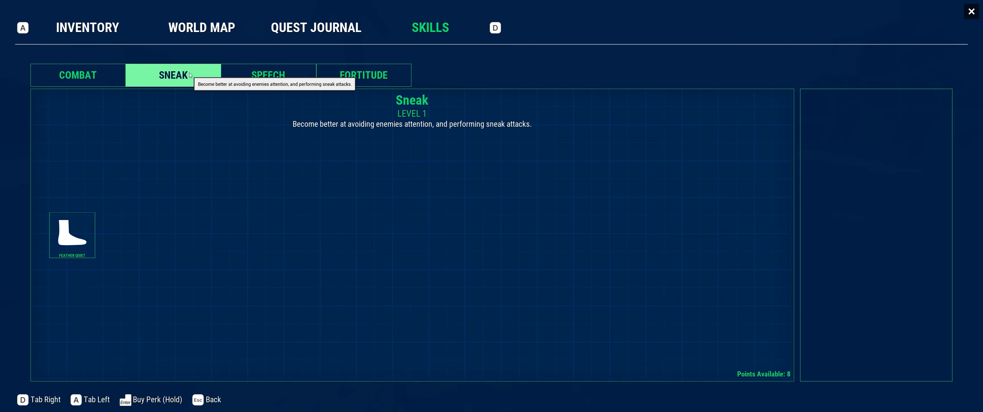
click(269, 75)
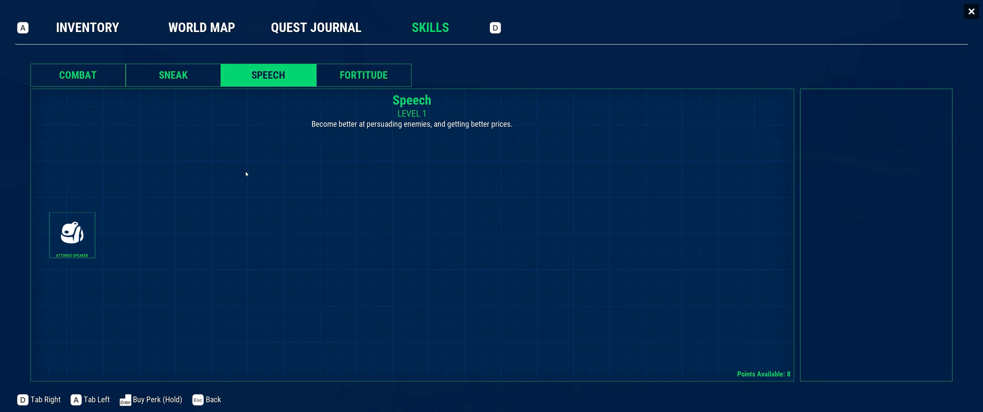
Close the skills screen, end the play session and restore the full editor layout
click(972, 11)
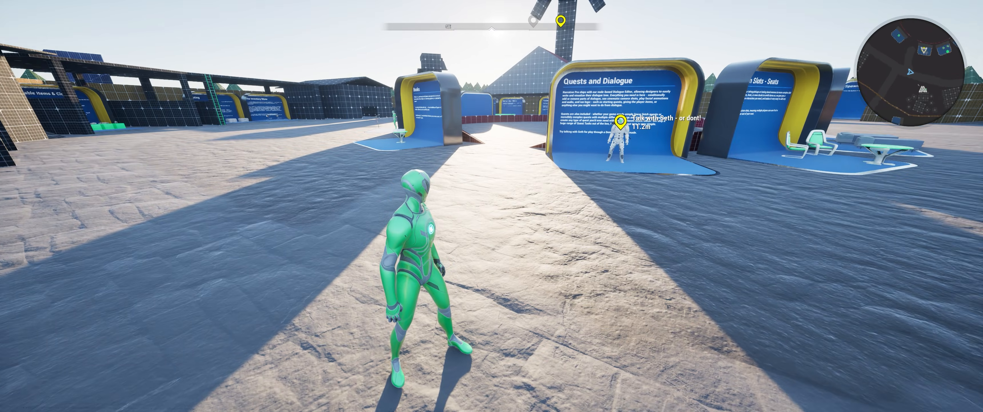
key(Escape)
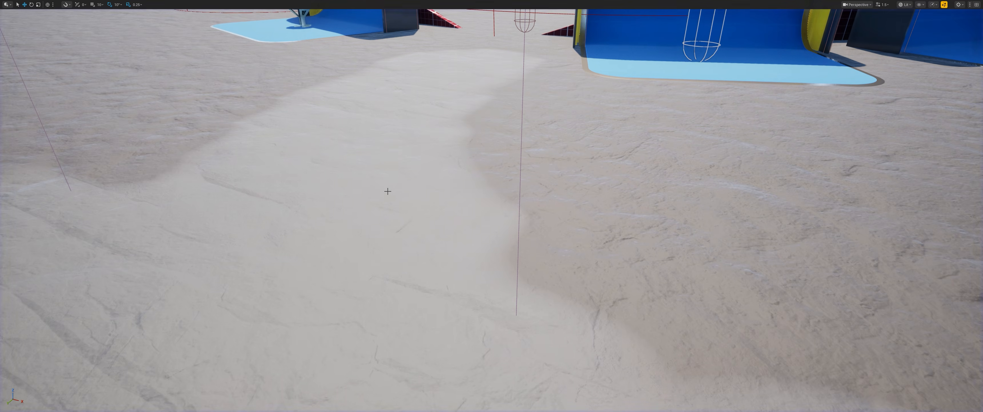
key(F11)
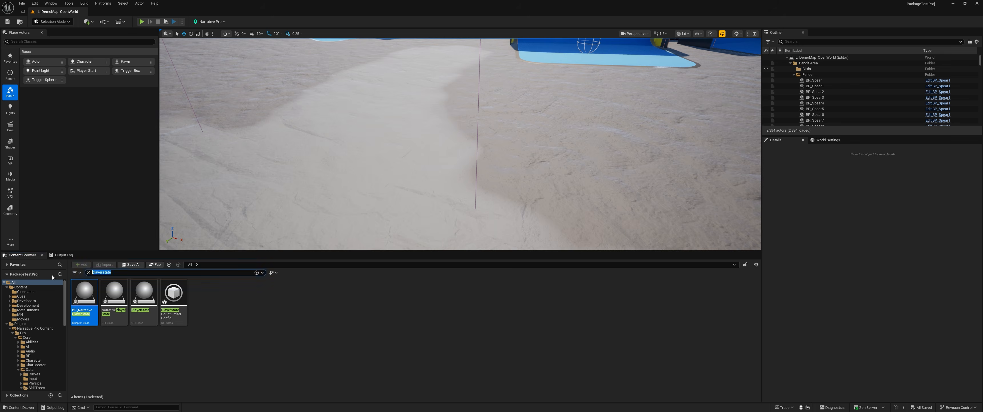
Open the BP_NarrativePlayerState blueprint and select its Skill Tree Component in the viewport view
double_click(78, 308)
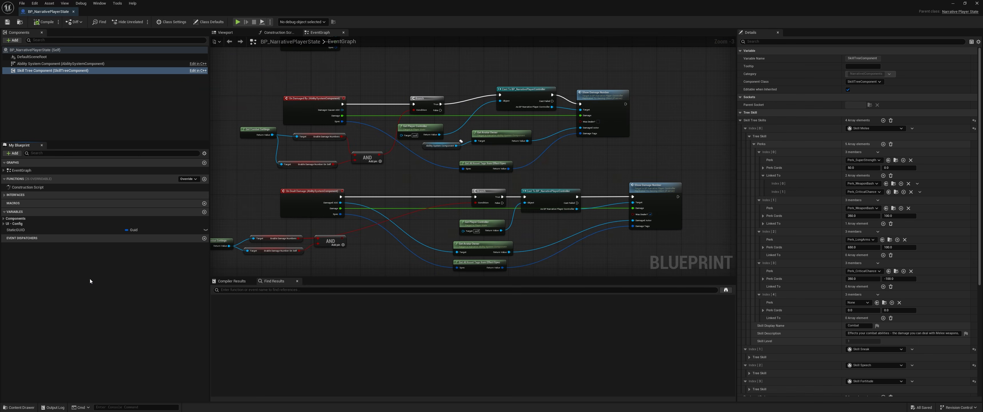
click(237, 35)
click(63, 71)
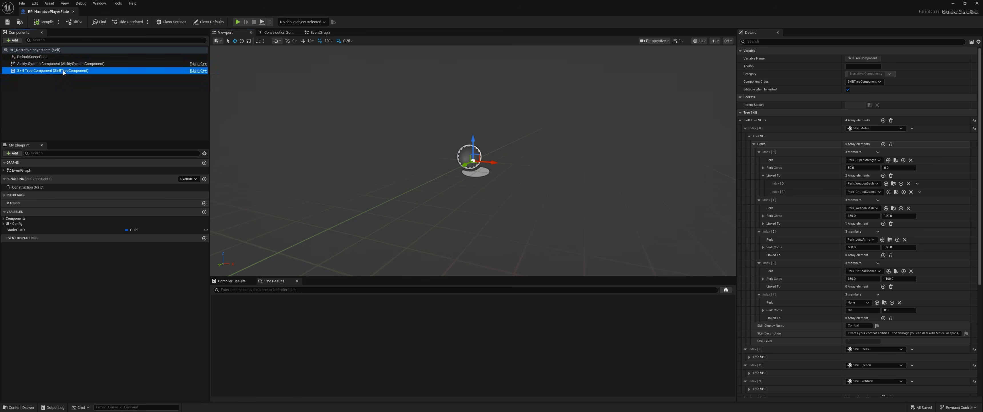
right_click(82, 74)
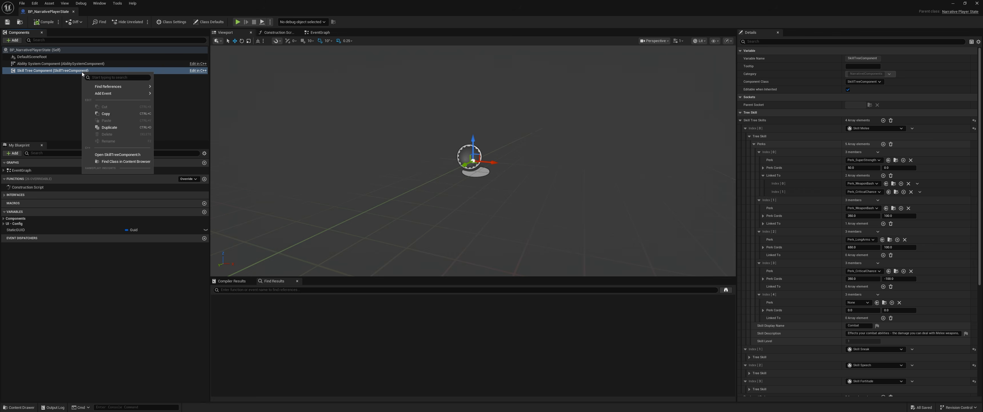
click(60, 98)
click(78, 71)
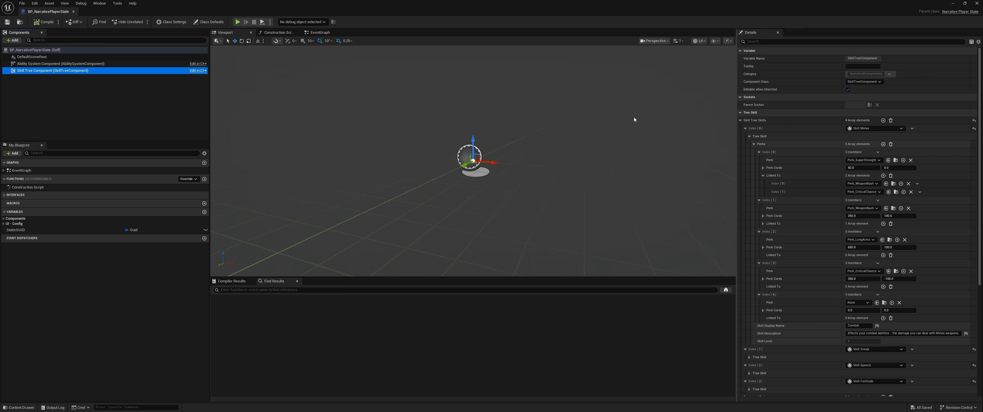
Collapse the first three Skill Tree Skills entries and delete the Skill Fortitude entry from the array
click(745, 129)
click(745, 137)
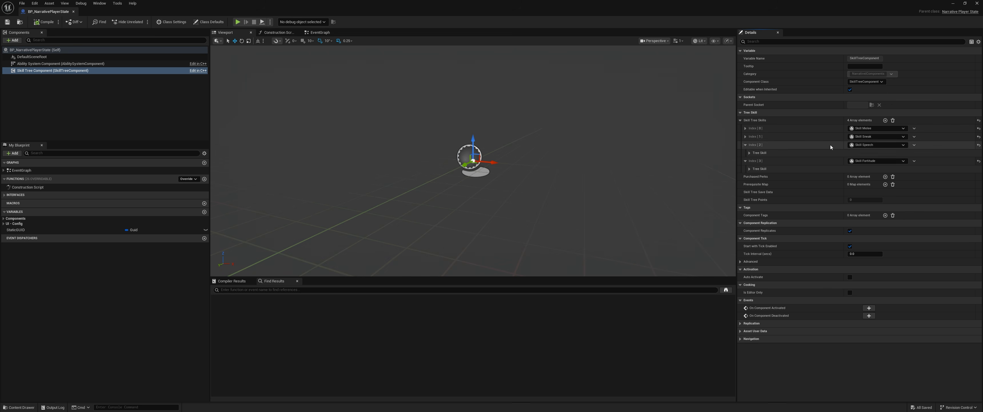
click(745, 144)
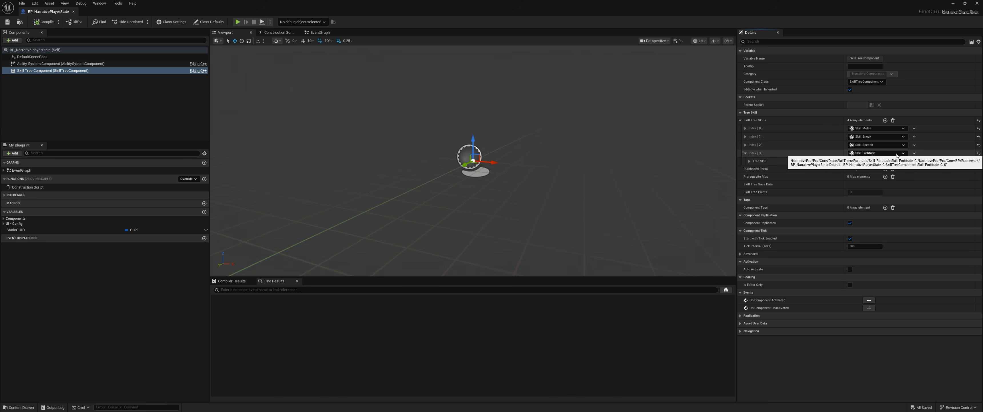
click(914, 153)
click(922, 168)
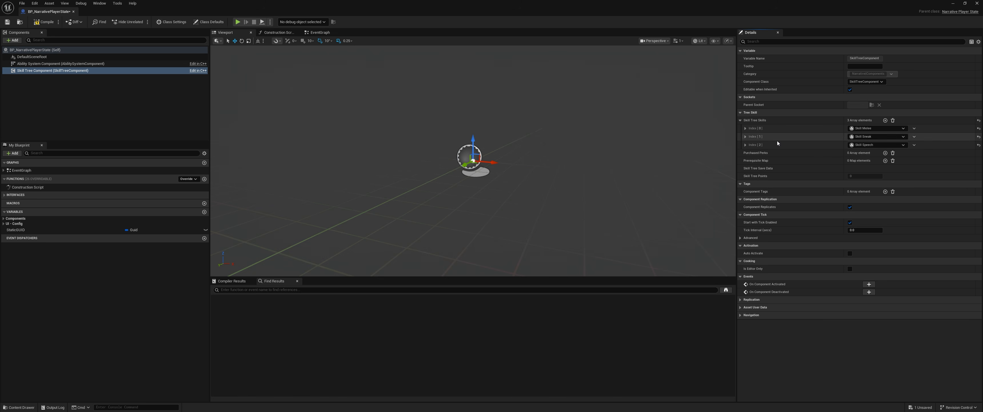
Compile the player state blueprint, check the Skills screen in a play session, and bring the full-size blueprint window back
click(56, 24)
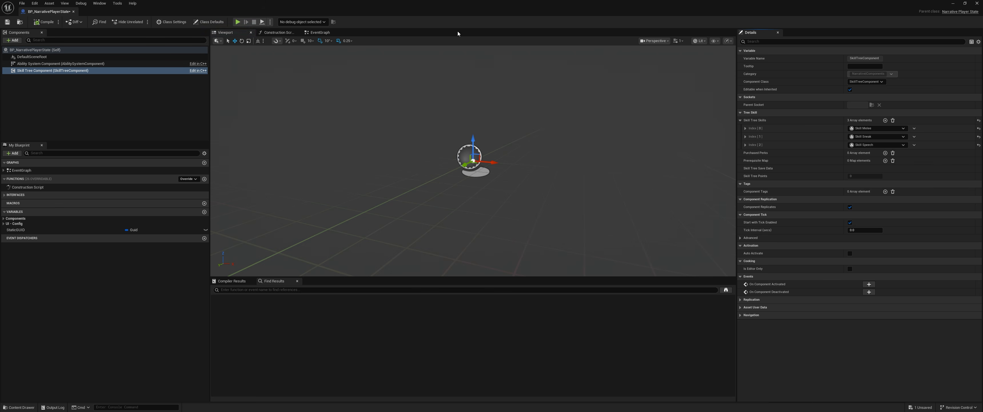
drag(577, 11, 590, 160)
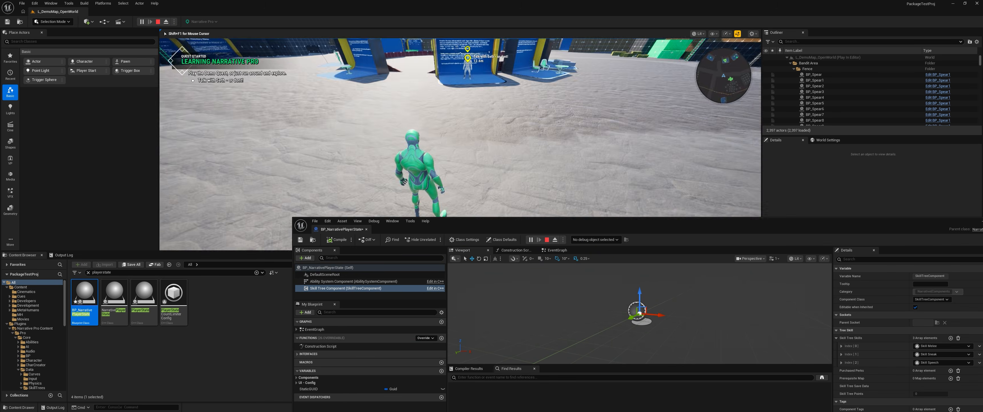
key(i)
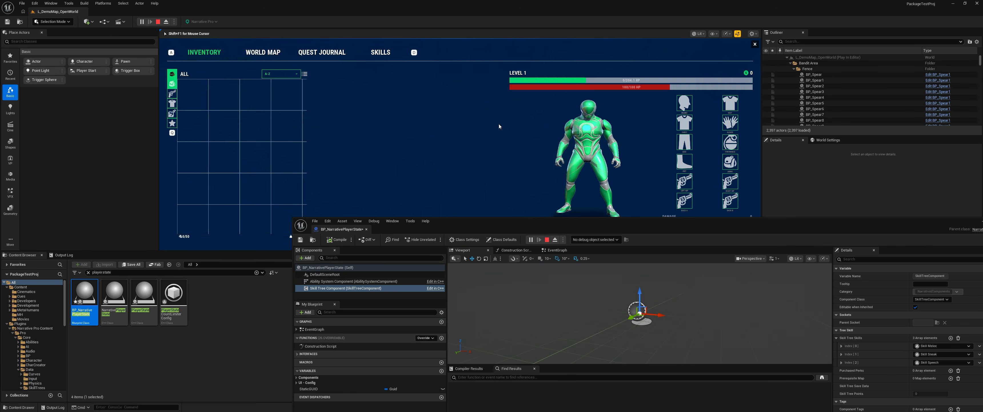
click(378, 52)
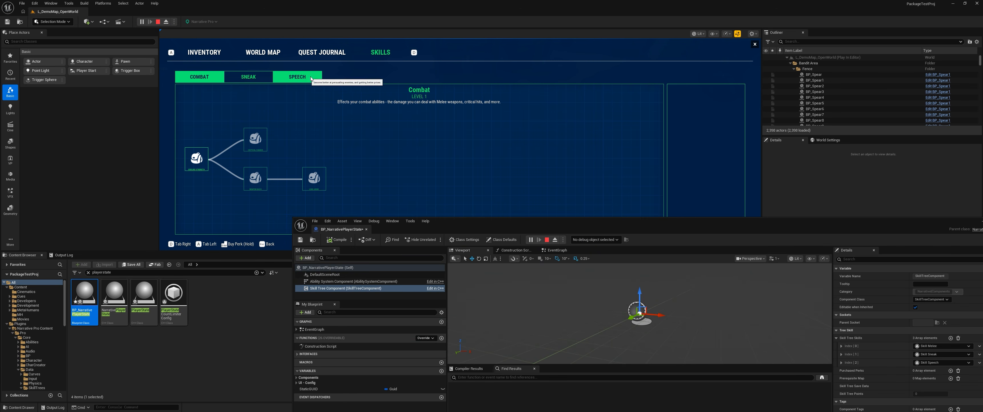
drag(690, 230, 519, 96)
double_click(519, 97)
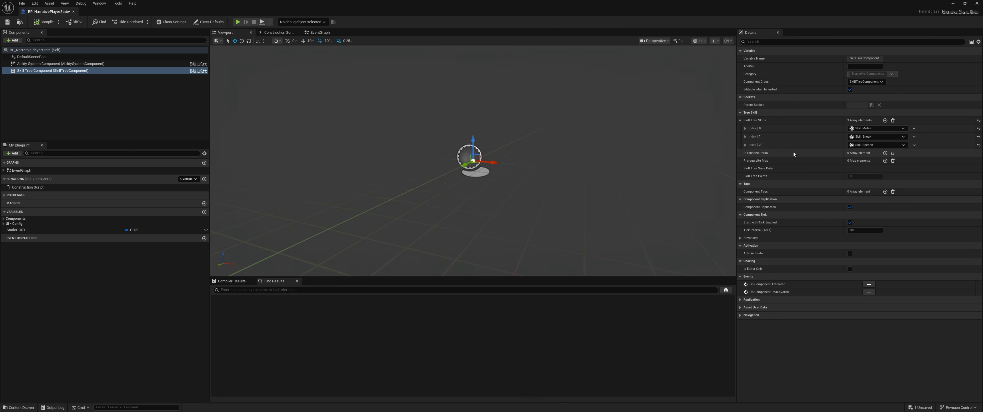
Expand the three Skill Tree Skills entries and examine the Skill Melee entry's display name and description
click(745, 144)
click(745, 137)
click(744, 128)
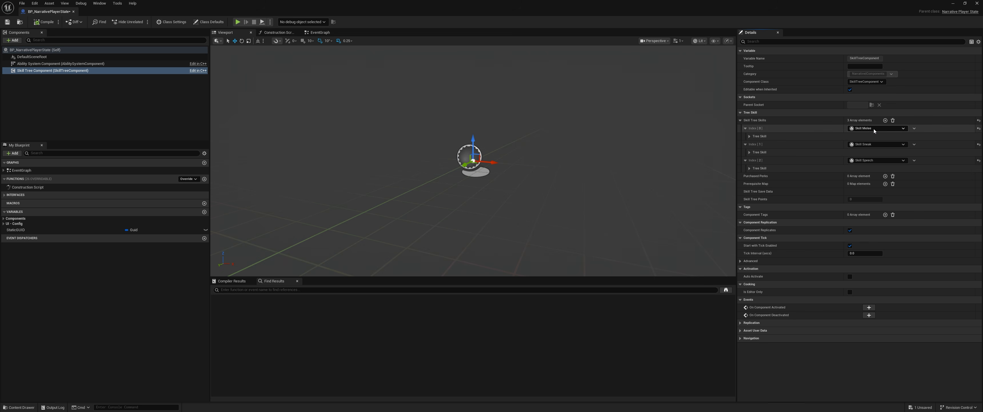
click(749, 136)
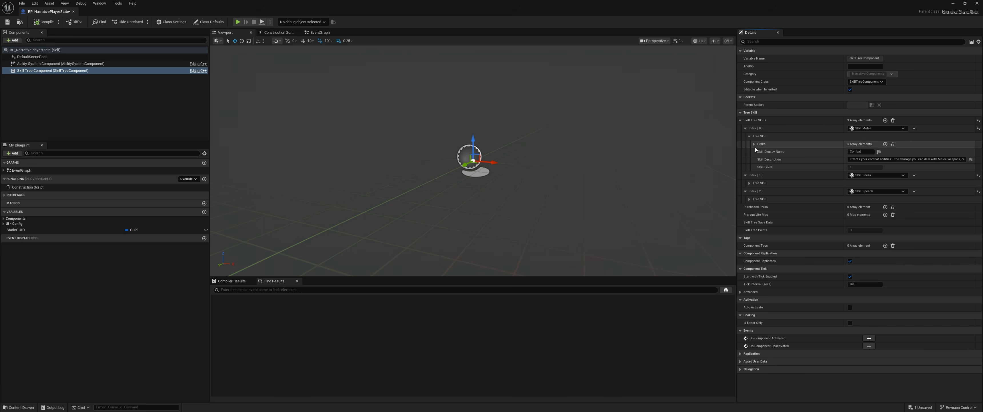
click(862, 152)
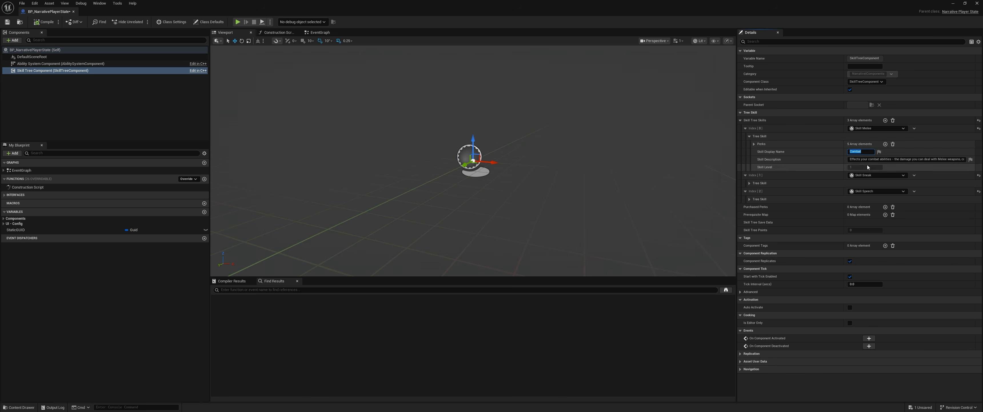
click(851, 158)
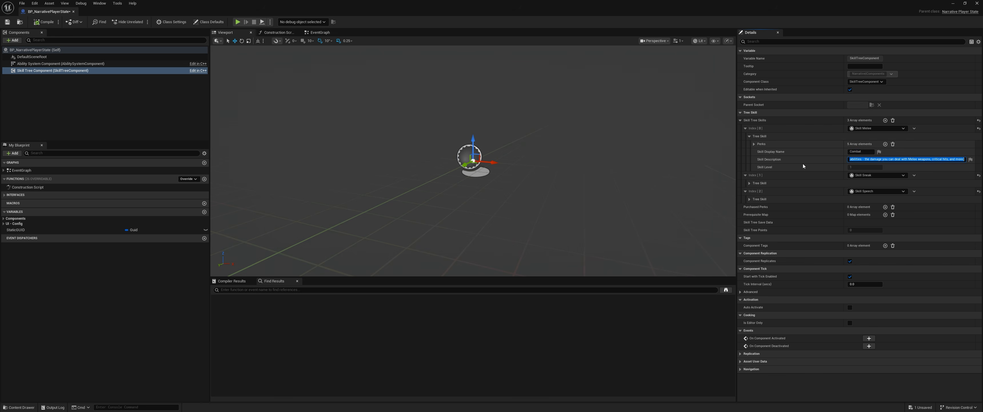
Expand the Skill Melee Perks array and all five of its perk entries to show their settings
click(754, 144)
click(759, 185)
click(759, 176)
click(759, 168)
click(759, 161)
click(759, 152)
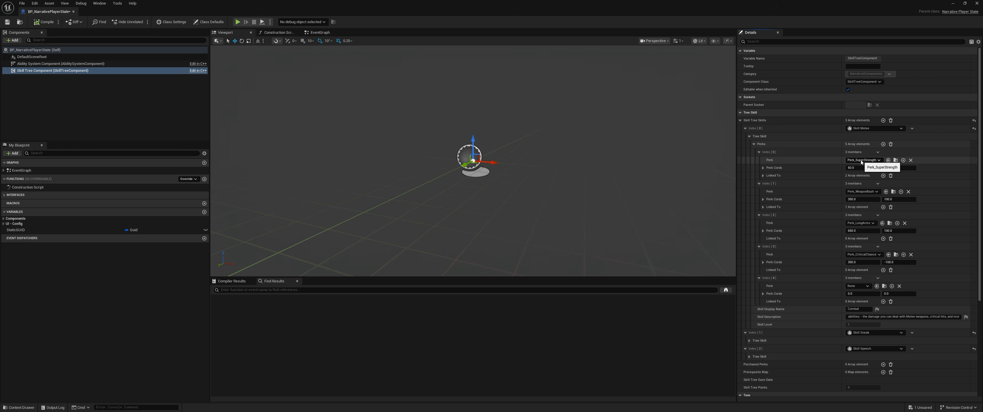
Expand the Linked To list of Perk_SuperStrength and step through the perk coordinate fields from the second perk onward
click(763, 175)
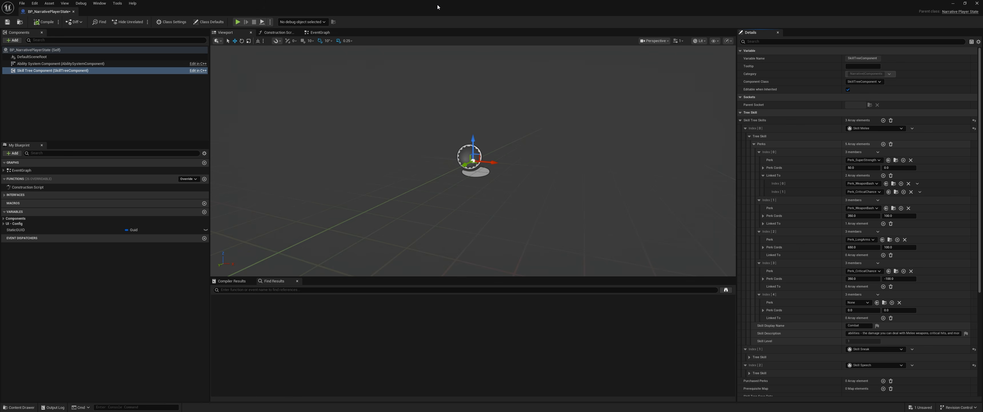
click(889, 216)
key(Tab)
key(Tab)
key(Tab)
key(Tab)
Search the project content for "skill menu", open W_NarrativeMenu_Skills at full size and show its event graph
drag(533, 10, 739, 114)
click(97, 272)
text(skill menu)
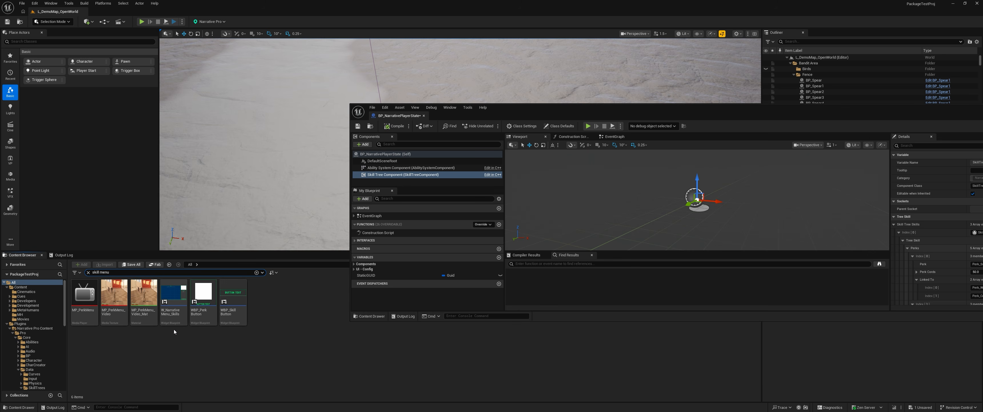
double_click(169, 313)
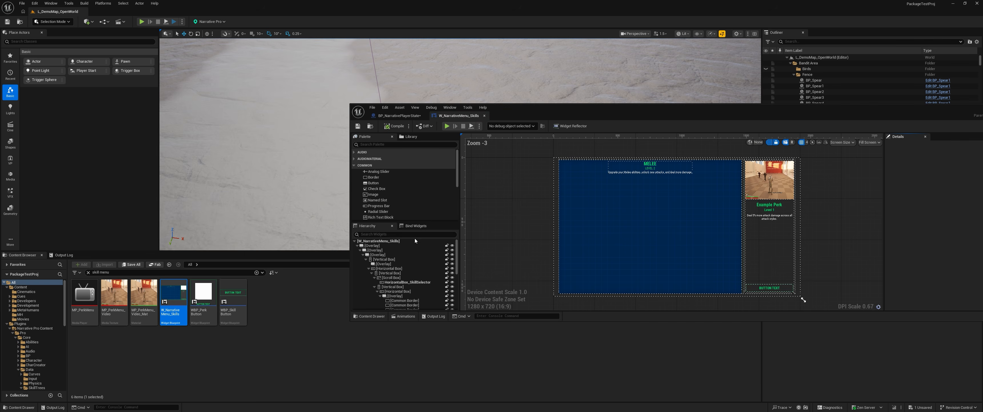
double_click(625, 109)
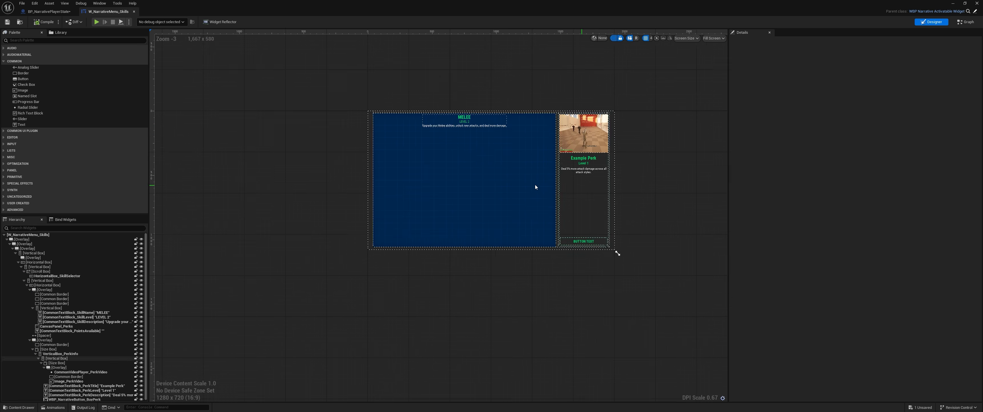
scroll(522, 182, up, 3)
click(966, 22)
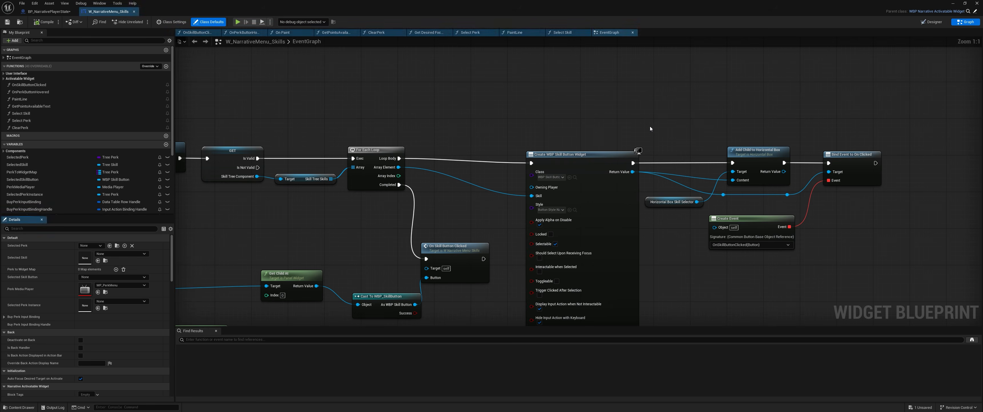
Examine the Initialize event chain, from clearing the children through the Skill Tree Skills loop to the skill button creation
scroll(435, 164, down, 5)
scroll(395, 104, up, 6)
right_drag(425, 85, 496, 141)
double_click(611, 119)
right_drag(668, 159, 455, 110)
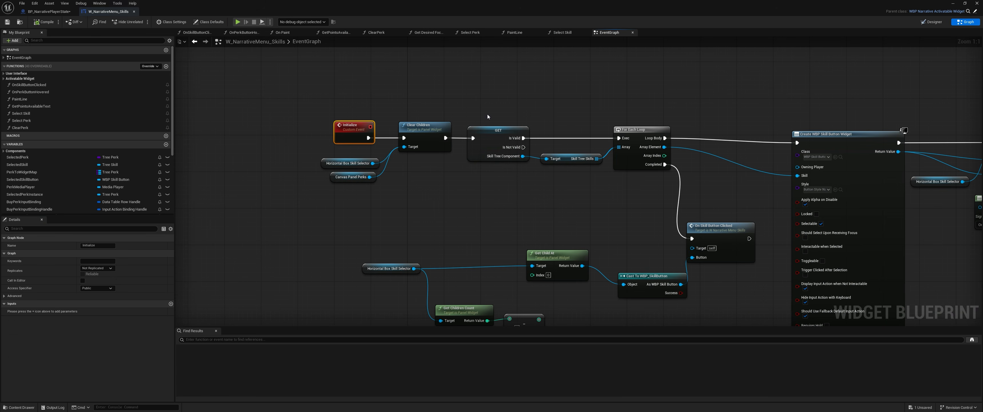
right_drag(471, 202, 296, 194)
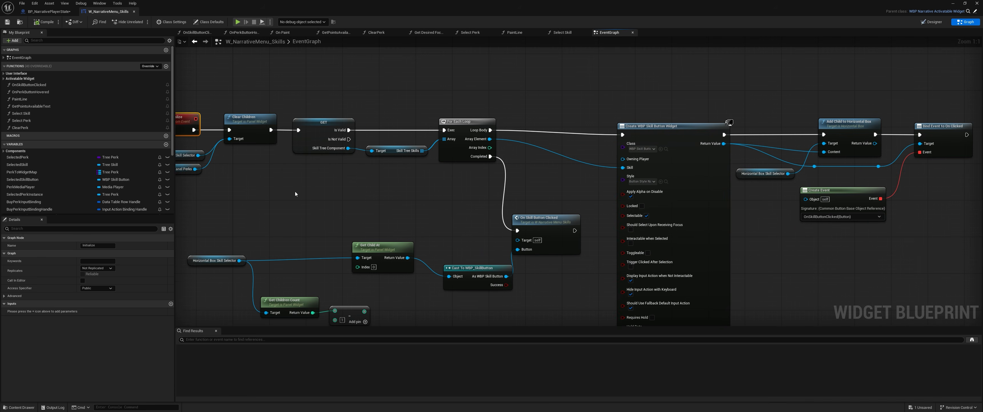
click(403, 151)
right_drag(583, 163, 488, 107)
click(606, 107)
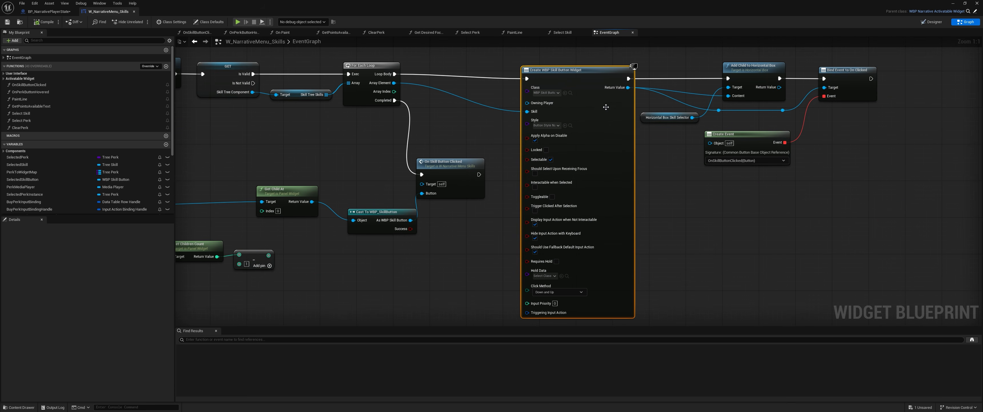
Open the OnSkillButtonClicked function from its call node and follow the skill selection logic behind it
double_click(452, 169)
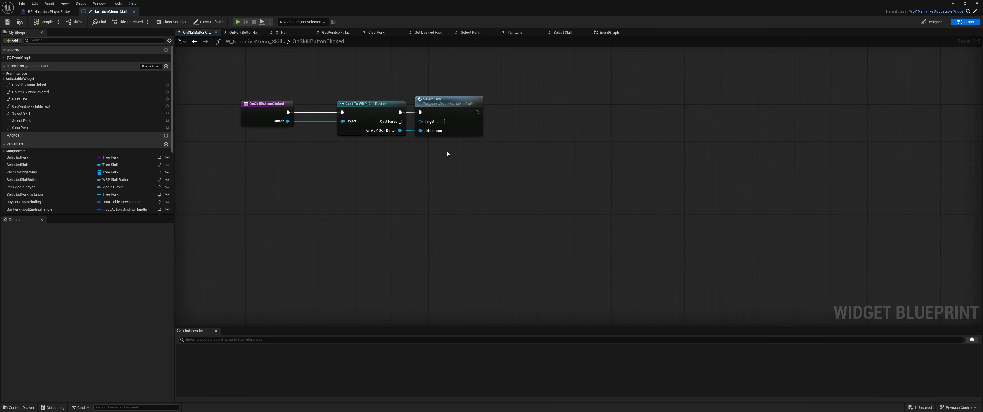
double_click(542, 152)
scroll(542, 152, down, 3)
right_drag(487, 160, 675, 215)
right_drag(718, 171, 500, 159)
right_drag(861, 184, 527, 180)
right_drag(739, 184, 530, 183)
scroll(689, 167, up, 1)
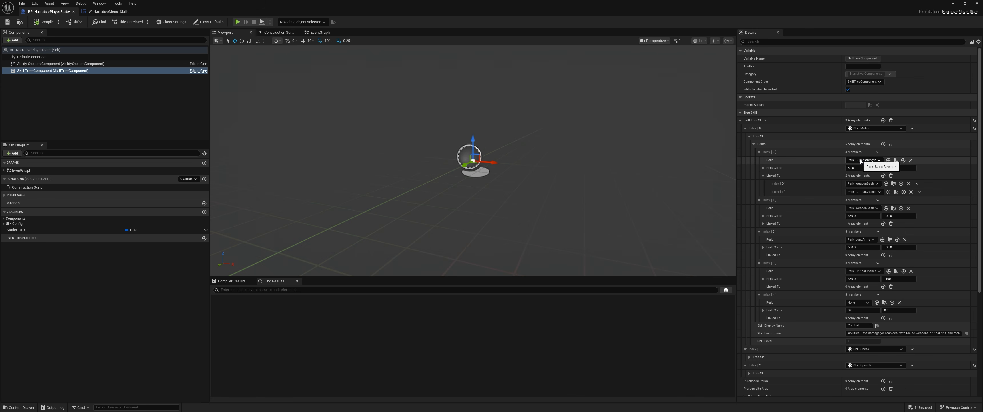
Return to BP_NarrativePlayerState, shrink its window, and display the root Content folder with the asset search cleared
scroll(859, 126, down, 3)
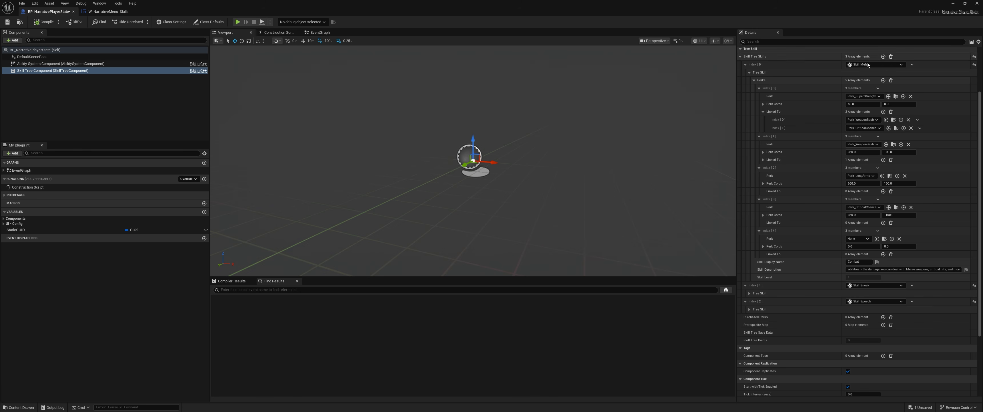
double_click(337, 14)
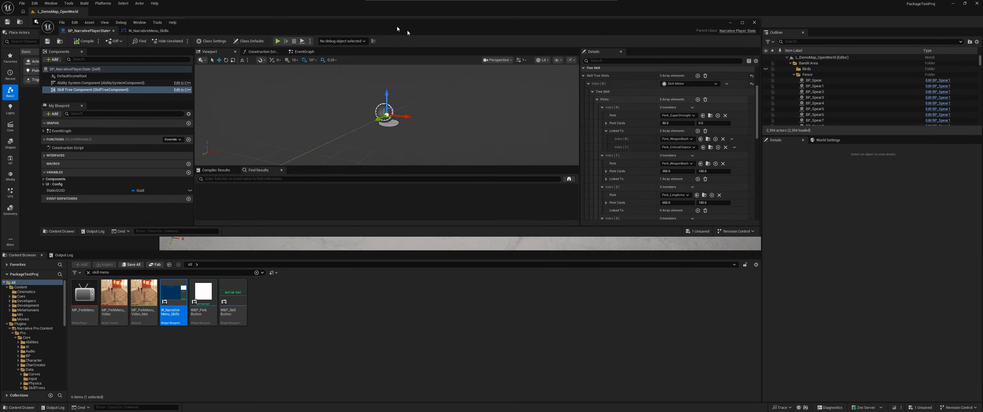
click(174, 330)
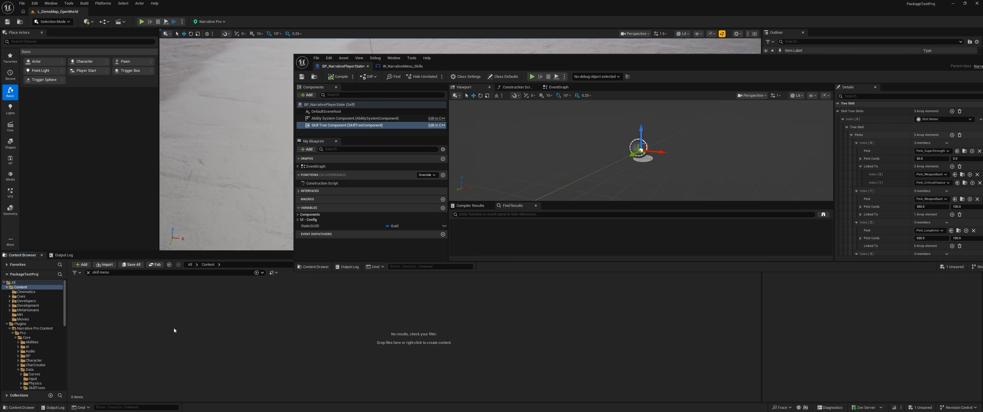
drag(127, 272, 56, 293)
key(BackSpace)
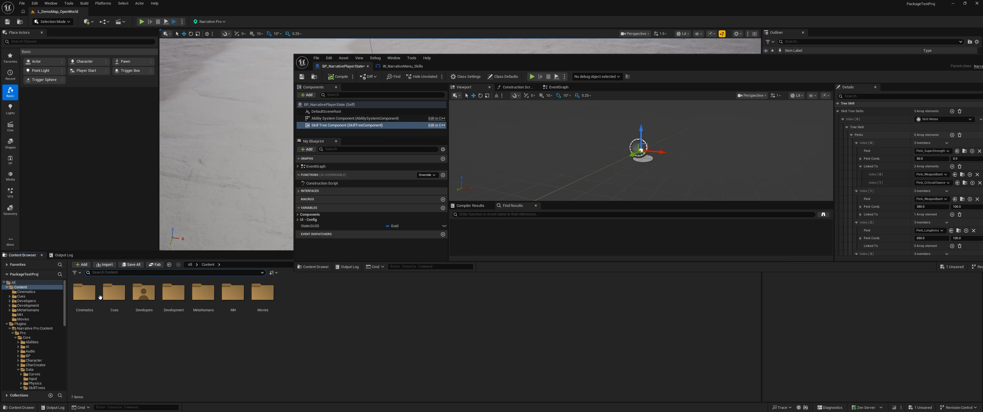
Create a Blueprint Class in the Content folder with TreeSkill as its parent class
right_click(312, 323)
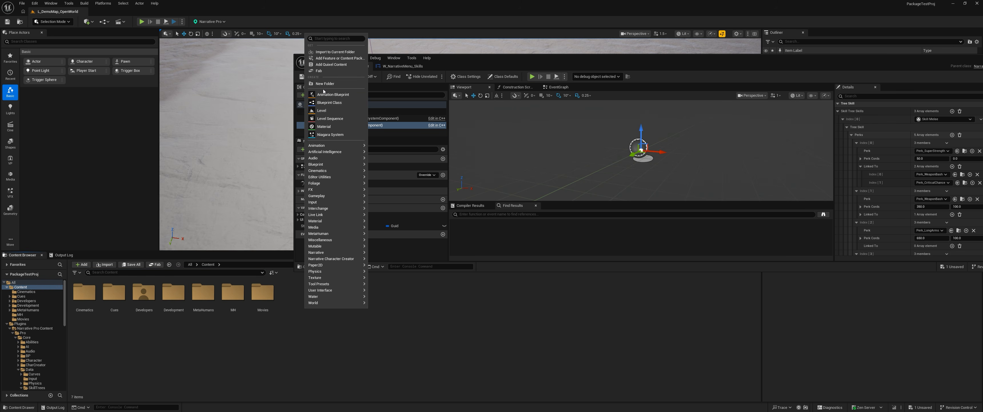
click(329, 103)
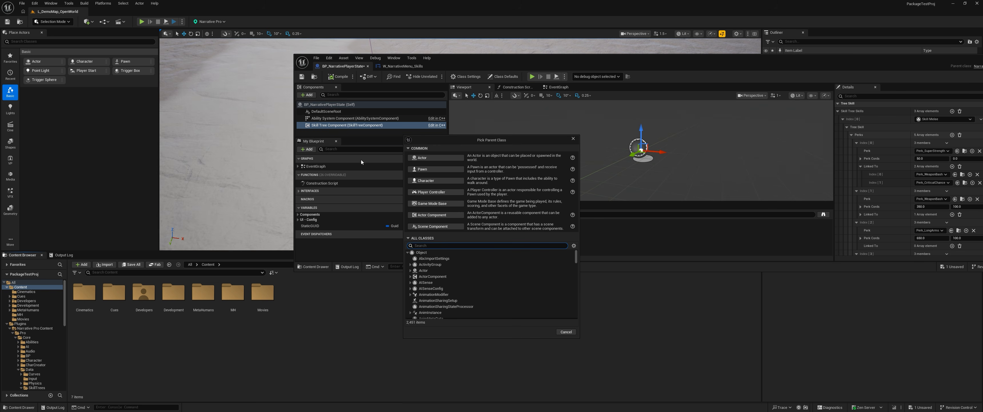
text(skill)
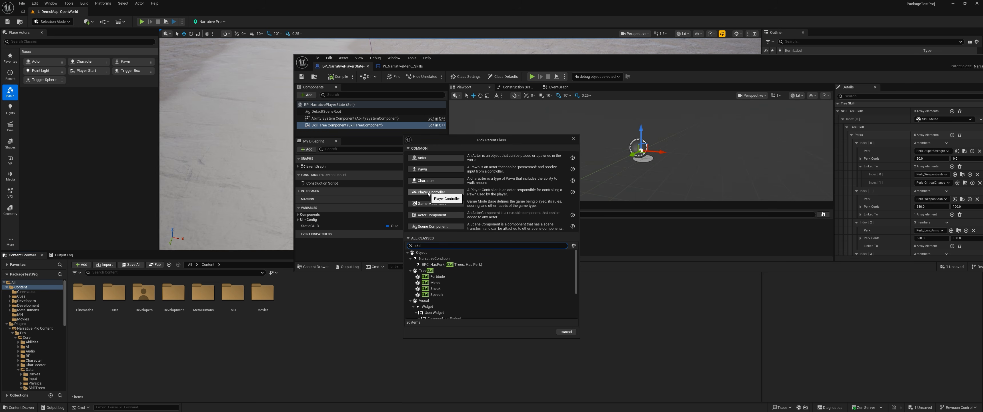
click(434, 271)
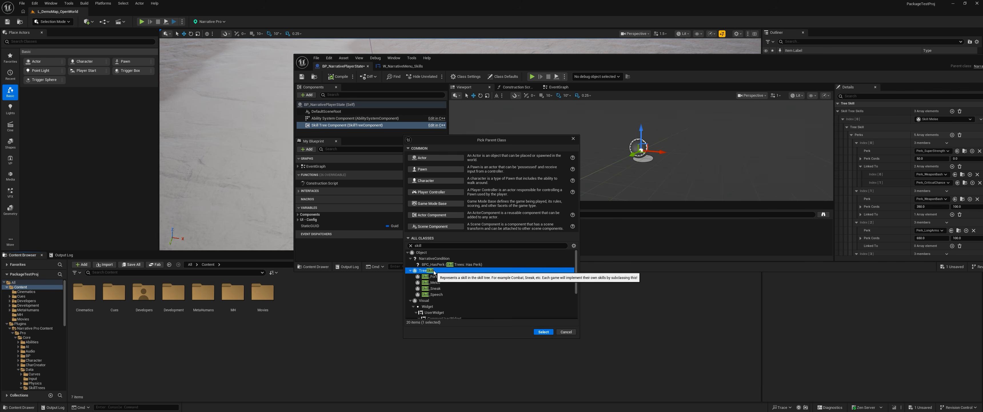
click(543, 331)
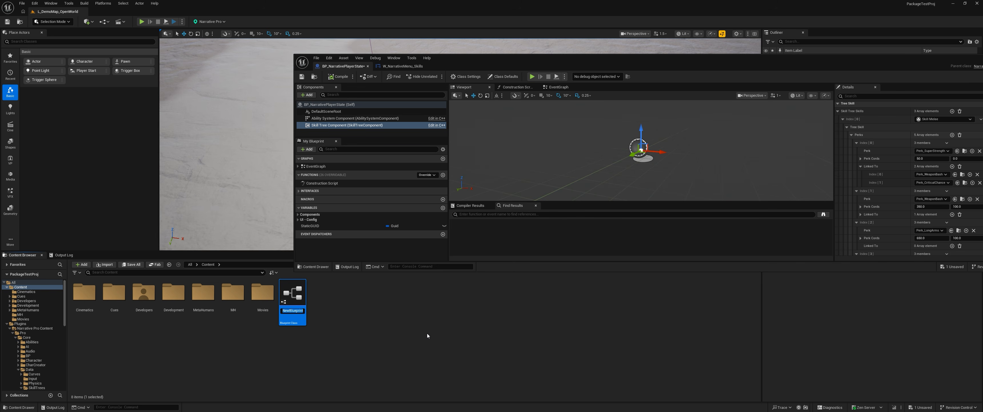
Name the new blueprint Skill_Firearms and save it together with BP_NarrativePlayerState
text(Ski)
text(ll_Firebal)
text(arms)
key(Return)
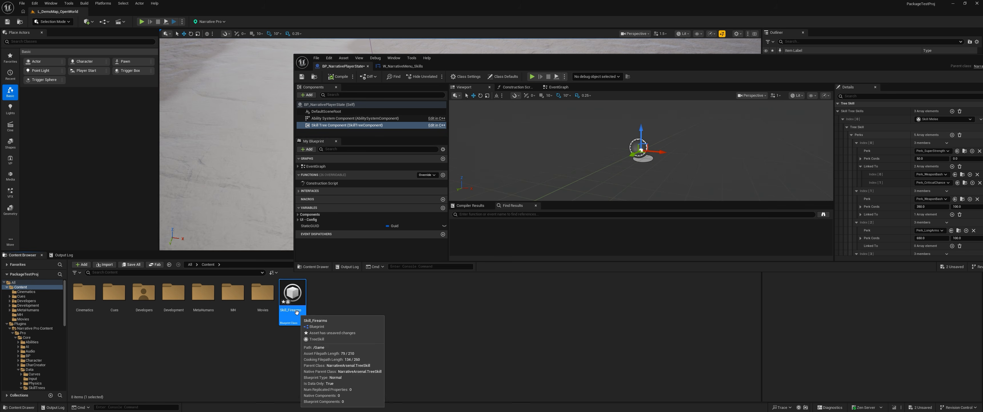
click(34, 328)
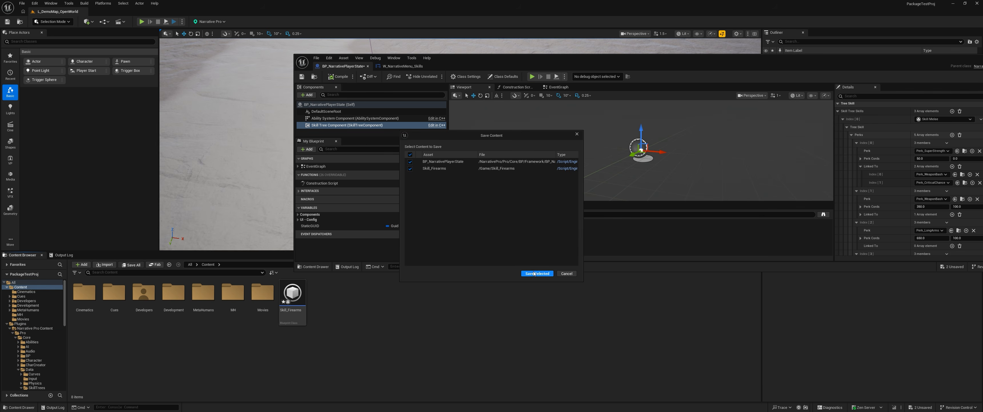
click(535, 273)
Add a fourth entry to the Skill Tree Component's Skill Tree Skills array and set it to Skill_Firearms
drag(643, 76, 502, 70)
scroll(805, 146, up, 5)
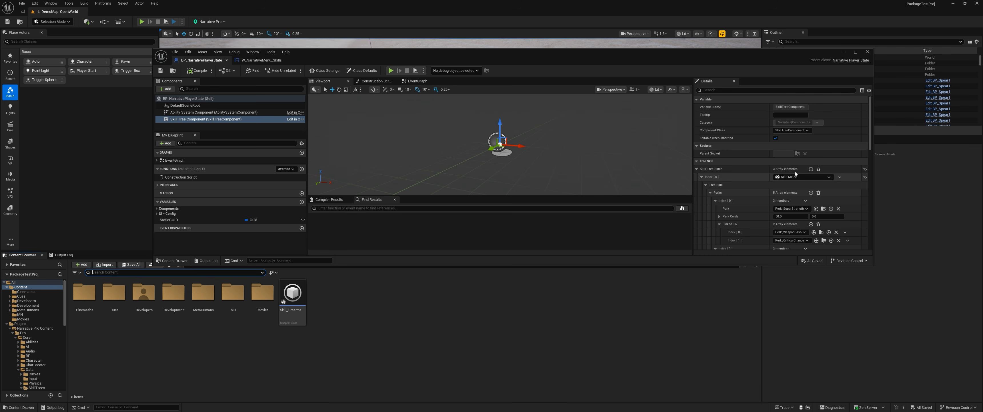
click(810, 169)
click(706, 185)
scroll(763, 189, down, 3)
click(787, 189)
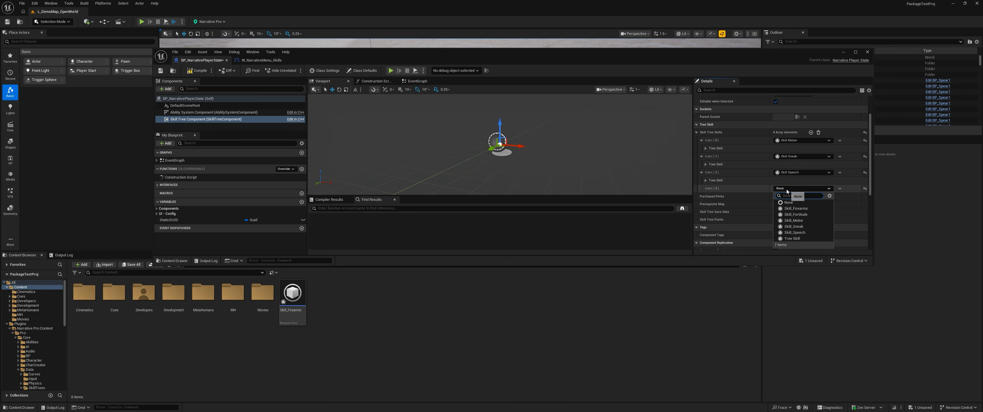
click(796, 208)
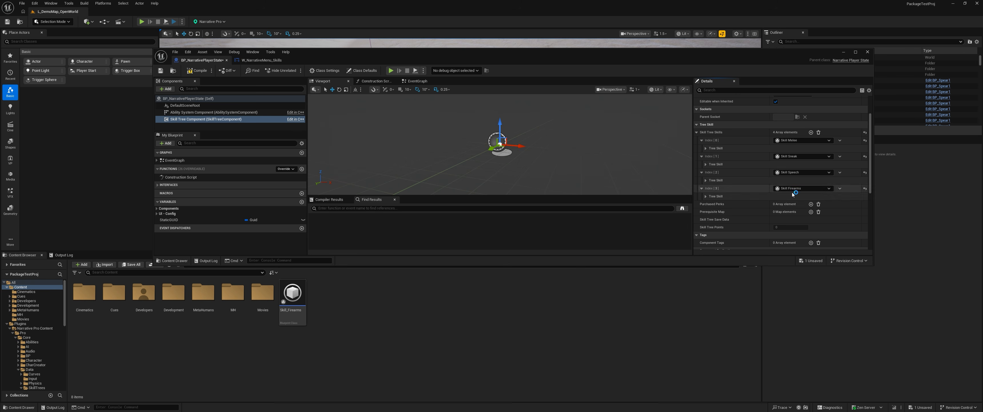
Open the Skill_Firearms blueprint and set its Skill Display Name to Firearms
double_click(293, 302)
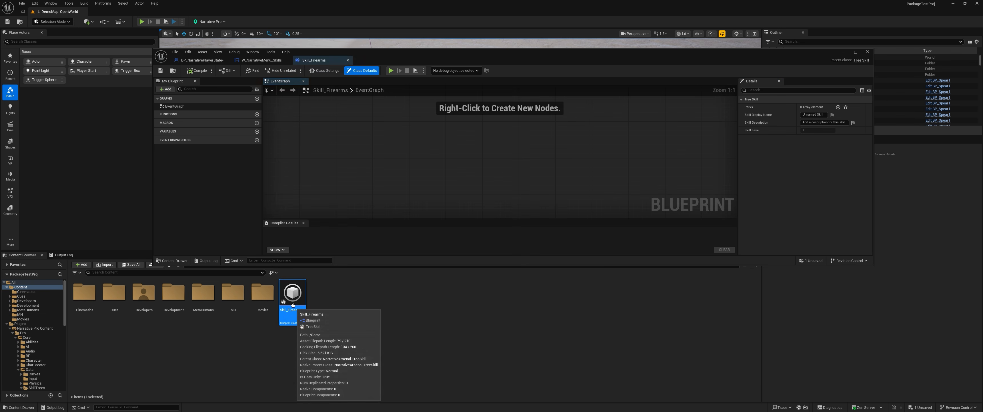
click(821, 115)
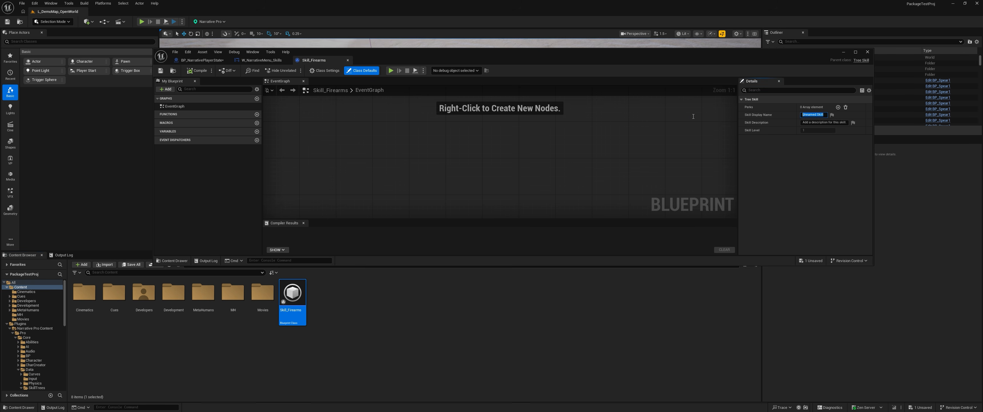
text(Fier)
key(BackSpace)
text(rearms)
key(Tab)
Set the Skill Description to "Improve your use of firearms." and compile and save Skill_Firearms
text(Improve your use of firerms)
key(BackSpace)
key(BackSpace)
text(arms)
key(Return)
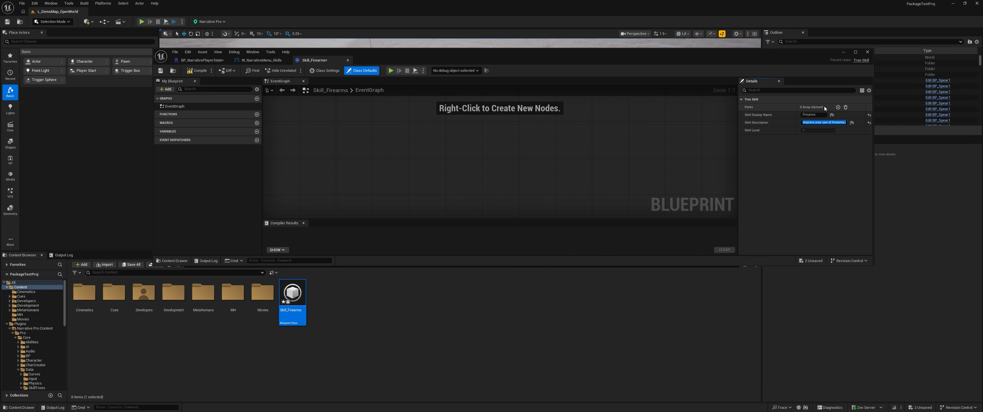
click(200, 71)
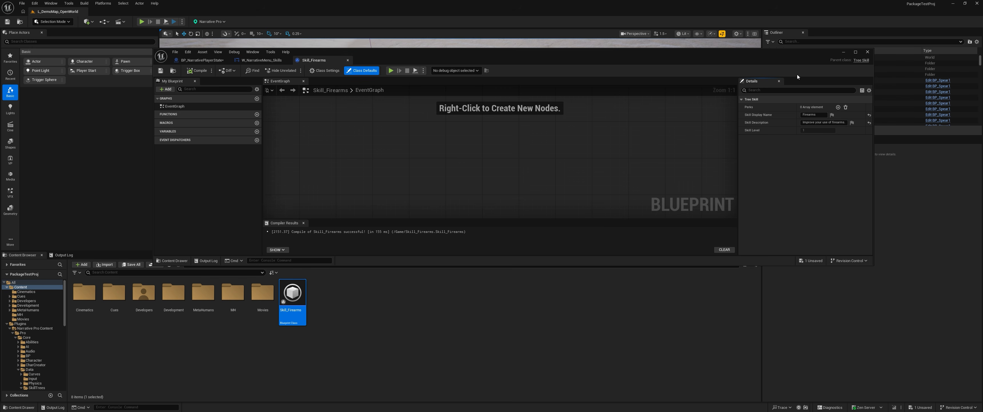
Play the level, view the Firearms category in the in-game Skills menu, and stop the session
click(843, 52)
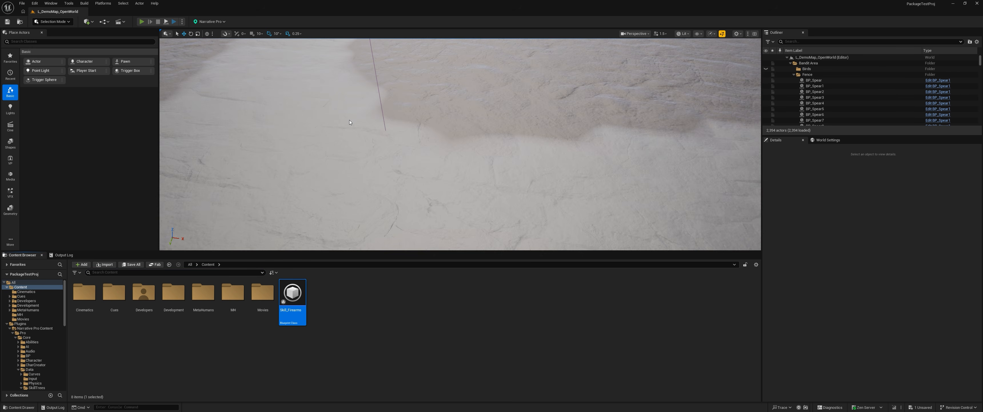
key(alt+p)
key(i)
click(372, 56)
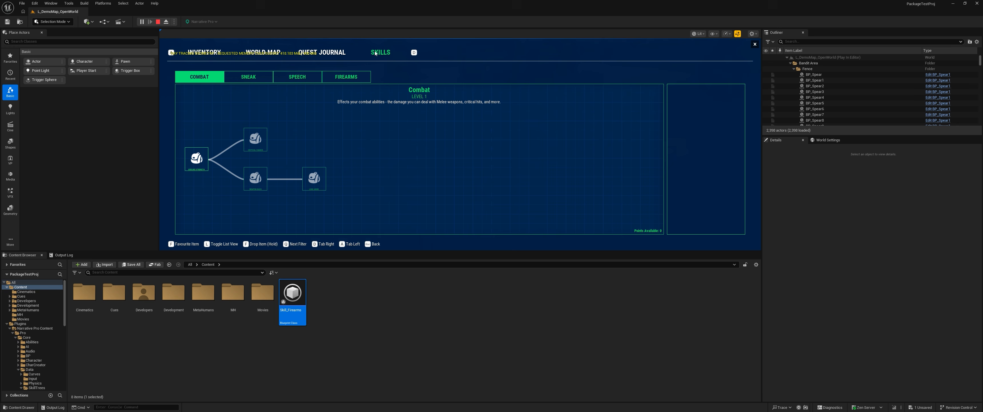
click(349, 78)
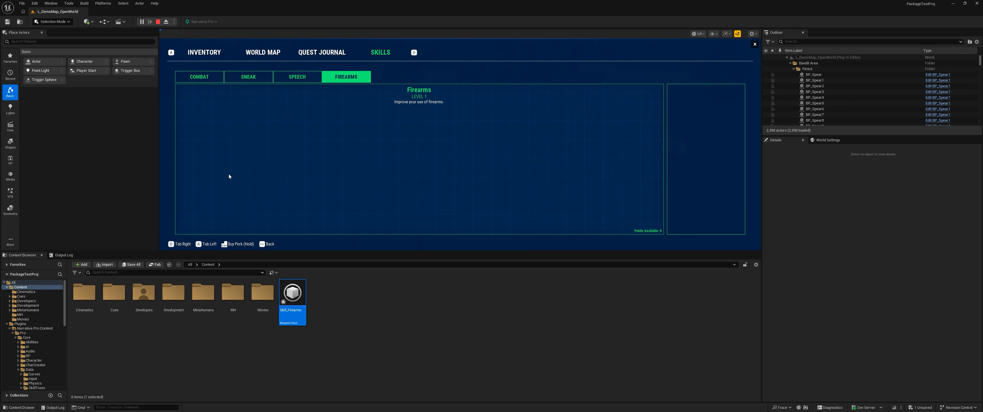
key(Escape)
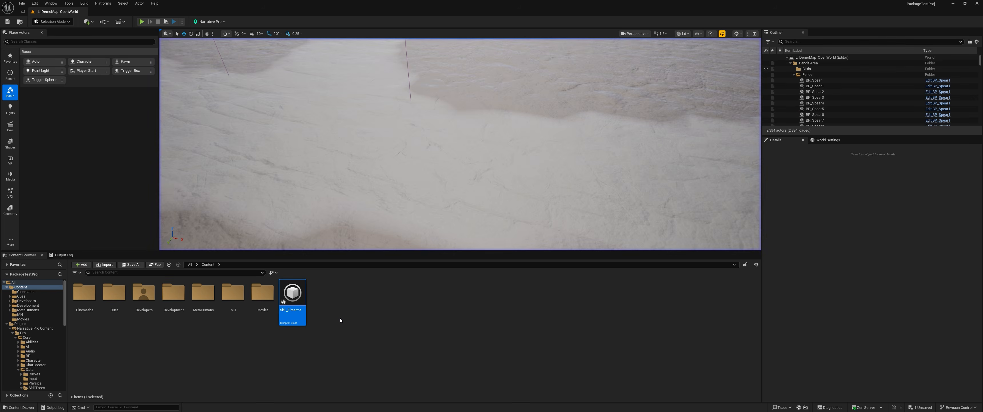
Start a new Blueprint Class in the Content folder and search the parent classes for perk
right_click(333, 308)
mouse_move(367, 165)
click(418, 168)
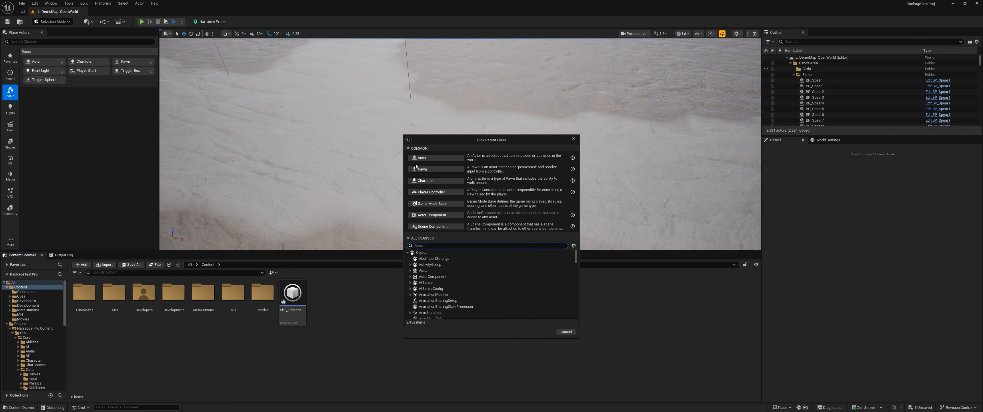
click(439, 288)
scroll(440, 281, down, 2)
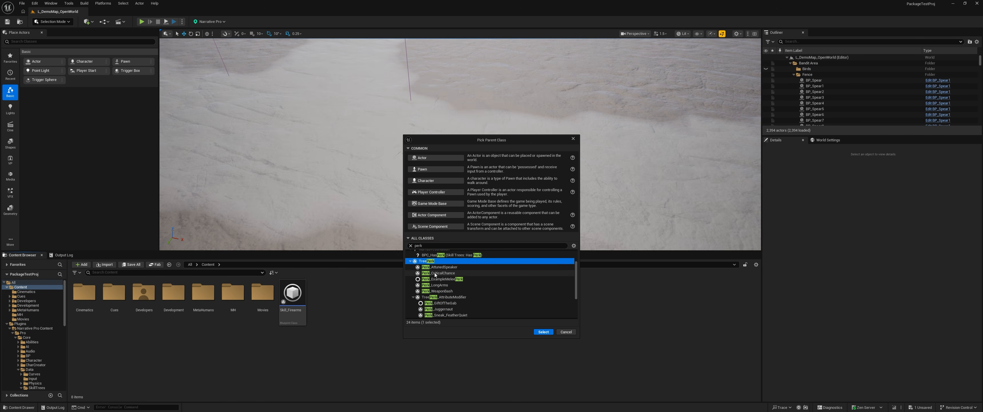
Examine the existing perk classes under TreePerk and TreePerk_AttributeModifier in the parent class list
scroll(440, 282, up, 2)
scroll(445, 305, down, 2)
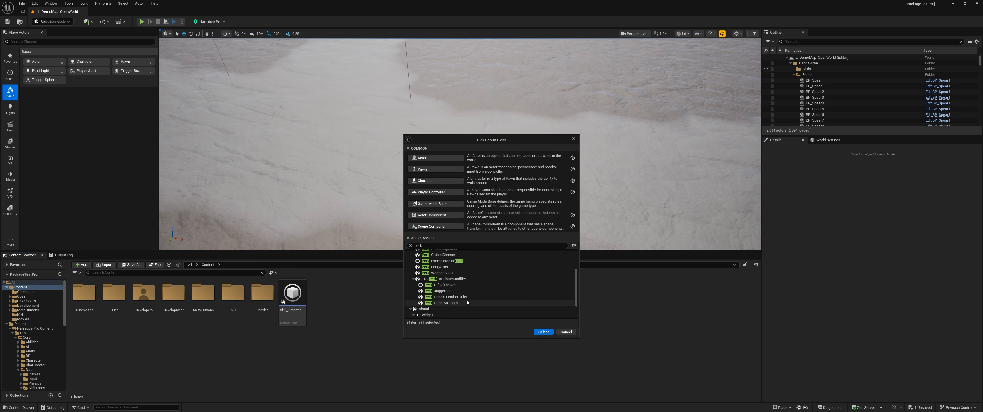
click(440, 297)
click(440, 291)
click(440, 285)
click(440, 279)
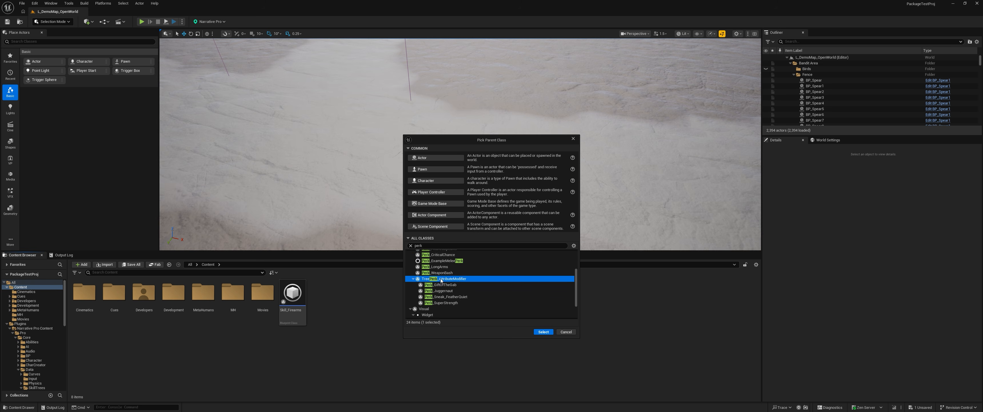
scroll(440, 278, up, 2)
click(440, 290)
click(441, 285)
click(442, 273)
click(444, 267)
scroll(454, 295, down, 2)
click(441, 304)
scroll(439, 283, up, 2)
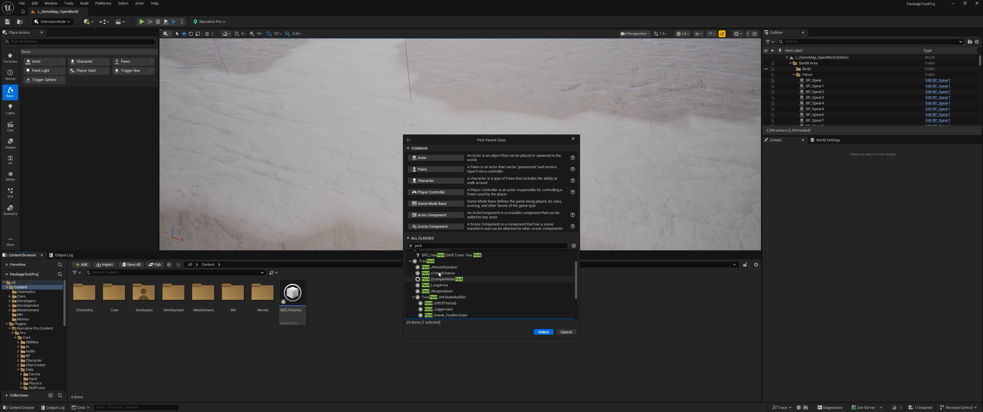
Create the new blueprint with TreePerk as its parent class
click(434, 262)
scroll(436, 268, down, 1)
scroll(436, 267, up, 1)
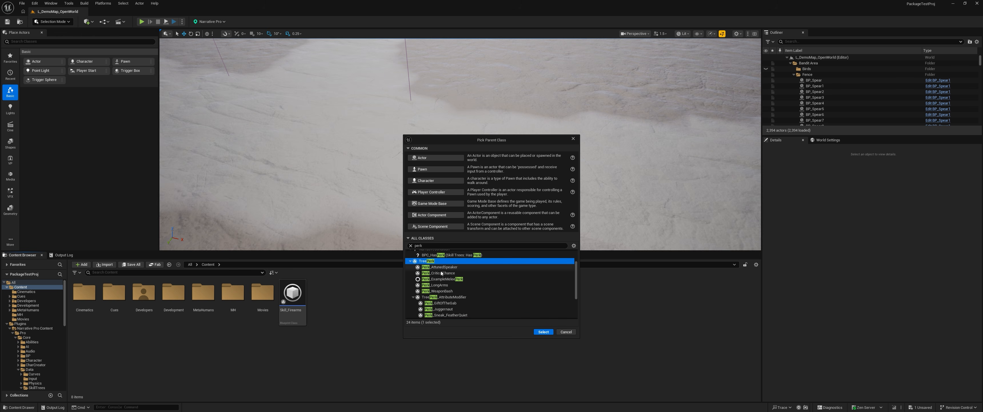
click(543, 332)
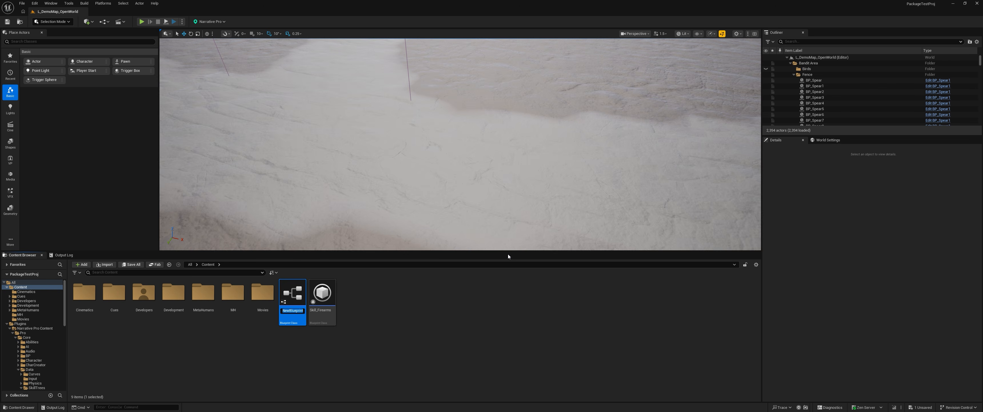
Name the new blueprint Perk_Firearms_DoubleTap and save it together with BP_NarrativePlayerState
text(Perk)
text(_Firearms_)
text(DoubleTap)
key(Return)
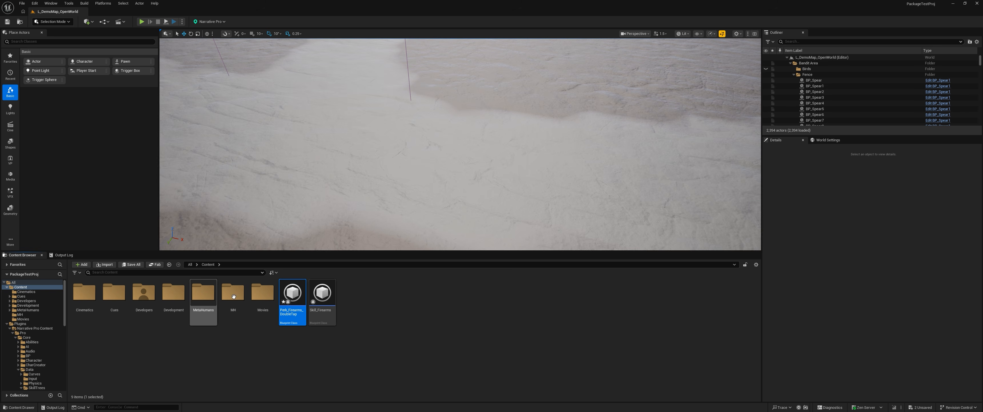
click(131, 265)
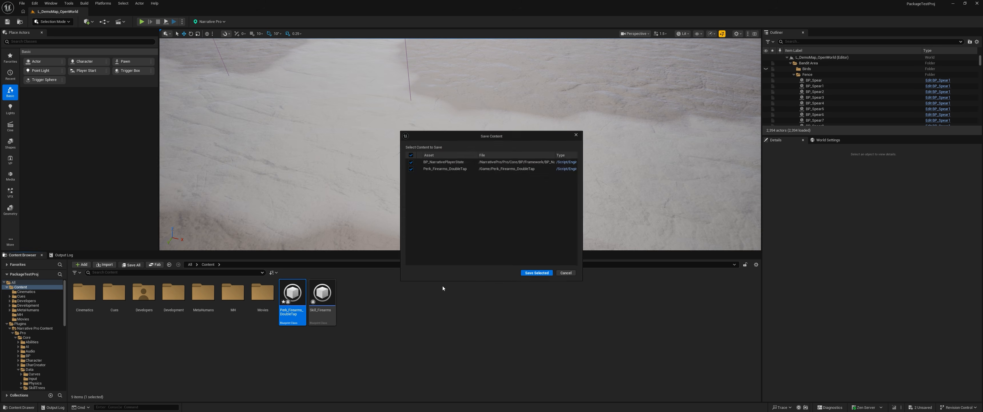
click(537, 274)
Open Perk_Firearms_DoubleTap, set its display name to Double Tap and its description to "Shoot weapons faster.", and compile it
double_click(291, 302)
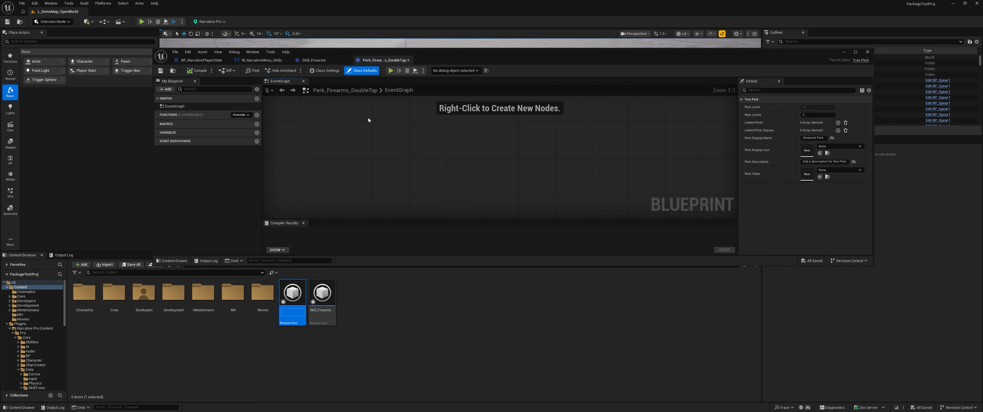
click(813, 138)
text(Double Tap)
click(804, 162)
text(Shoo)
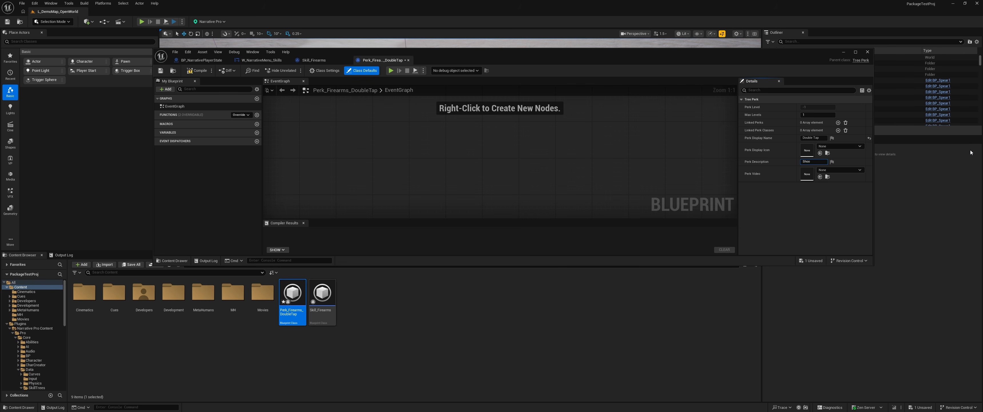
text(t weapons faster.)
key(Return)
click(197, 70)
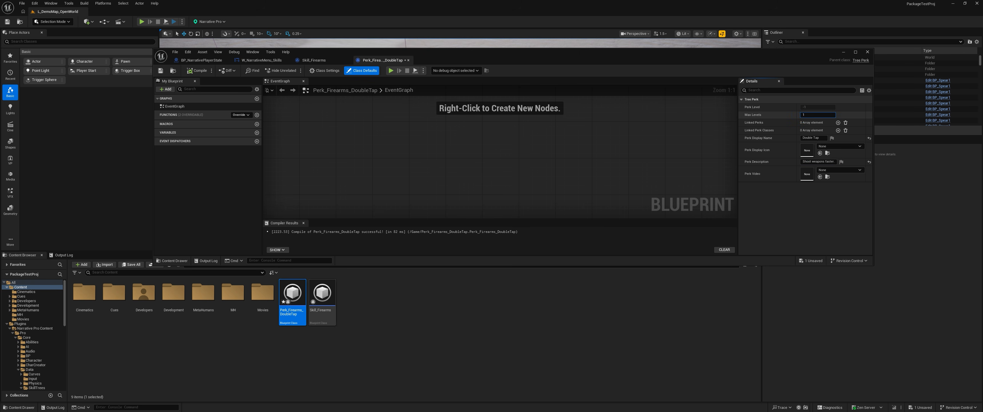
click(809, 115)
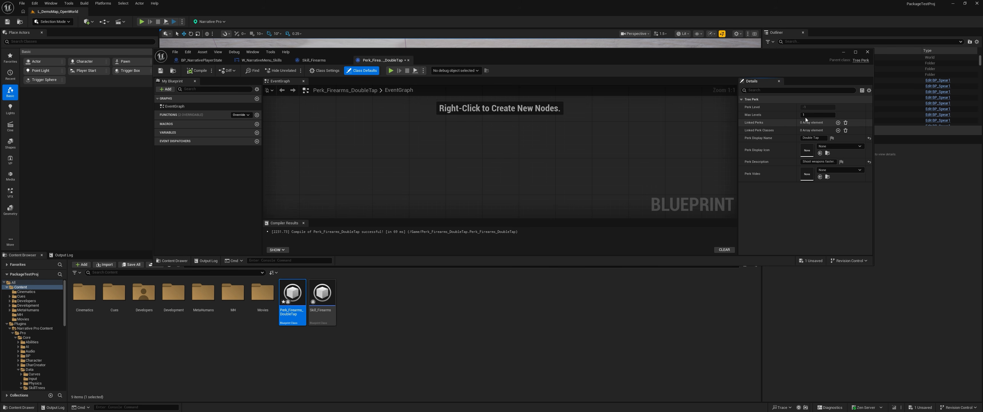
Play the level and inspect the Godlike Strength perk in the Combat category of the Skills menu
click(844, 52)
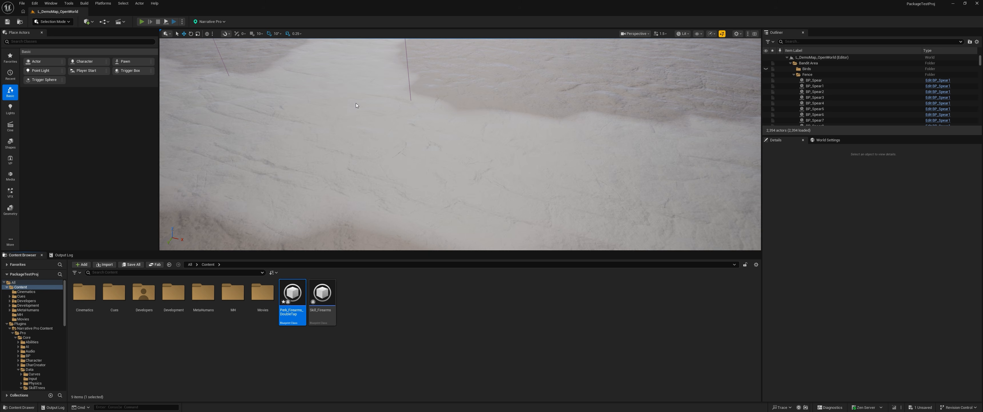
key(alt+p)
key(i)
click(376, 59)
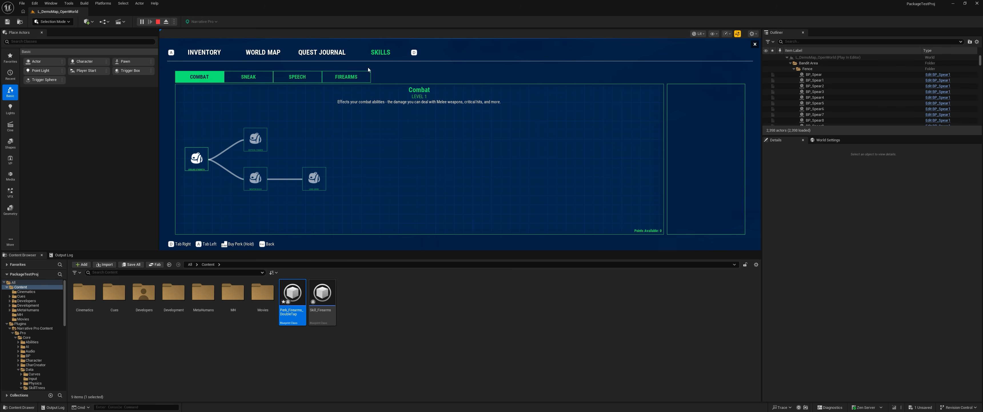
click(200, 158)
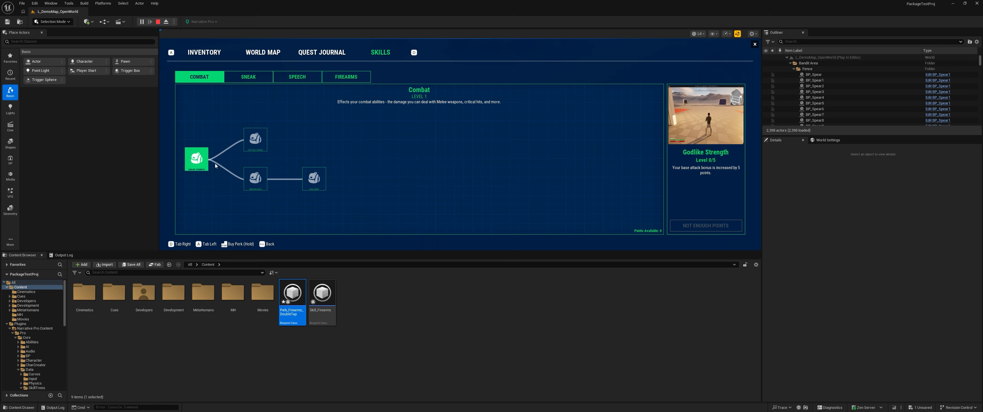
Rerun the previous console command to grant skill points and reselect the Godlike Strength perk
key(grave)
key(Up)
key(Return)
click(260, 179)
click(196, 156)
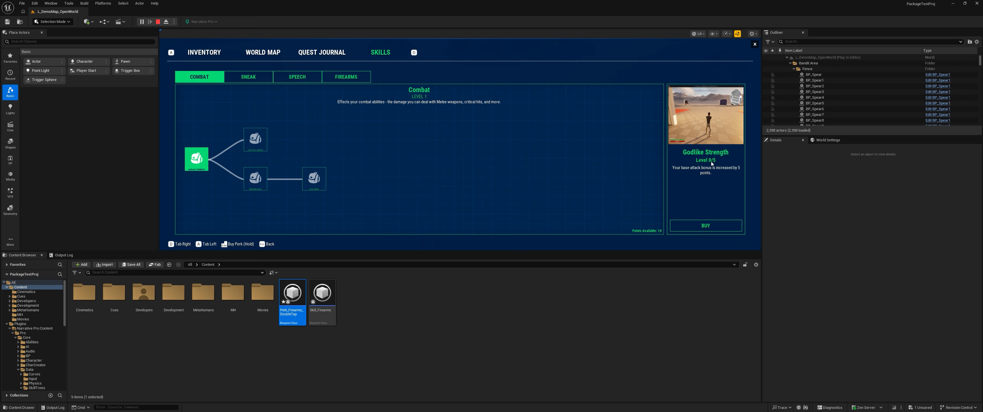
Buy Godlike Strength repeatedly up to level 5 and stop the play session
click(705, 225)
click(706, 225)
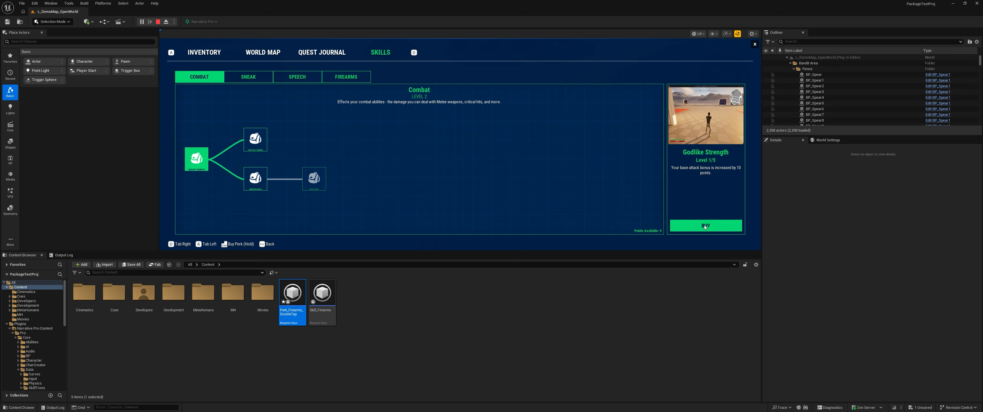
click(718, 227)
click(718, 226)
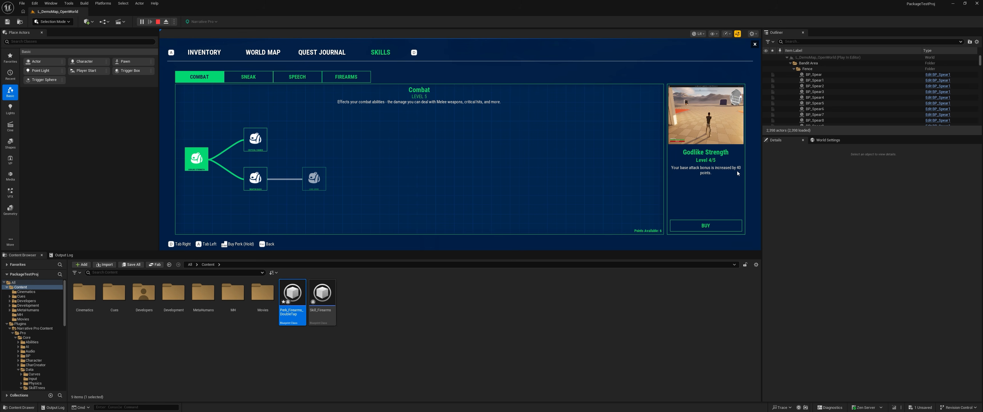
click(711, 229)
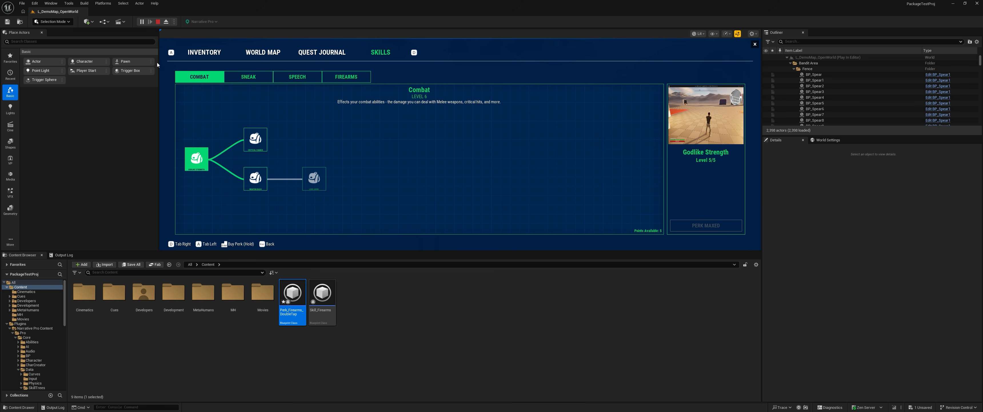
key(Escape)
Reopen Perk_Firearms_DoubleTap, set its Perk Video to the Dialogue media source, and compile and save the blueprint
double_click(293, 309)
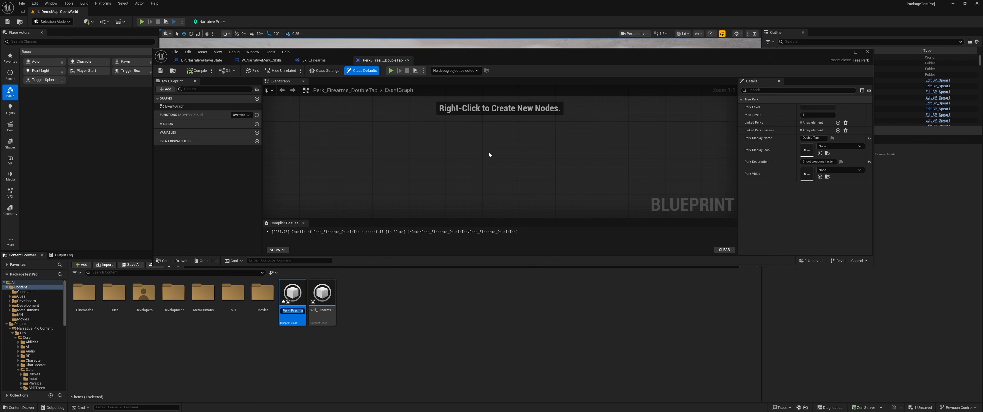
click(817, 114)
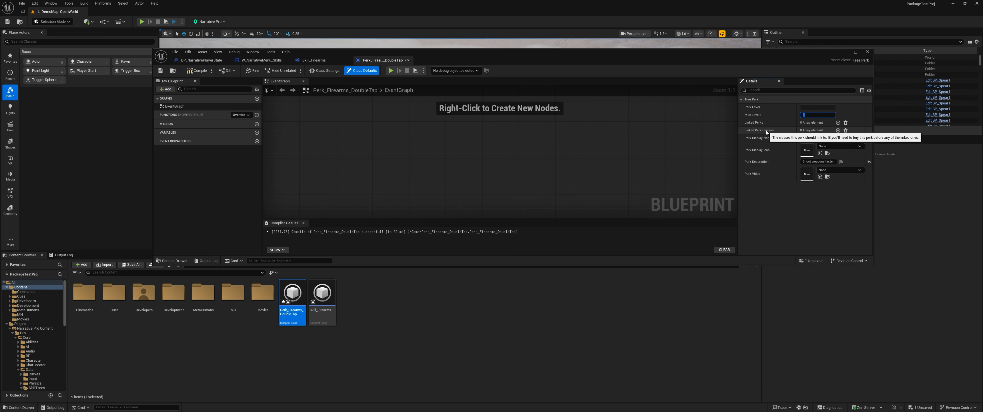
click(837, 170)
scroll(849, 280, down, 3)
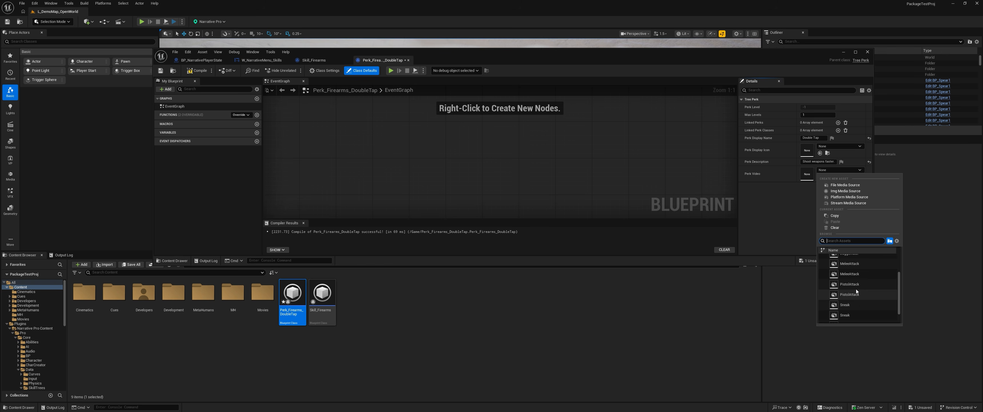
scroll(855, 299, up, 3)
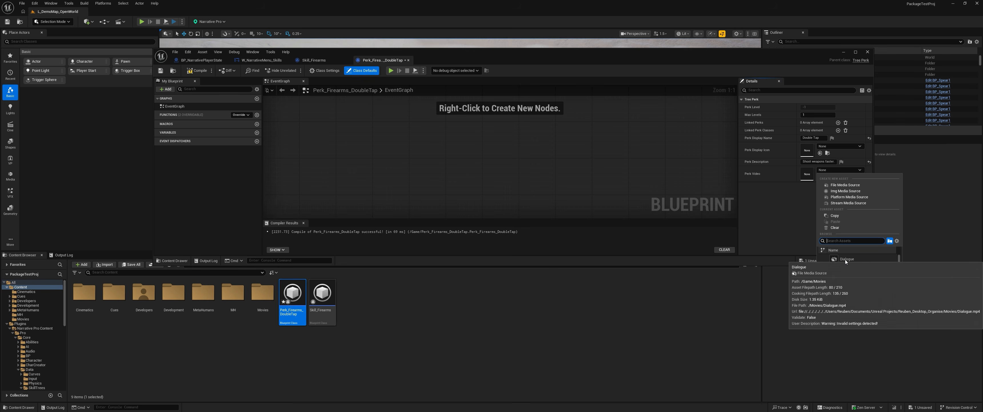
click(845, 259)
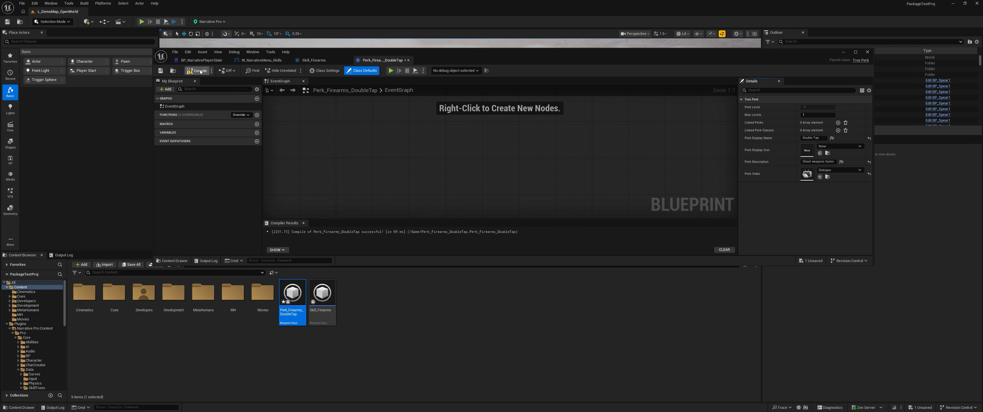
click(161, 70)
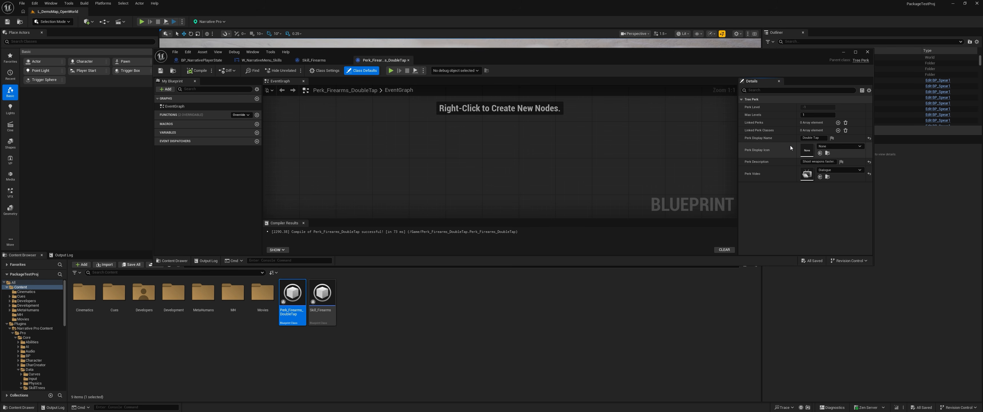
Set the Double Tap perk's Display Icon to the T_ExamplePistol texture, save the blueprint and put its editor window away
click(824, 148)
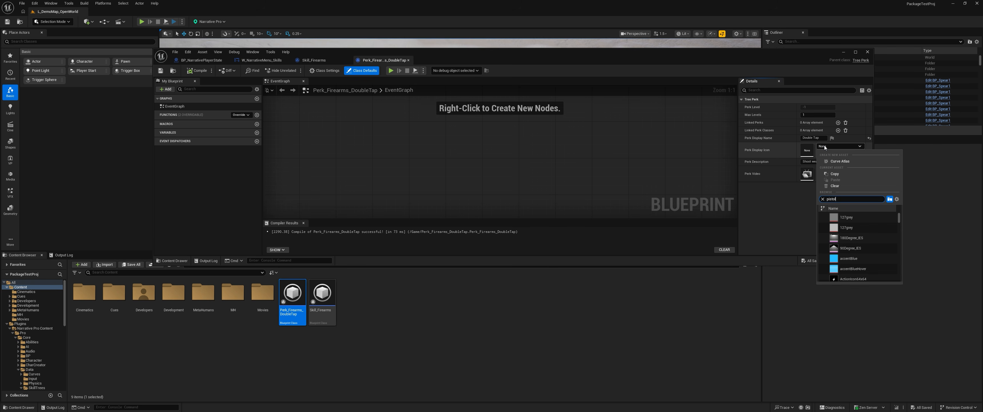
text(pistol)
click(851, 228)
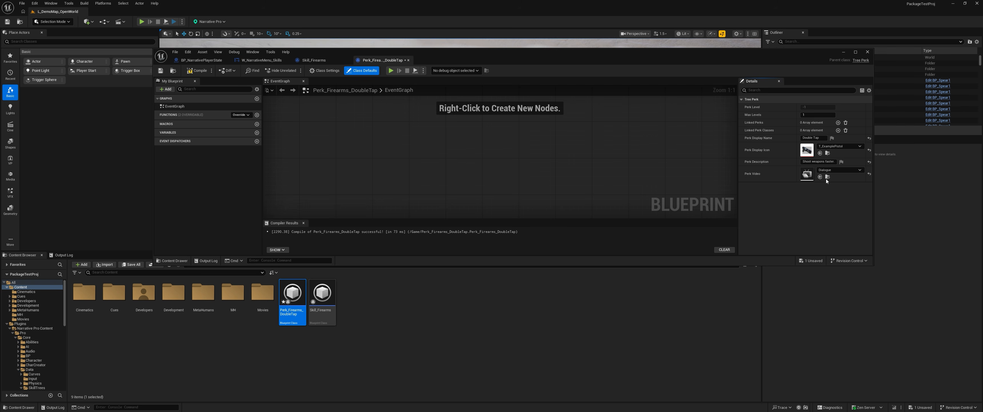
click(161, 71)
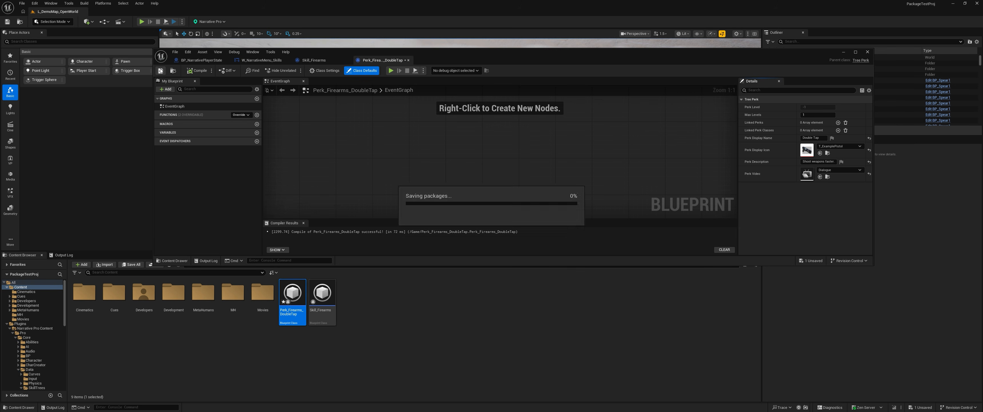
click(848, 52)
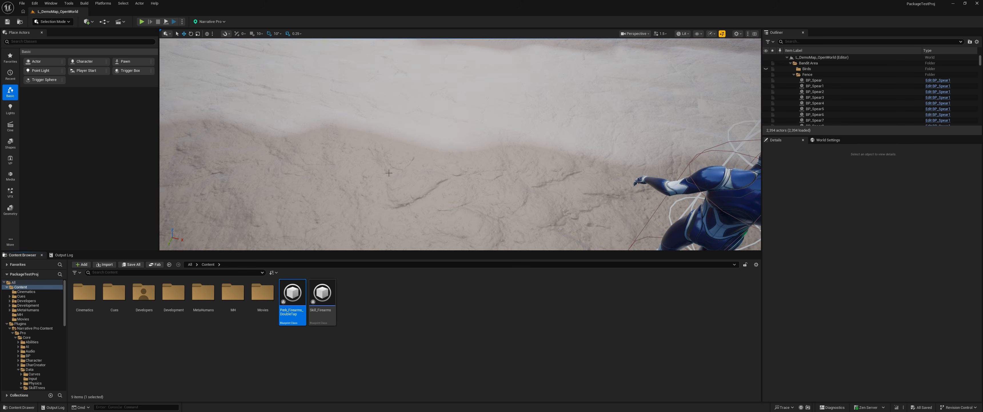
Open BP_NarrativePlayerState and try adding a perk entry directly under Skill Firearms in the Skill Tree Component
click(104, 272)
text(pl)
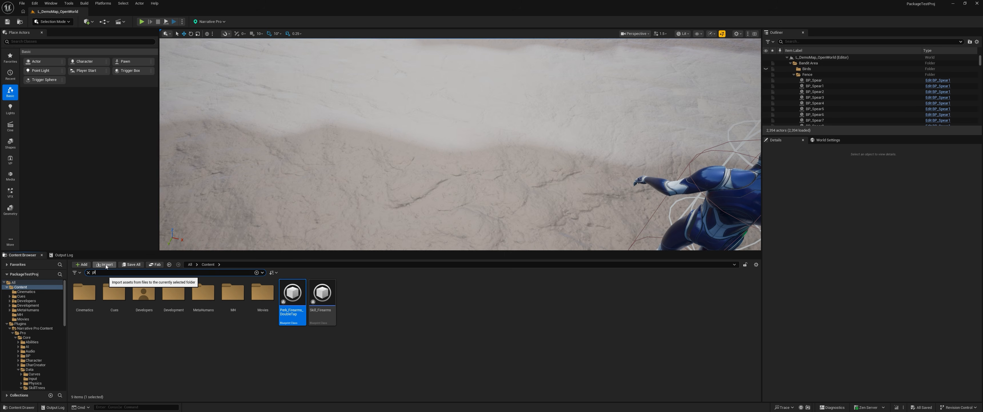
text(ayersta)
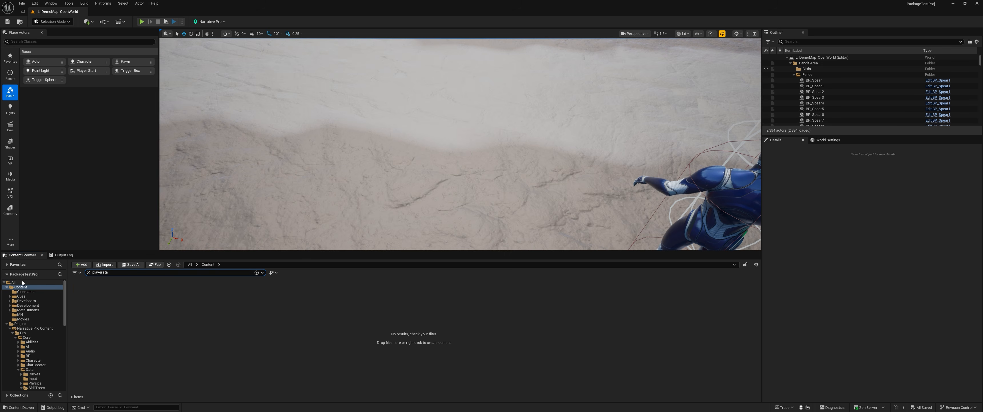
double_click(114, 301)
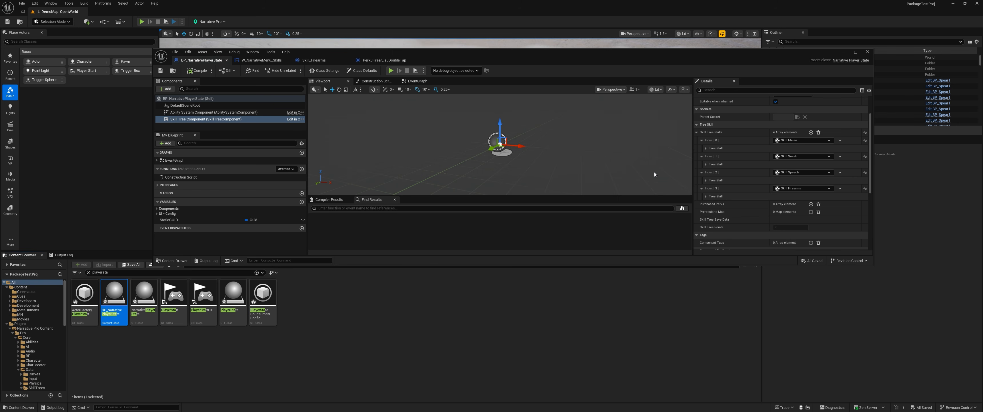
click(770, 195)
scroll(805, 191, down, 1)
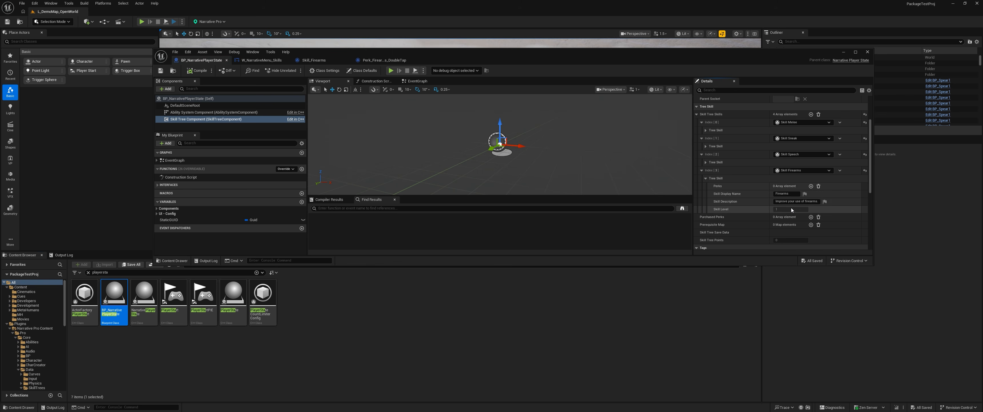
click(810, 186)
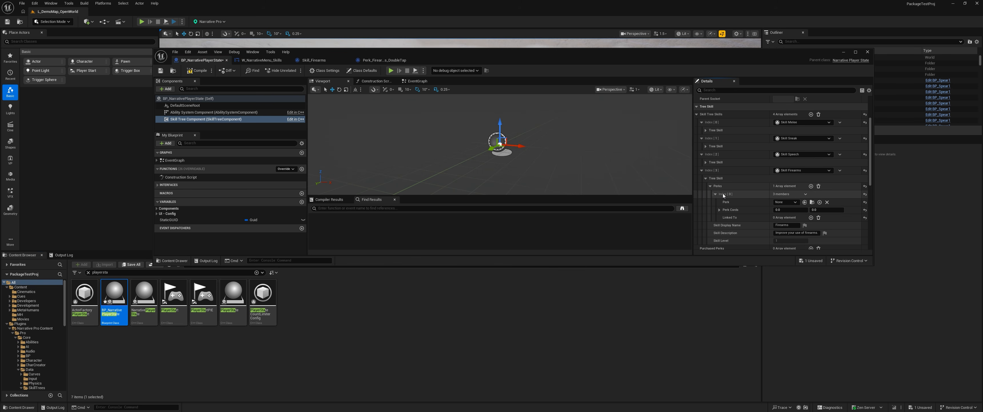
click(864, 187)
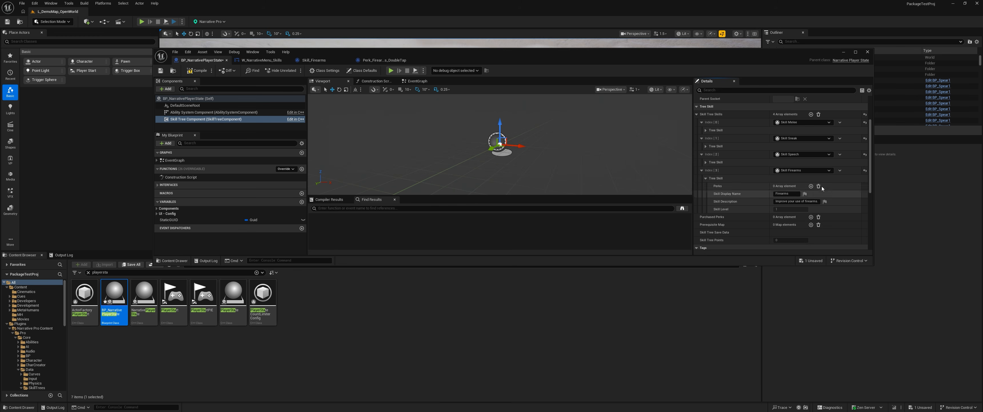
Find and open Skill_Firearms and add a Perks entry that uses Perk_Firearms_DoubleTap
click(7, 257)
text(fi)
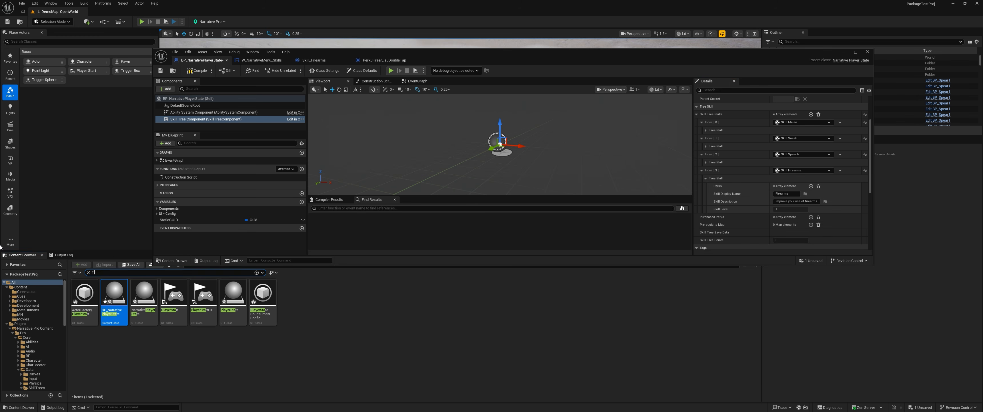
text(rearms)
double_click(321, 304)
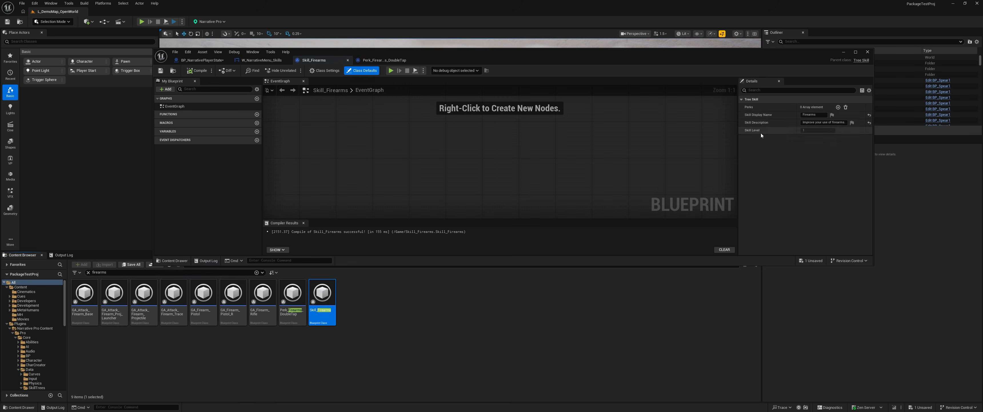
click(839, 107)
click(815, 123)
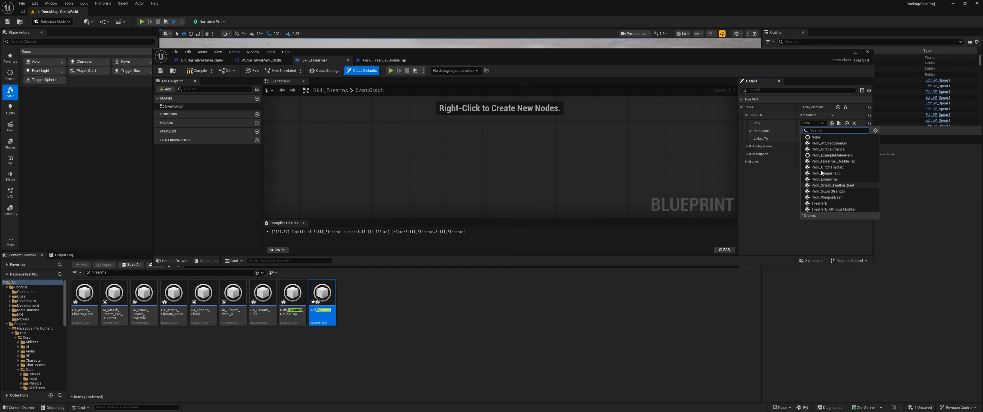
click(827, 161)
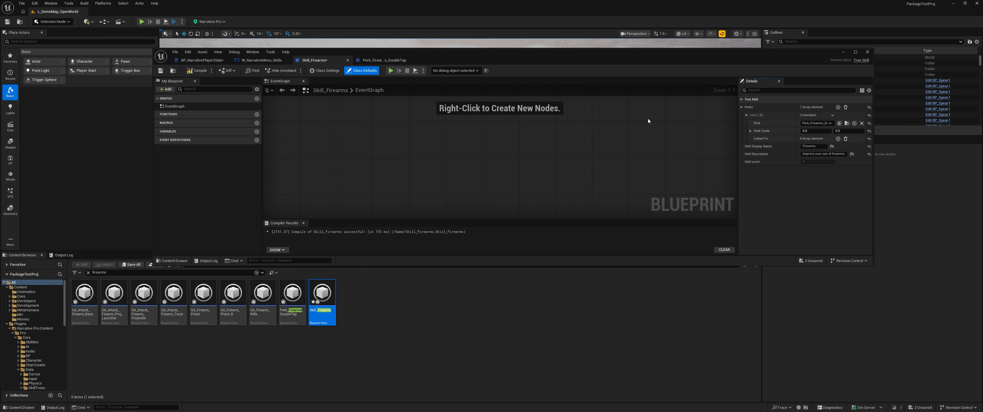
Check the perk entry under Skill Firearms in BP_NarrativePlayerState, save the blueprint and return to the level
click(196, 62)
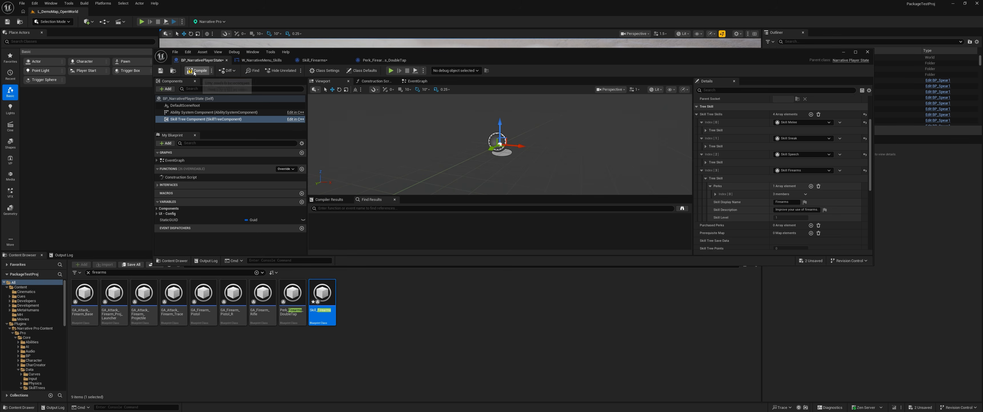
scroll(796, 186, down, 1)
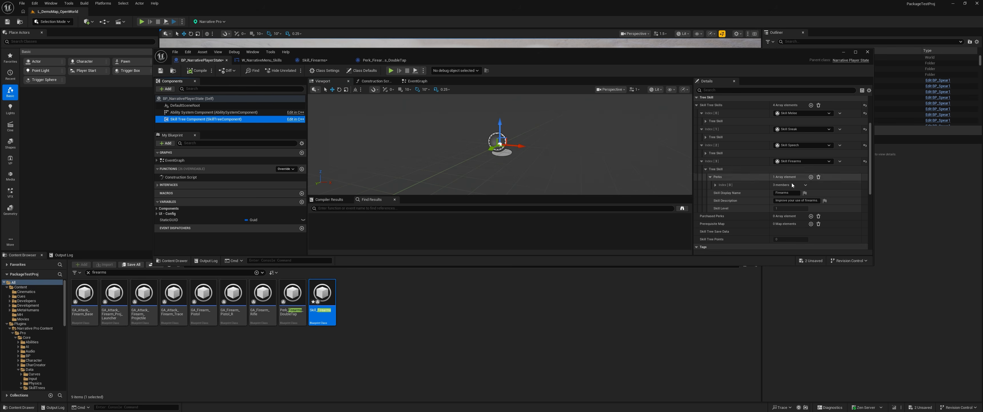
click(720, 186)
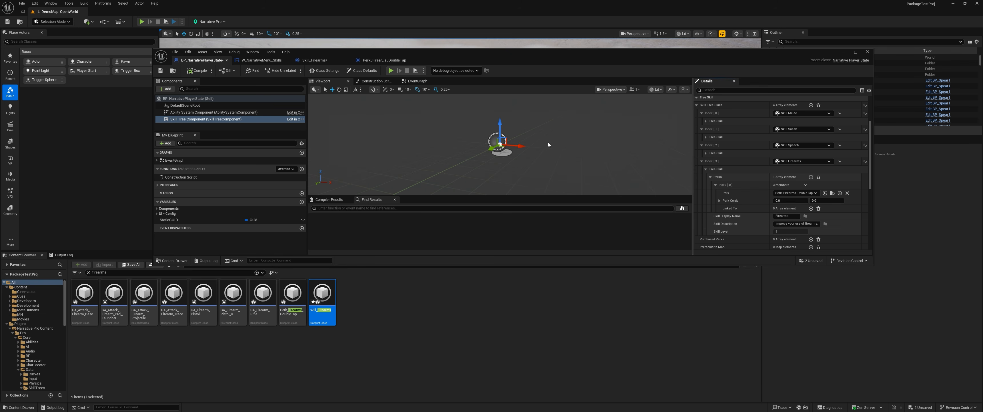
click(161, 71)
click(844, 52)
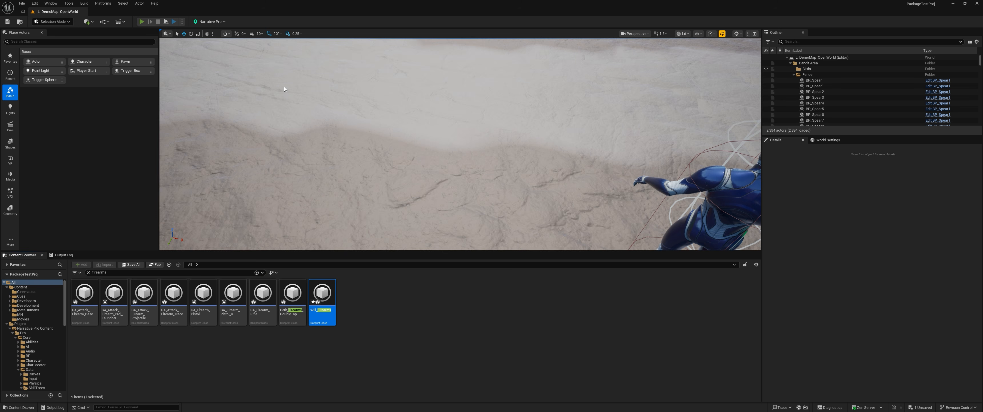
Play the level and inspect the Double Tap perk in the Firearms category of the Skills menu
key(alt+p)
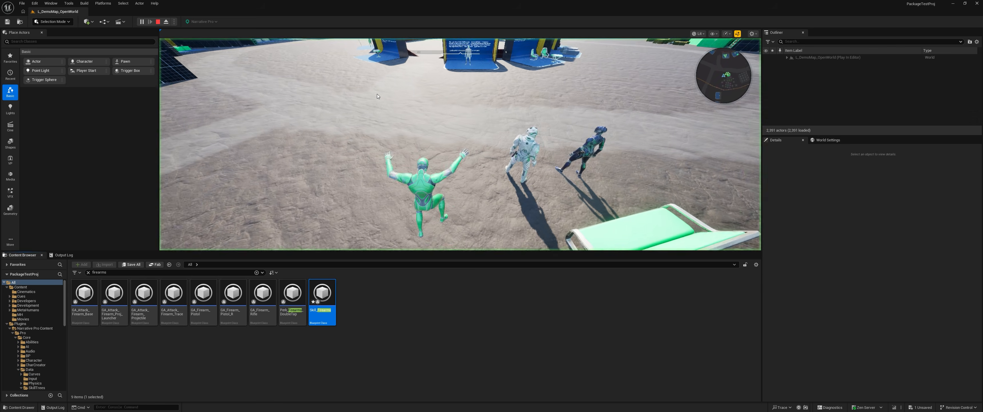
key(i)
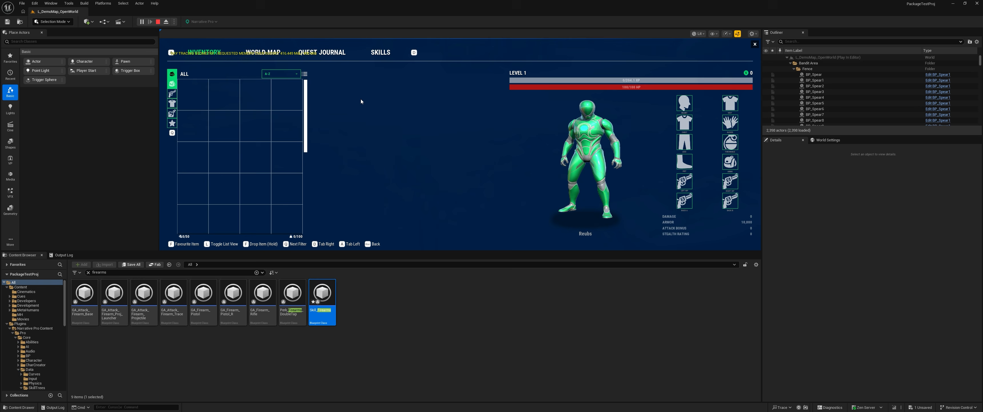
click(384, 54)
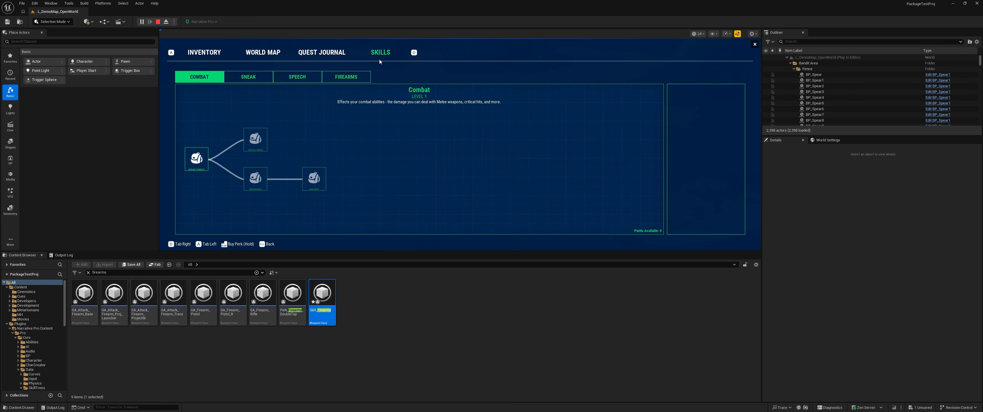
click(348, 77)
click(196, 160)
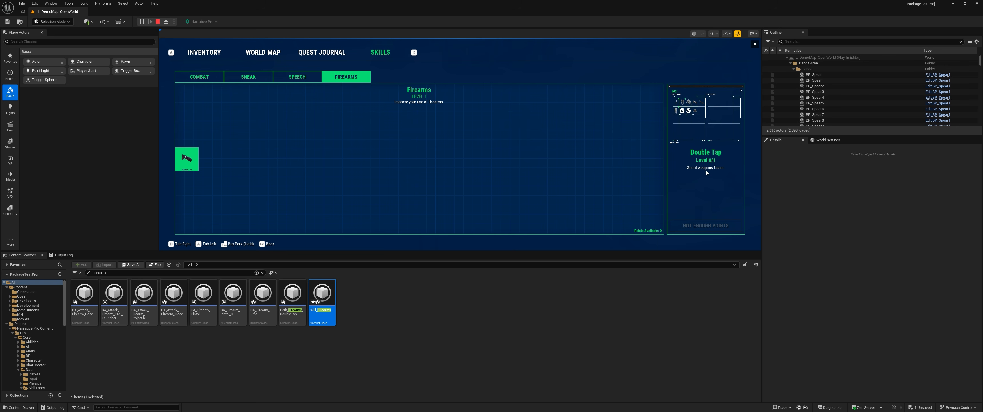
Grant 10 skill points with the GiveSkillPoints console command, buy the Double Tap perk and stop the play session
key(grave)
text(give)
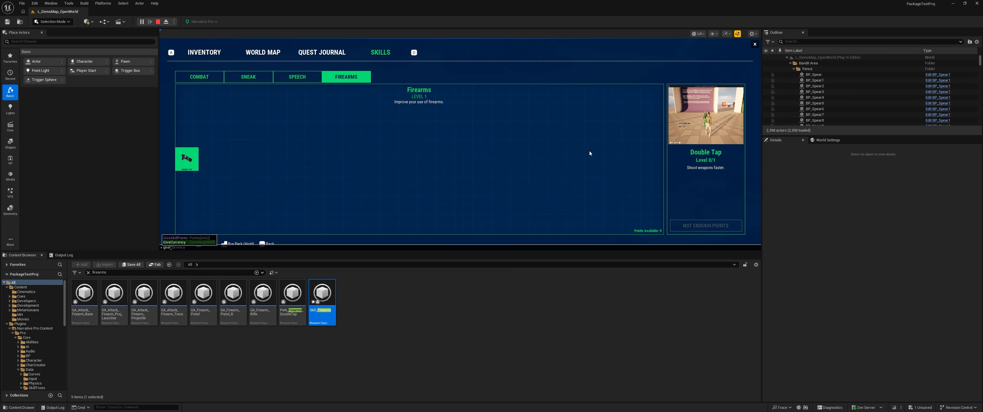
text(ski10)
key(Return)
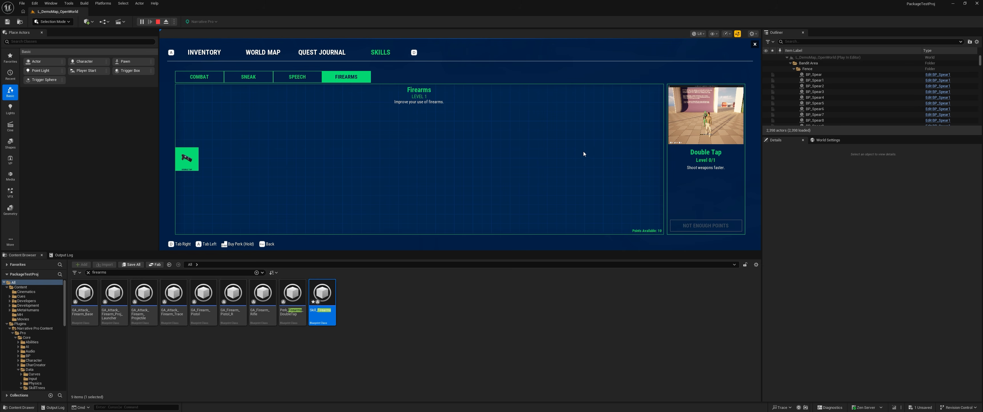
click(191, 154)
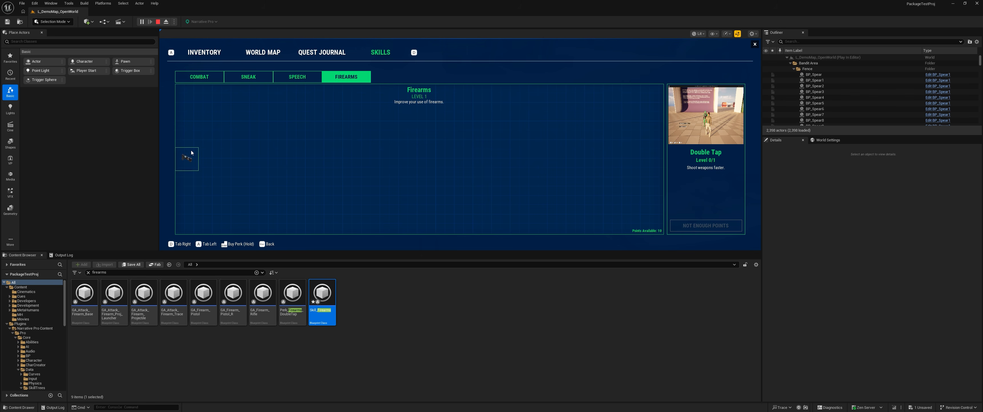
click(706, 225)
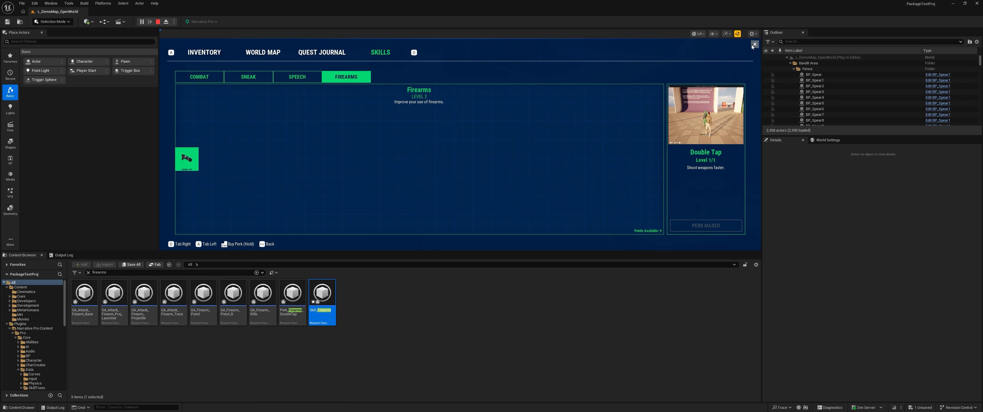
key(Escape)
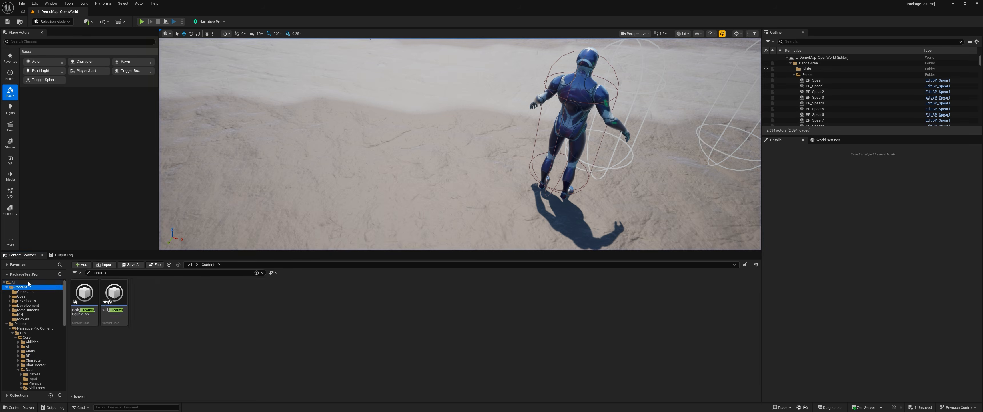
Search all content for "ga firearm", open GA_Attack_Firearm_Base and maximize its editor to view the Event Graph
text(ga firearm)
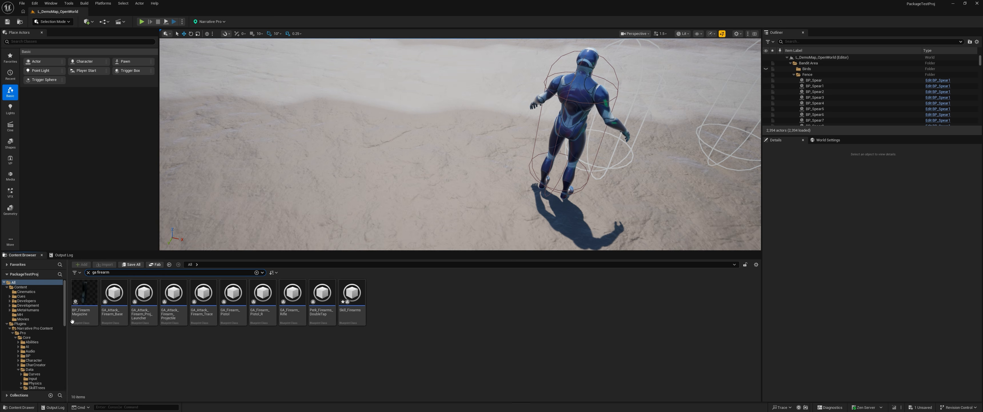
double_click(114, 302)
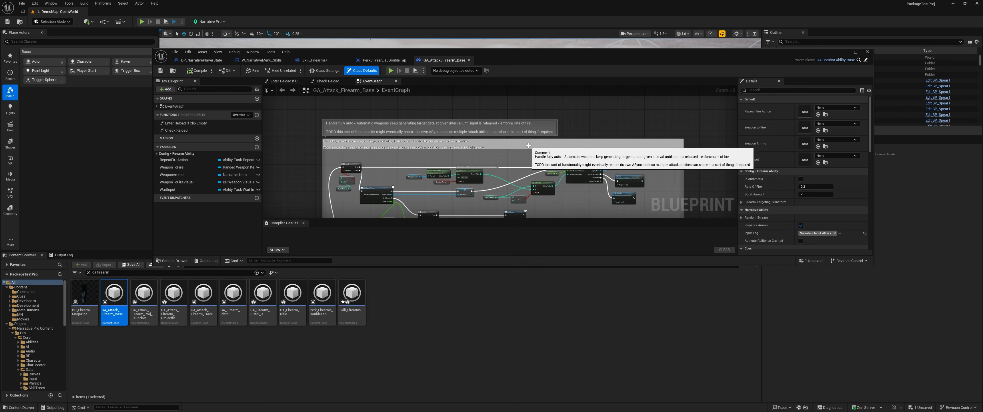
double_click(577, 55)
right_drag(324, 137, 471, 140)
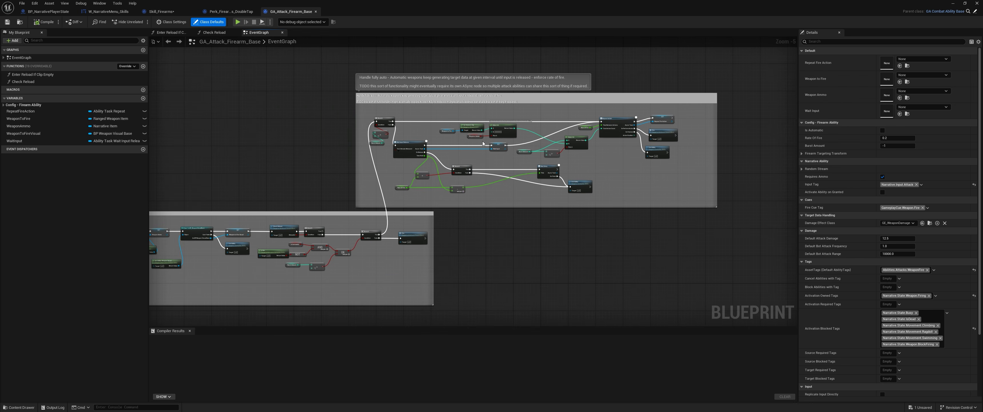
scroll(469, 141, up, 2)
Search the blueprint for "rate of fire" and jump to the first Get RateOfFire node in the Event Graph
click(210, 331)
right_drag(261, 268, 383, 204)
key(ctrl+f)
text(ra)
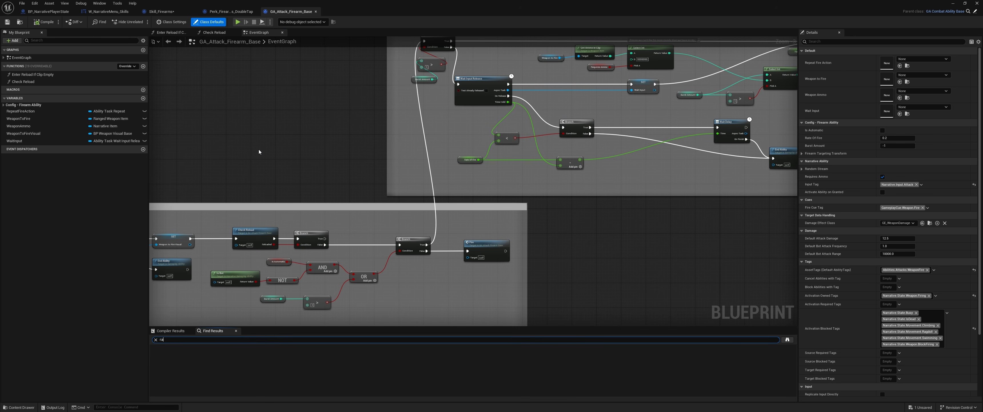
text(te of fire)
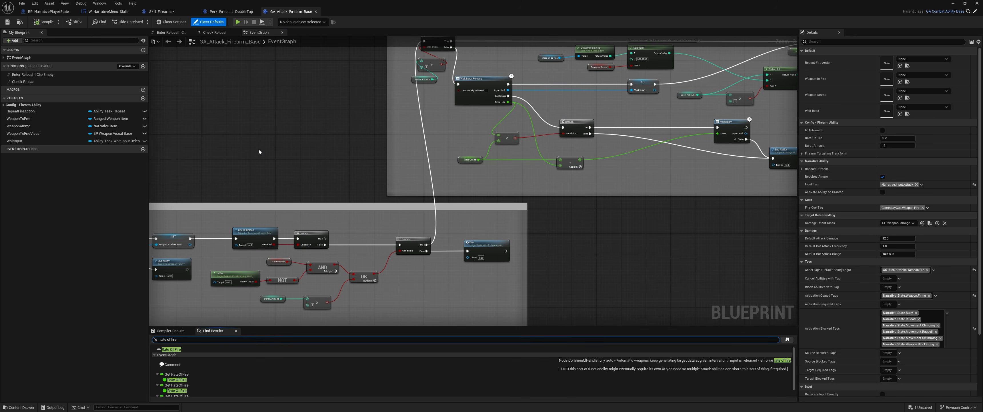
click(180, 374)
Examine how the RateOfFire variable and the firing setup nodes are used in the GA_Attack_Firearm_Base Event Graph
scroll(471, 177, up, 3)
scroll(575, 159, down, 5)
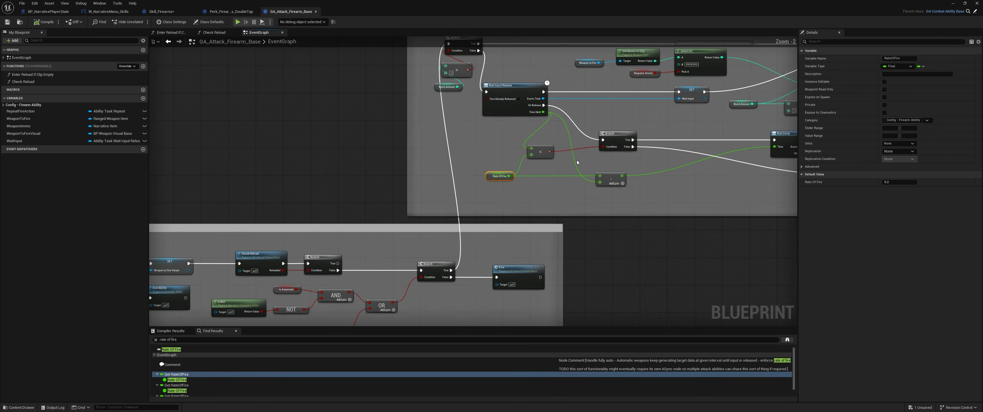
right_drag(312, 219, 432, 209)
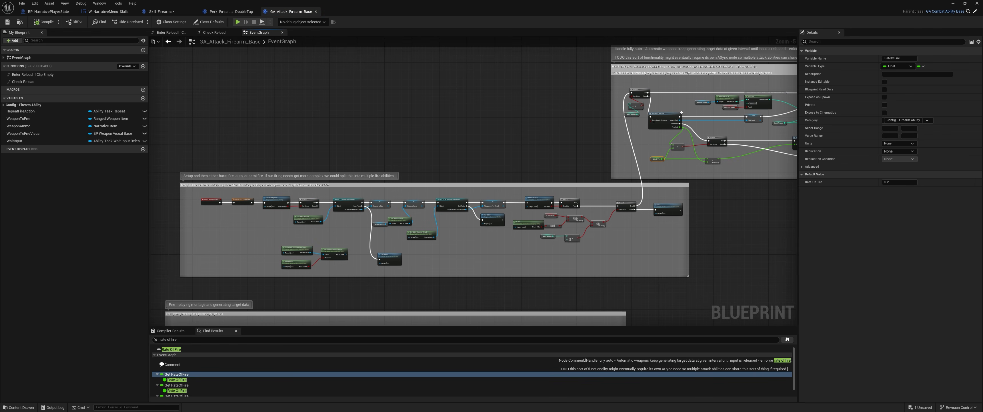
scroll(509, 167, up, 3)
right_drag(546, 152, 645, 145)
scroll(448, 177, down, 2)
right_drag(424, 192, 588, 182)
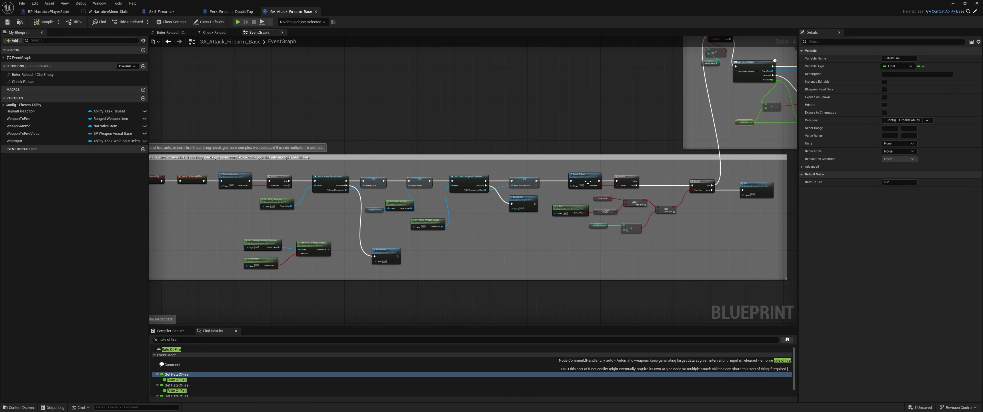
Examine the firearm setup chain in the Event Graph and how it leads into the automatic fire section that uses Rate Of Fire
right_drag(702, 185, 503, 191)
drag(503, 190, 511, 187)
scroll(561, 128, up, 2)
right_drag(772, 57, 729, 106)
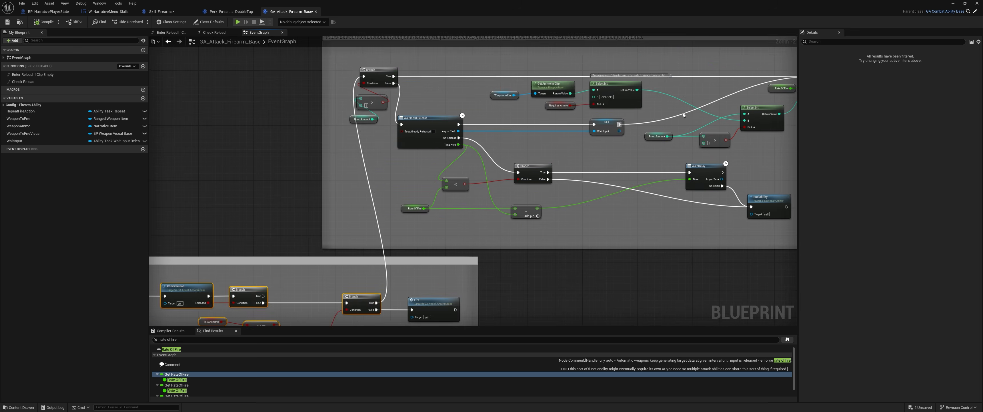
right_drag(408, 222, 642, 112)
right_drag(374, 198, 543, 146)
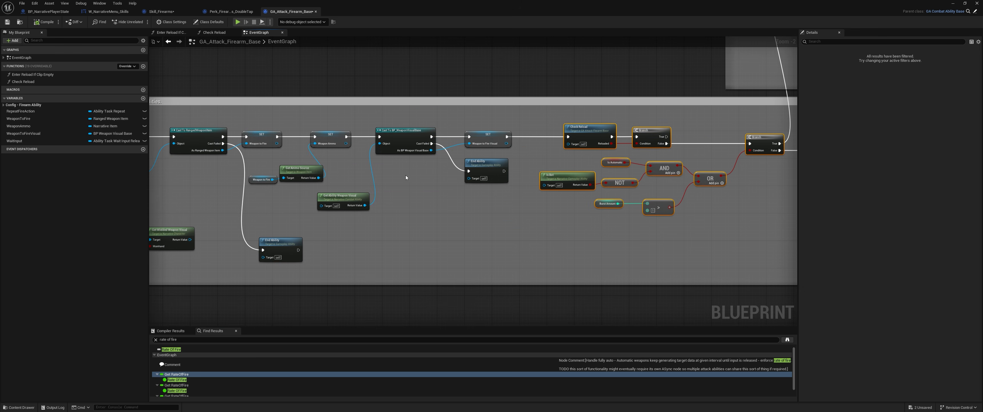
right_drag(411, 176, 582, 170)
right_drag(265, 179, 368, 177)
right_drag(567, 174, 151, 164)
right_drag(606, 167, 419, 193)
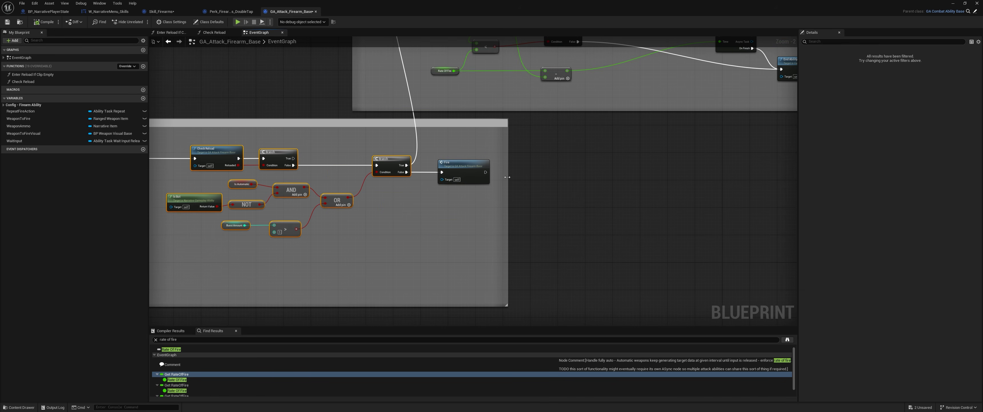
Widen the firing setup comment box and space its nodes out to free room between the Check Reload Branch and the final Branch
drag(507, 177, 687, 177)
right_drag(455, 167, 698, 160)
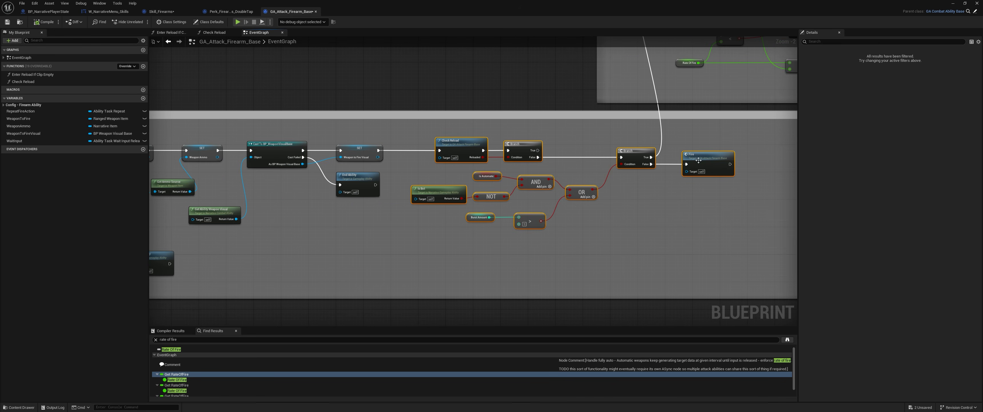
drag(698, 160, 762, 164)
click(459, 162)
drag(468, 131, 473, 147)
right_drag(514, 139, 422, 153)
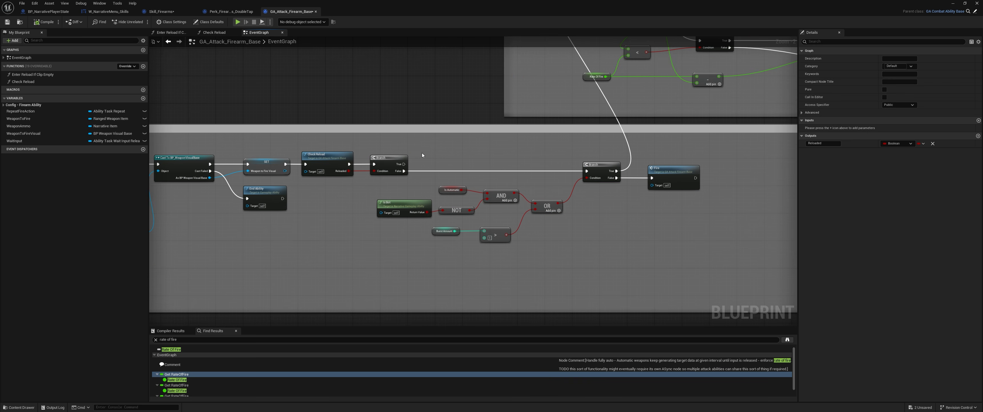
Add a Character Owner getter to the firing setup section and get the Player State from it
right_click(413, 144)
text(get character)
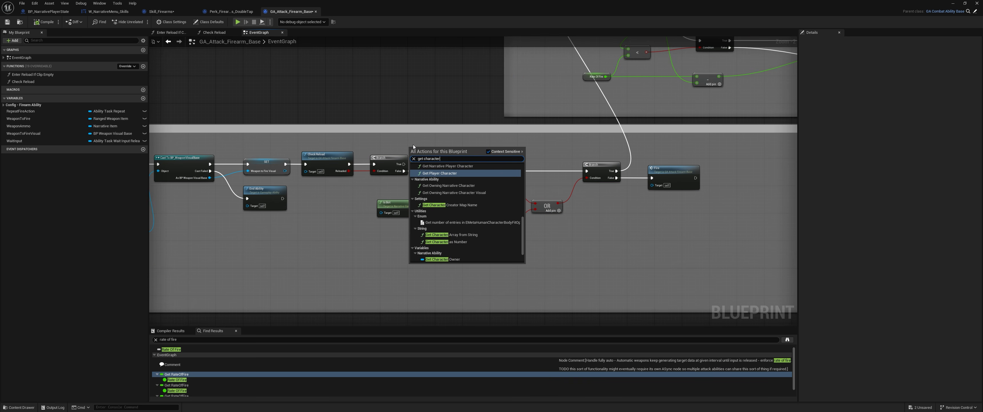
click(443, 259)
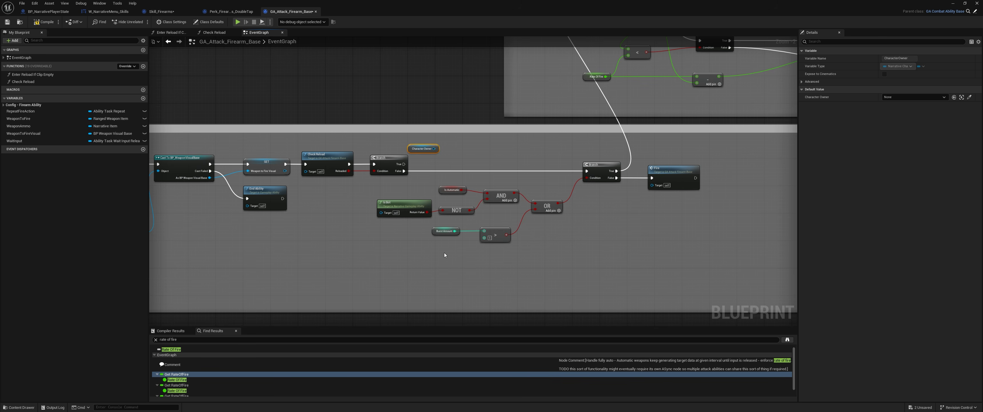
scroll(418, 153, up, 2)
drag(418, 153, 443, 161)
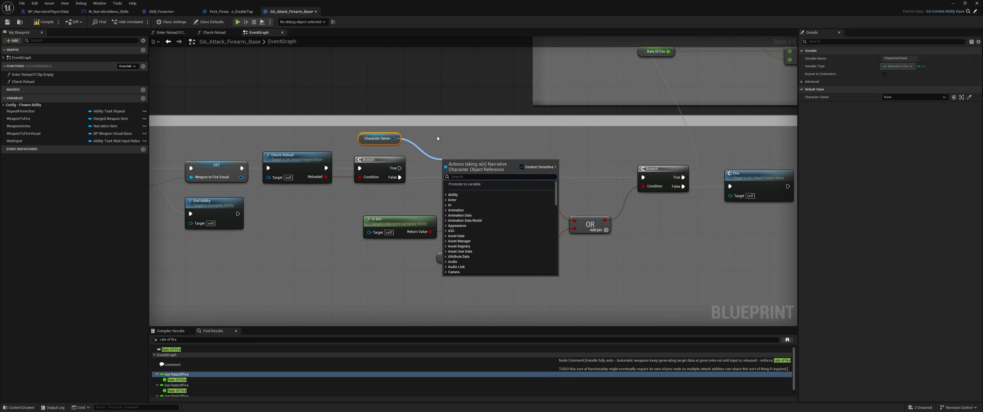
text(get)
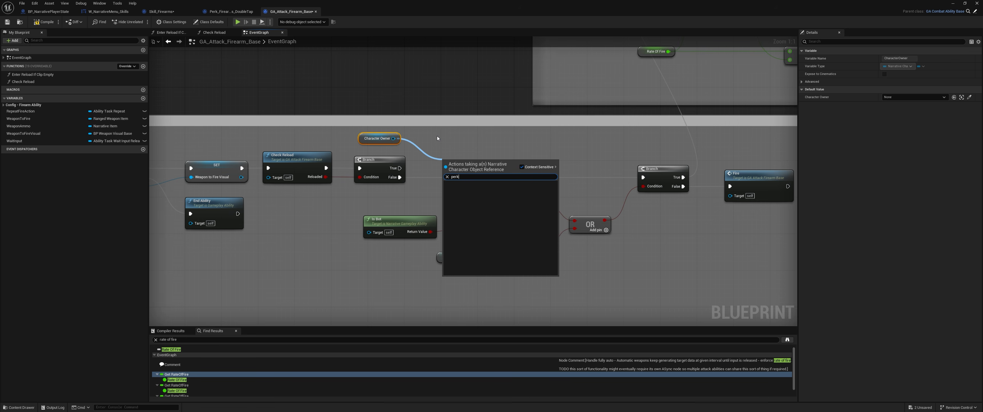
key(BackSpace)
key(BackSpace)
key(BackSpace)
text(get player s)
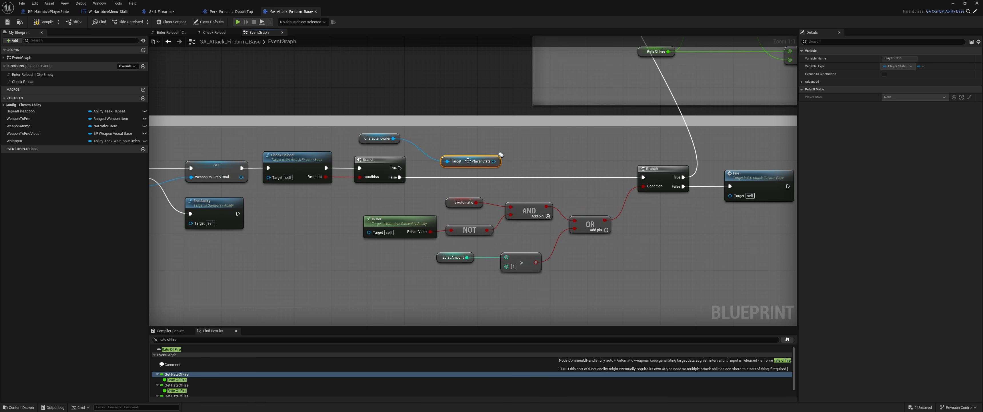
Cast the Player State to NarrativePlayerState and run the cast from the False output of the Check Reload Branch
mouse_move(450, 139)
mouse_down()
mouse_move(409, 92)
mouse_move(459, 131)
mouse_up()
text(cast)
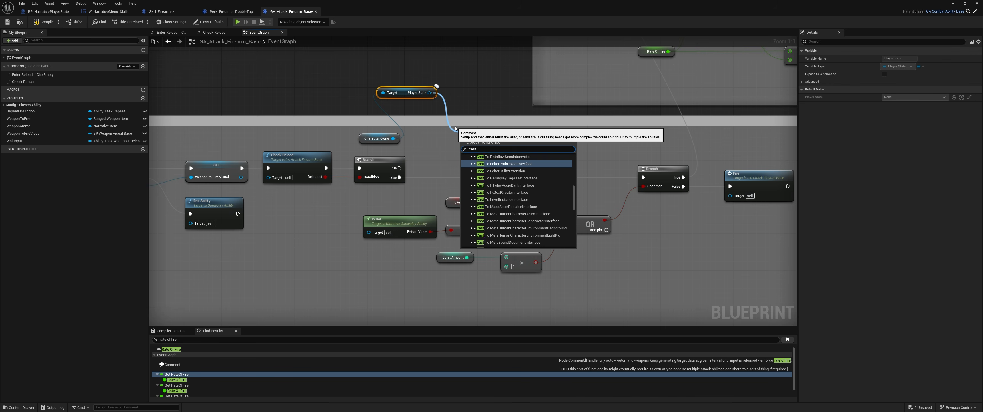
text( to narr)
key(Up)
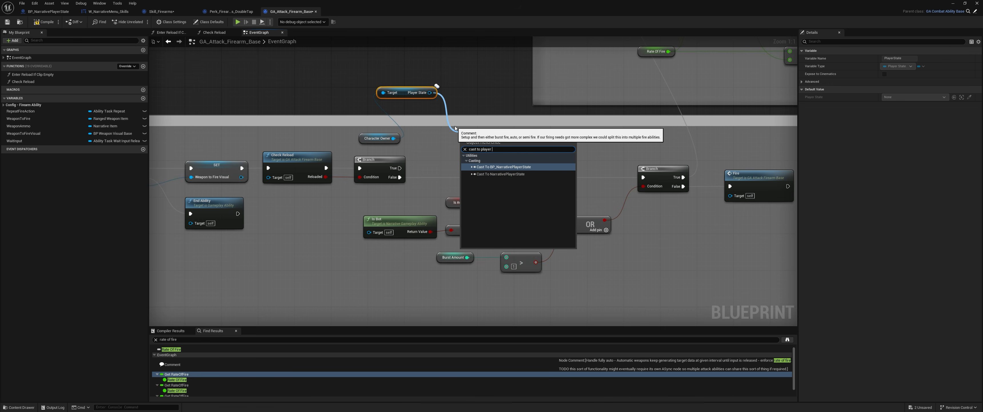
key(Down)
key(Return)
drag(400, 176, 458, 148)
Add a Has Perk check from the cast's Narrative Player State, with the Perk Class set to Perk_Firearms_DoubleTap
drag(502, 168, 531, 176)
text(get skil)
key(Down)
text(l)
key(BackSpace)
key(BackSpace)
key(BackSpace)
key(BackSpace)
key(BackSpace)
key(BackSpace)
key(BackSpace)
key(BackSpace)
key(BackSpace)
text(has perk)
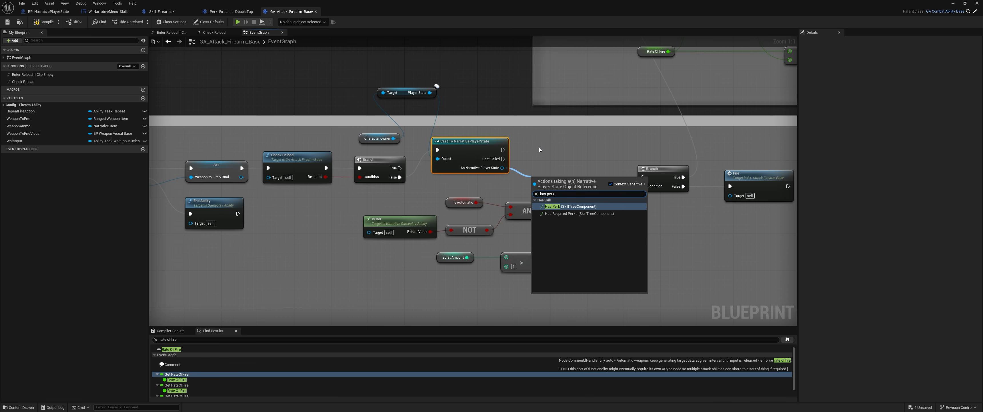
key(Return)
mouse_move(567, 186)
mouse_down()
mouse_move(547, 207)
mouse_move(574, 175)
mouse_up()
click(553, 195)
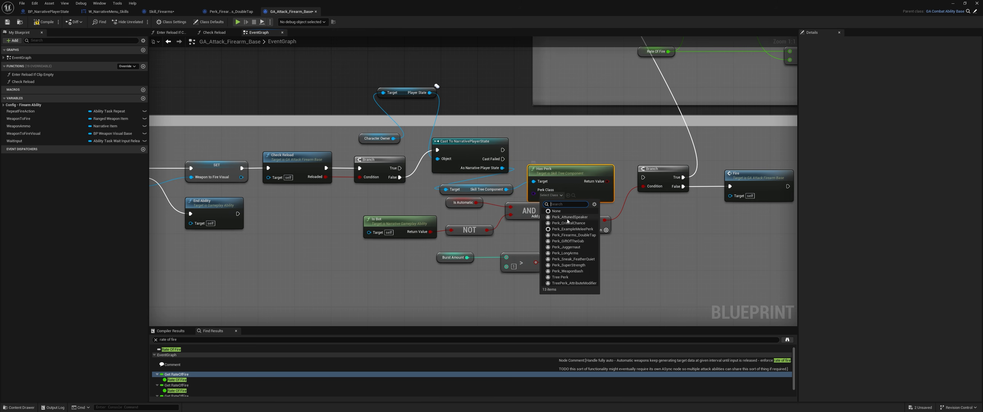
key(Escape)
Add a Branch on the Has Perk result after the cast, and move the final Branch and Fire nodes farther right
drag(612, 181, 587, 147)
drag(503, 149, 584, 136)
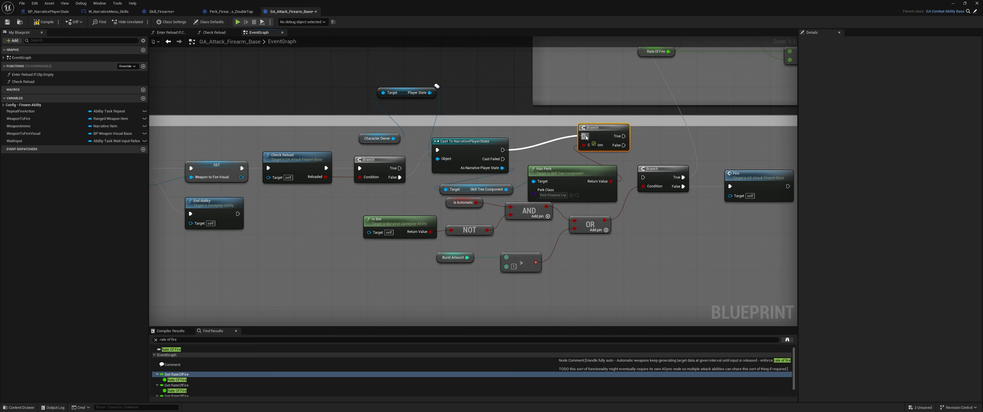
scroll(483, 201, down, 2)
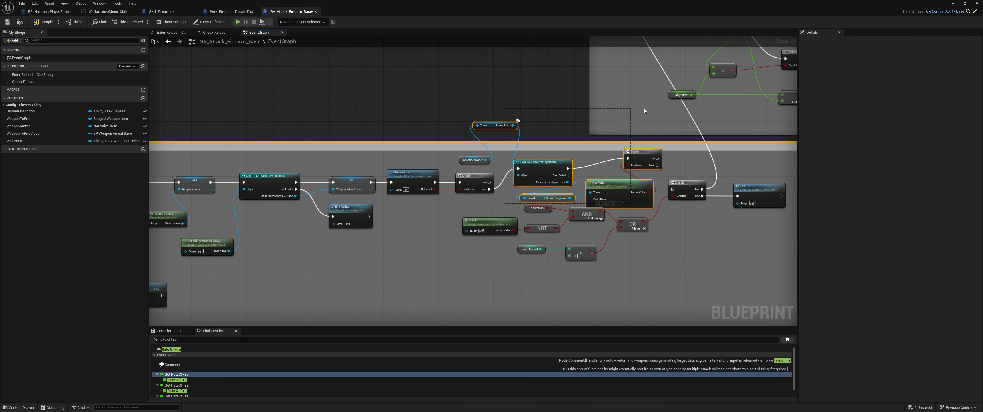
right_drag(502, 174, 333, 178)
scroll(399, 175, up, 2)
drag(353, 189, 454, 229)
drag(399, 212, 503, 216)
right_drag(308, 217, 439, 210)
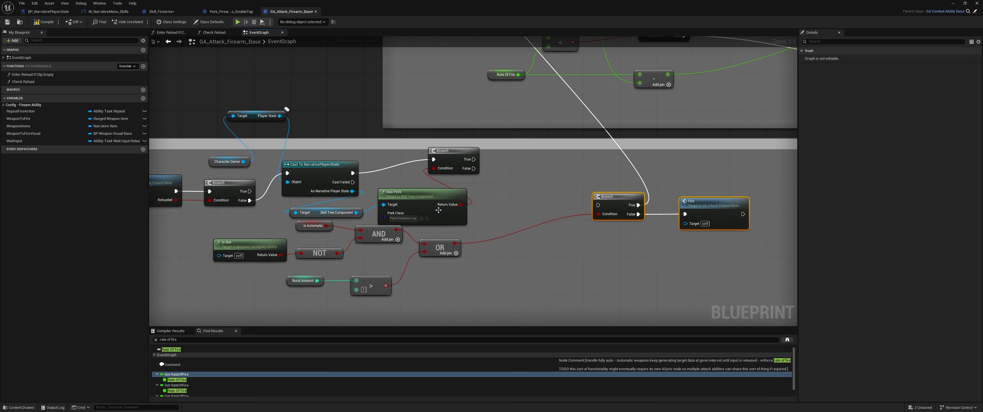
Promote the Has Perk return value to a Boolean variable named HasDoubleTap
right_click(460, 206)
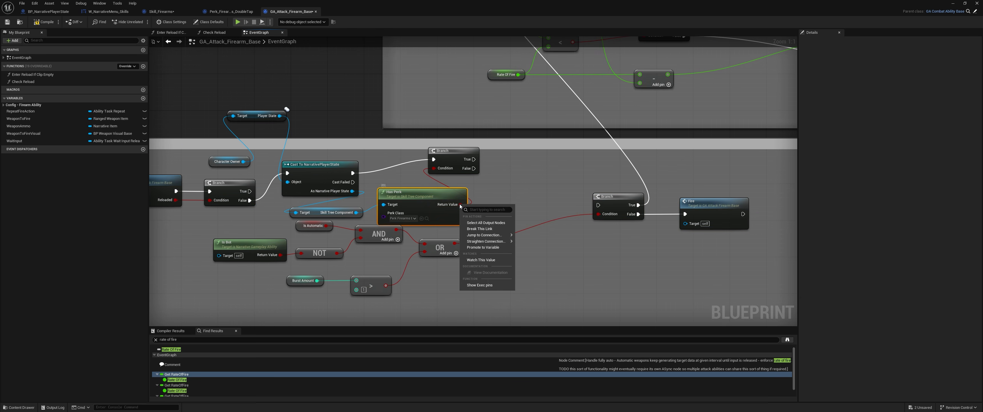
click(488, 247)
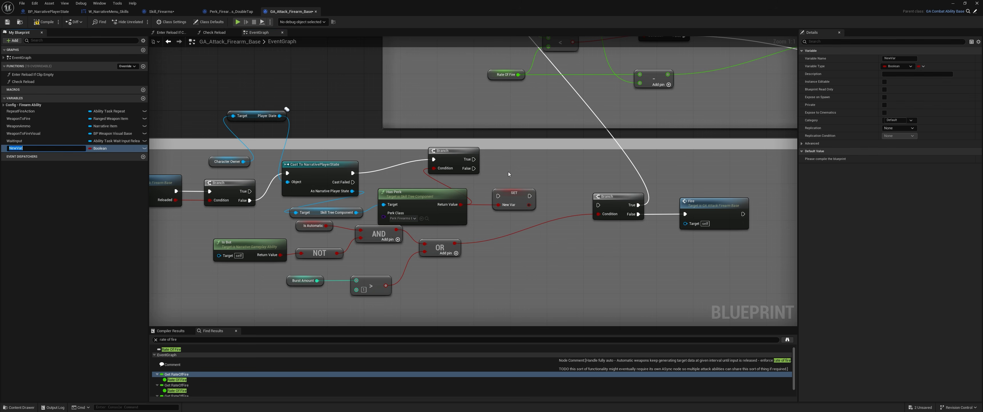
text(HasDoubleTap)
key(Return)
Remove the extra perk Branch and wire the Set HasDoubleTap node between the cast and the final Branch
drag(352, 173, 599, 204)
click(573, 180)
drag(537, 186, 537, 169)
click(525, 213)
scroll(506, 210, down, 2)
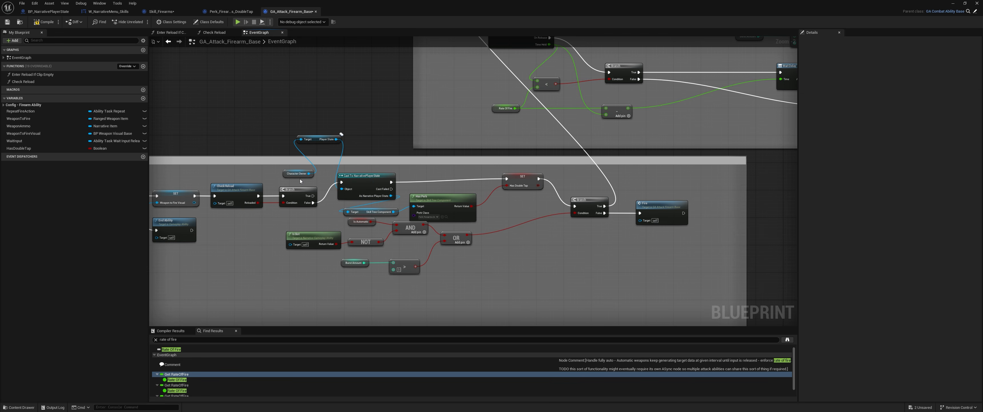
click(511, 188)
Try inserting a Multiply node between Rate Of Fire and the Repeat Action's Time Between Actions
right_drag(726, 121, 430, 220)
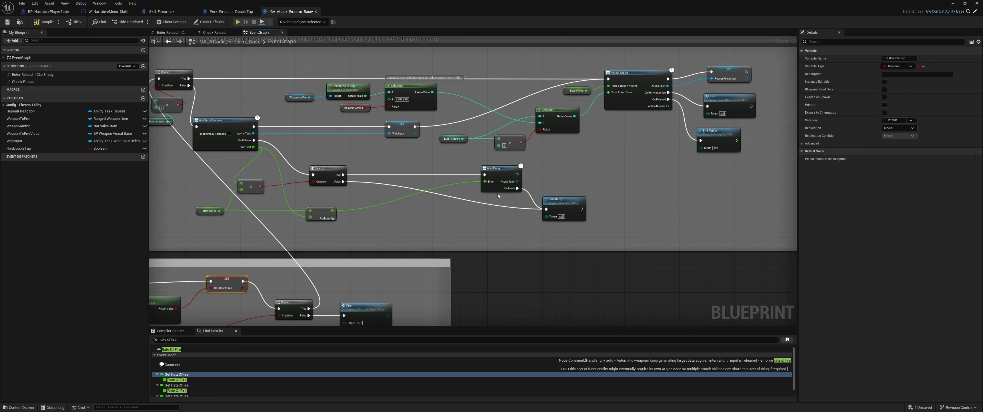
right_drag(596, 149, 434, 204)
scroll(448, 161, up, 2)
drag(393, 150, 361, 100)
text(*)
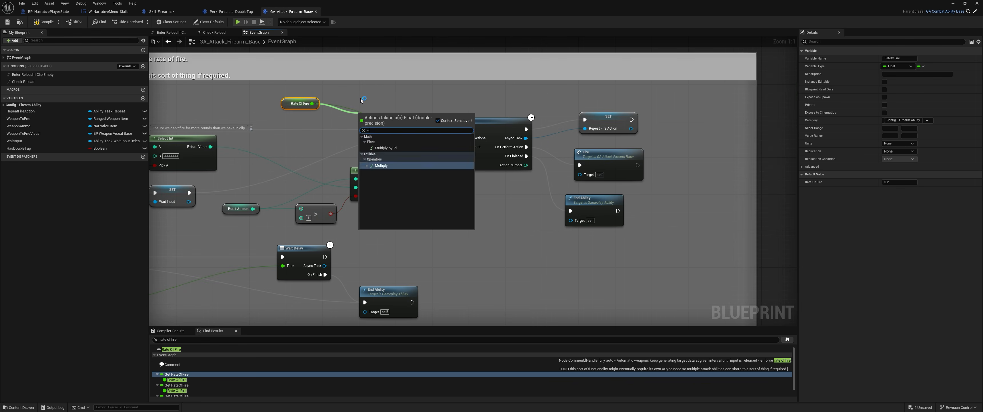
key(Return)
drag(392, 119, 401, 99)
right_drag(347, 119, 482, 144)
click(435, 127)
drag(435, 128, 376, 119)
Add a Select Float node with a HasDoubleTap getter connected to its Pick A input
drag(518, 128, 467, 151)
text(select)
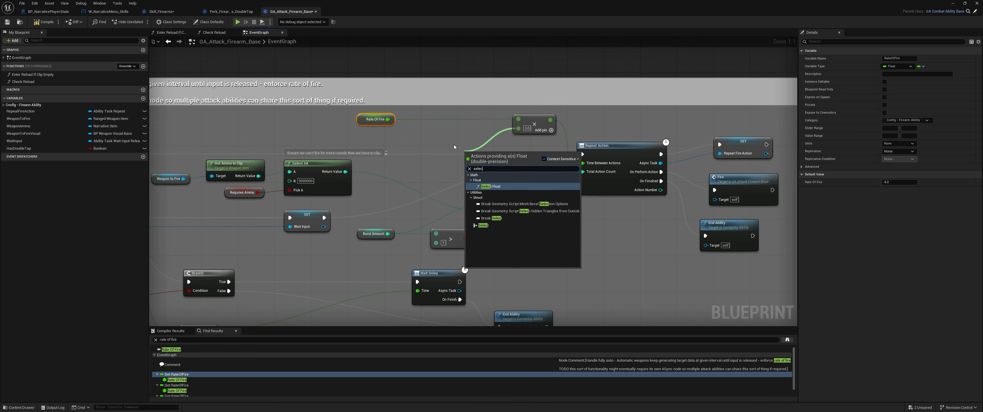
key(Return)
ctrl+drag(29, 149, 405, 176)
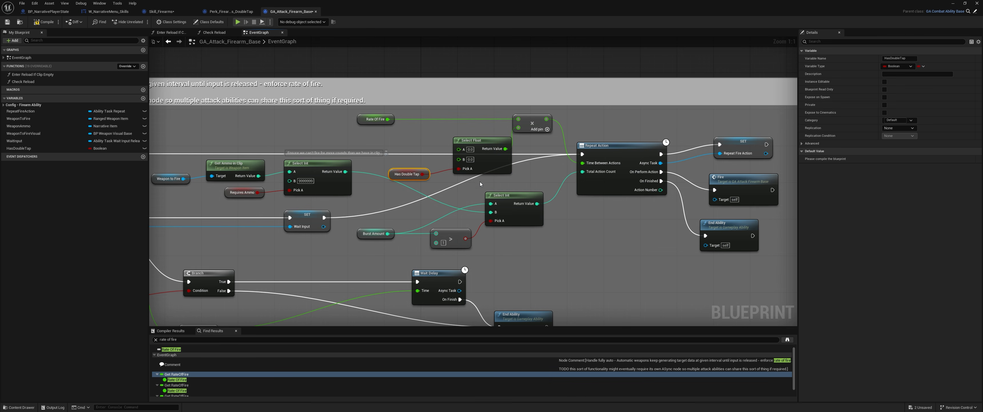
Feed the Select Float result into Time Between Actions, delete the Multiply node and reposition the select nodes
drag(506, 149, 582, 163)
drag(532, 122, 529, 116)
key(Delete)
drag(480, 143, 516, 122)
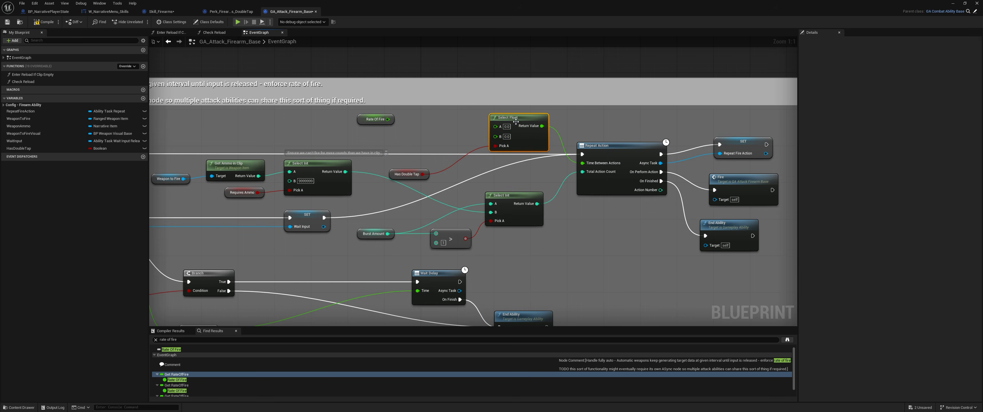
drag(410, 171, 442, 144)
Divide Rate Of Fire by 2 and connect the result to input A of Select Float
drag(386, 120, 451, 112)
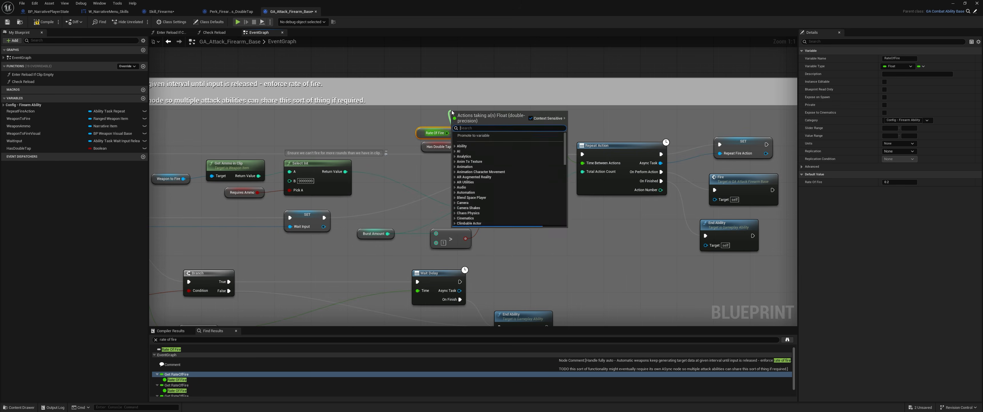
text(*)
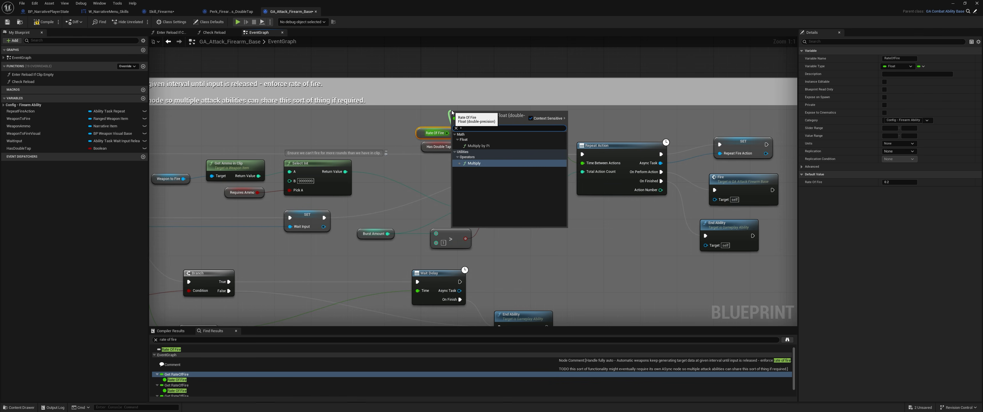
key(BackSpace)
text(/)
key(Return)
drag(420, 133, 389, 118)
drag(477, 115, 458, 111)
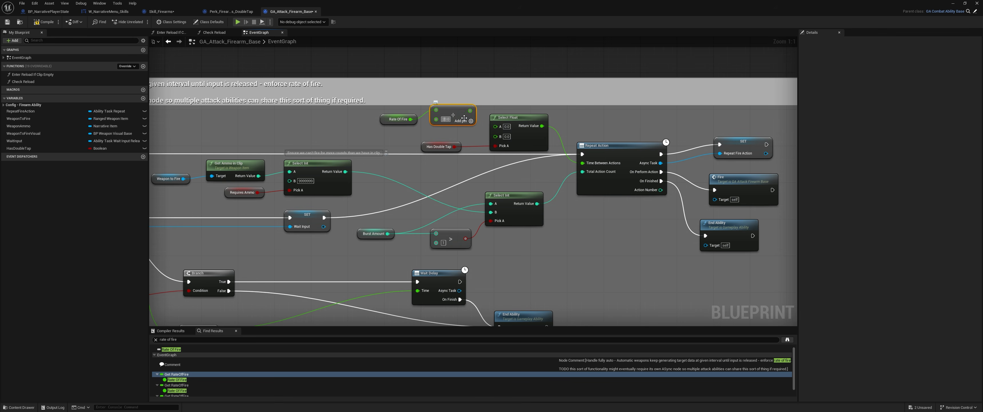
text(2)
key(Return)
drag(468, 110, 496, 126)
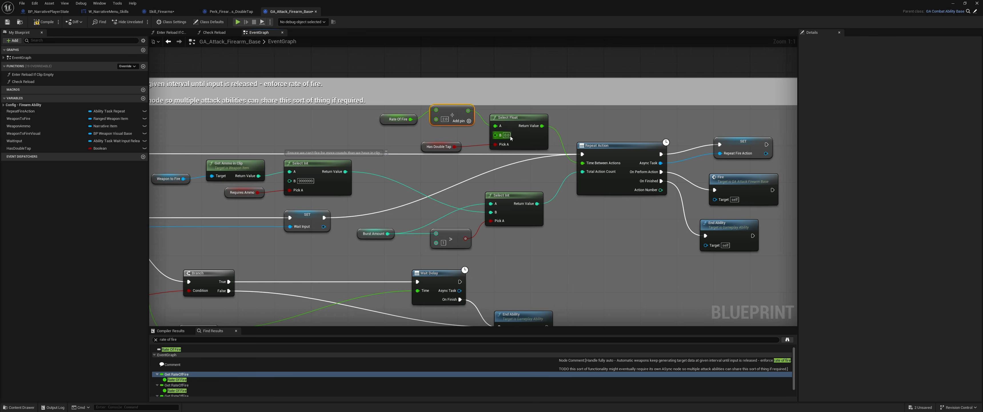
Duplicate the Rate Of Fire getter and connect the copy to input B of Select Float
click(399, 121)
key(ctrl+c)
click(412, 136)
key(ctrl+v)
mouse_move(438, 138)
mouse_down()
mouse_move(502, 135)
mouse_move(439, 151)
mouse_up()
click(441, 168)
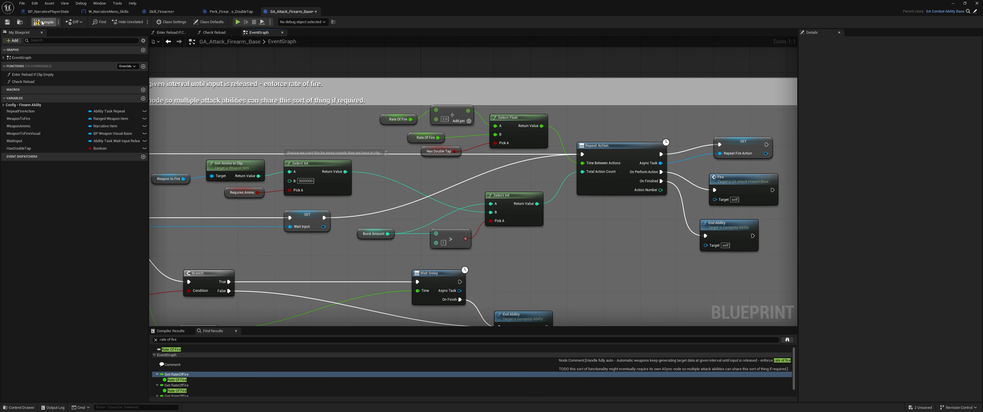
Return to the level editor, move the view near the firearms display and start a play session
click(953, 4)
key(w)
mouse_move(498, 176)
right_down()
mouse_move(466, 182)
mouse_move(481, 195)
mouse_move(499, 177)
right_up()
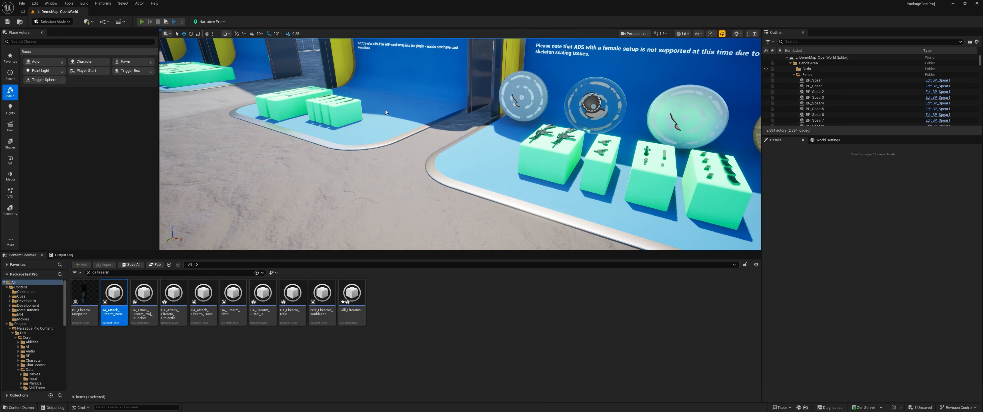
key(alt+p)
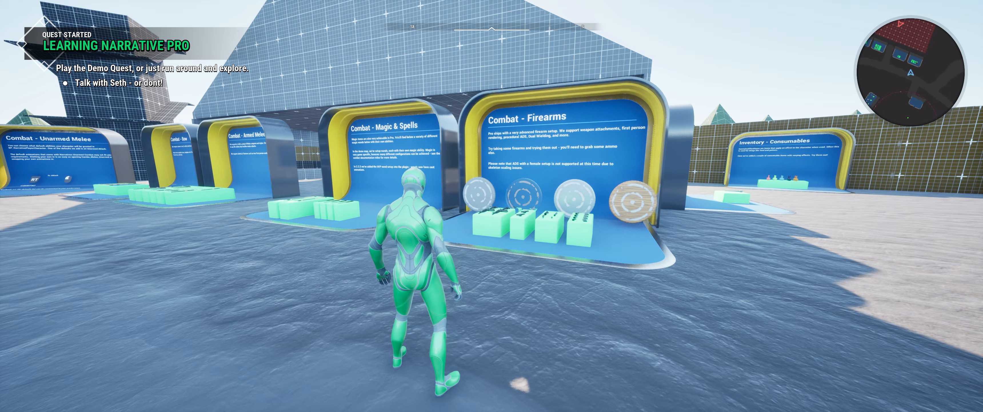
Walk to the firearms display, pick up the Narrative Demo Rifle and equip it from the weapon wheel
key(w)
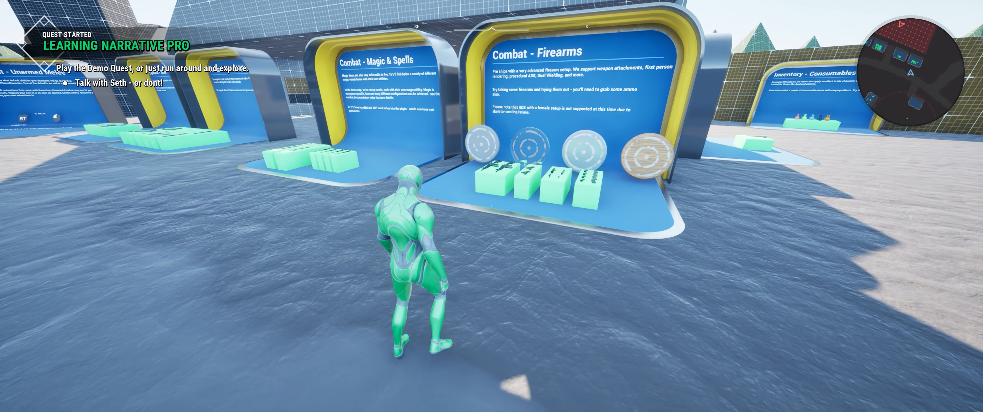
key(e)
key(Tab)
key(a)
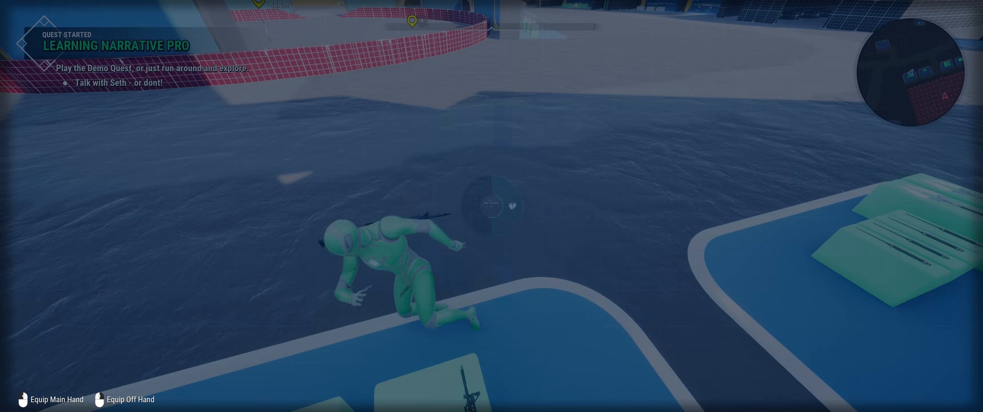
click(512, 204)
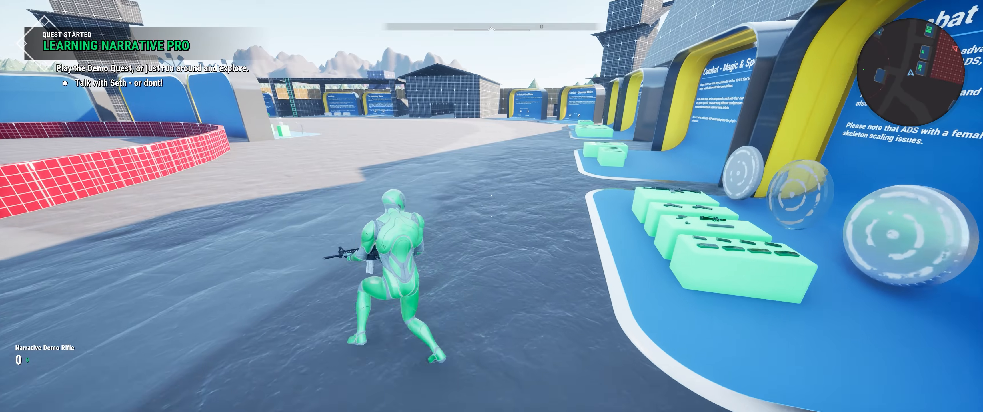
Collect the Demo Rifle Ammo magazines from the firearms display and reload the Narrative Demo Rifle
key(w)
right_click(492, 206)
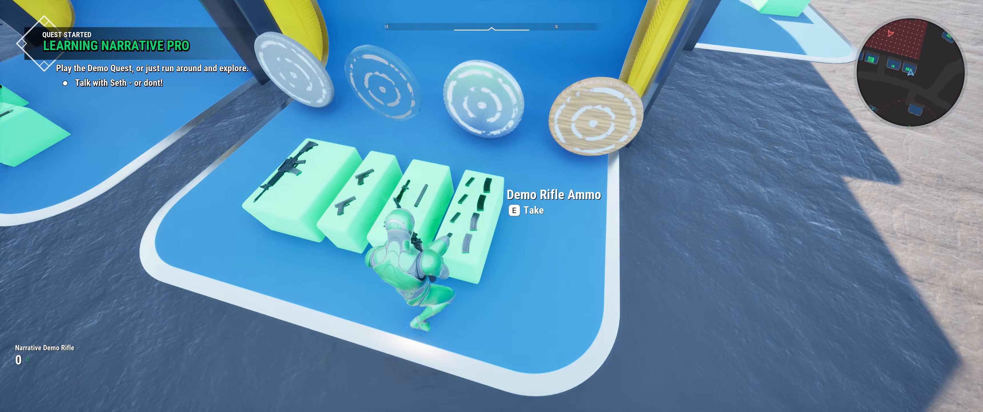
key(e)
key(e)
key(e)
key(e)
key(r)
key(w)
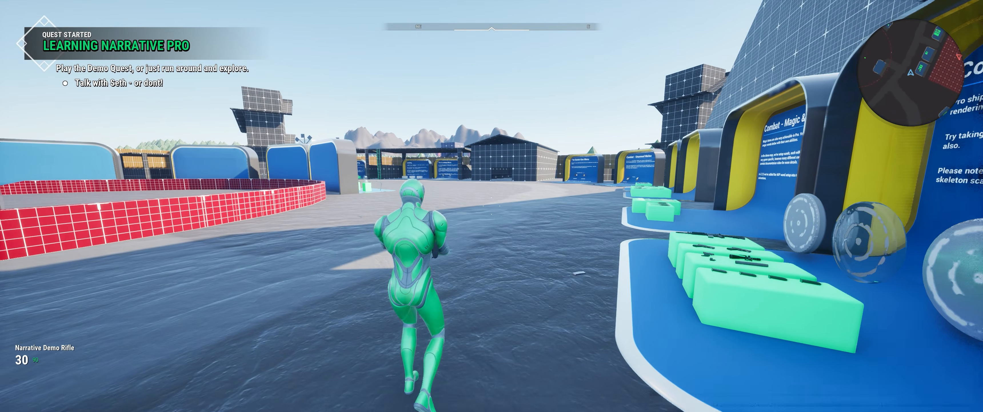
Aim and fire the rifle to check its fire rate without the perk, and reload it
right_click(491, 206)
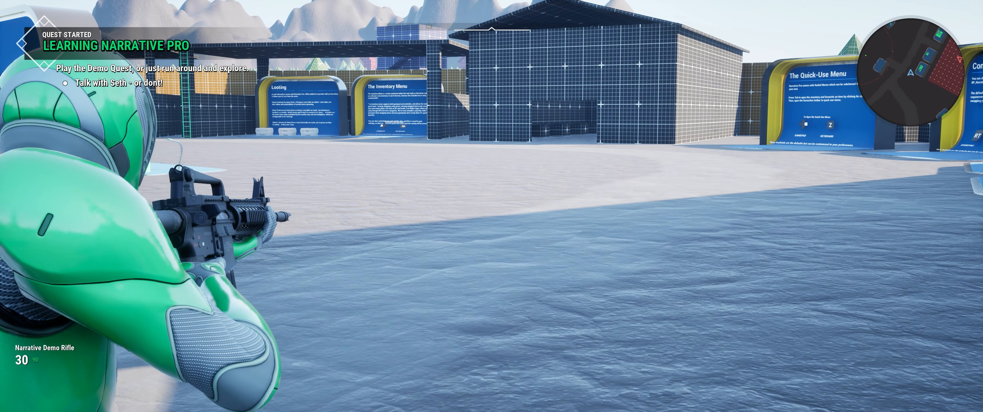
click(491, 206)
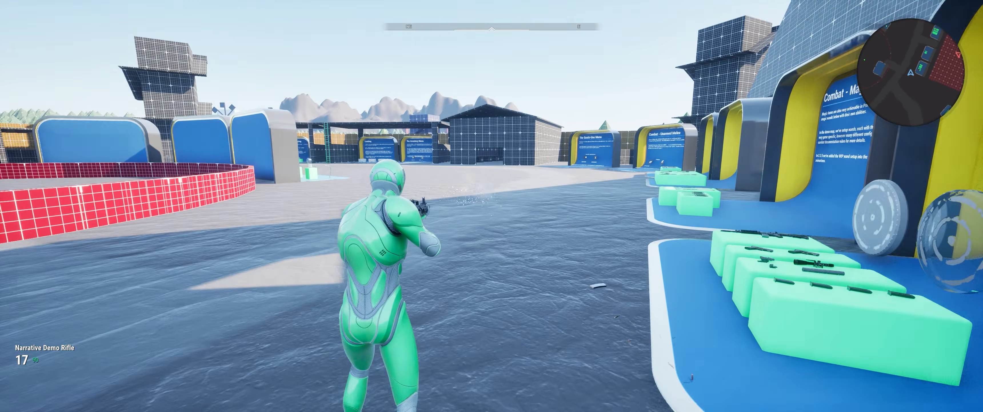
right_click(492, 206)
click(491, 206)
key(r)
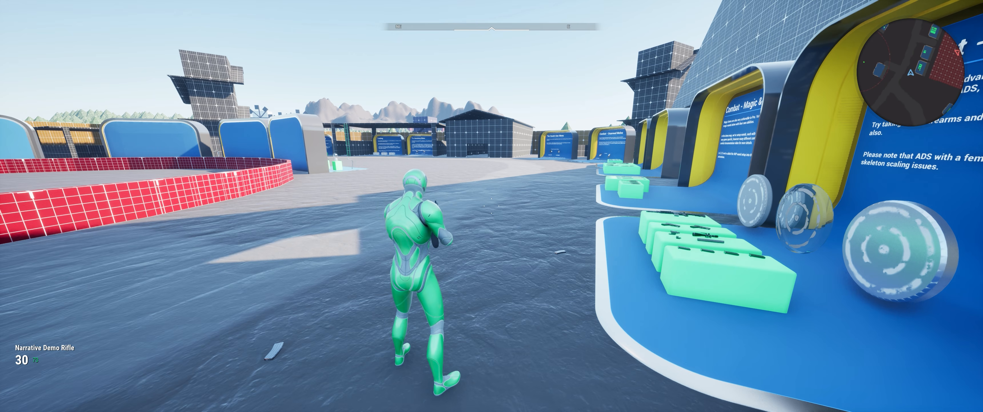
Open the Firearms skill tree and grant 10 skill points with the GiveSkillPoints console command
key(i)
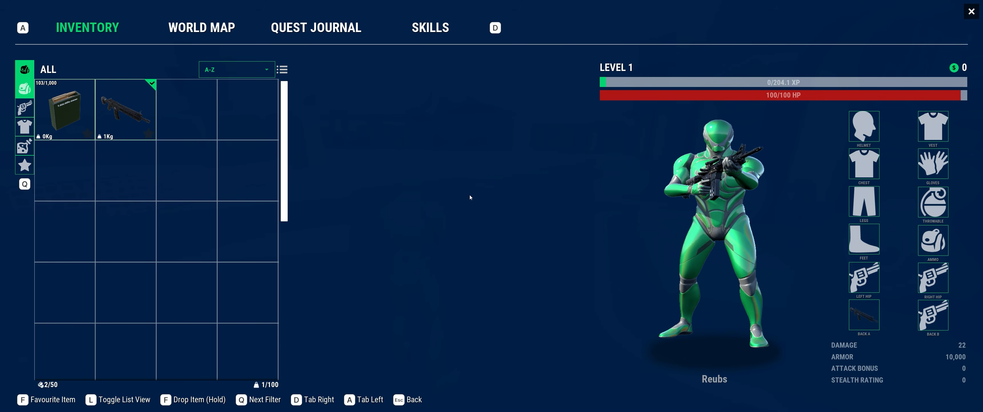
click(427, 35)
key(a)
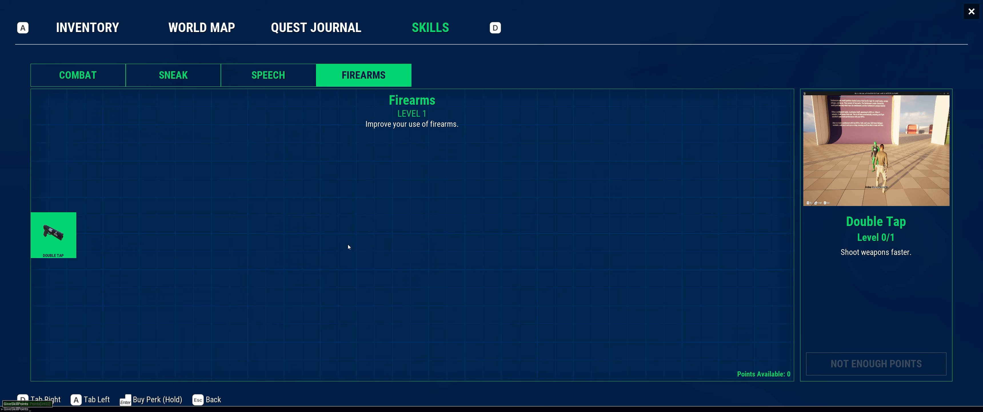
key(Return)
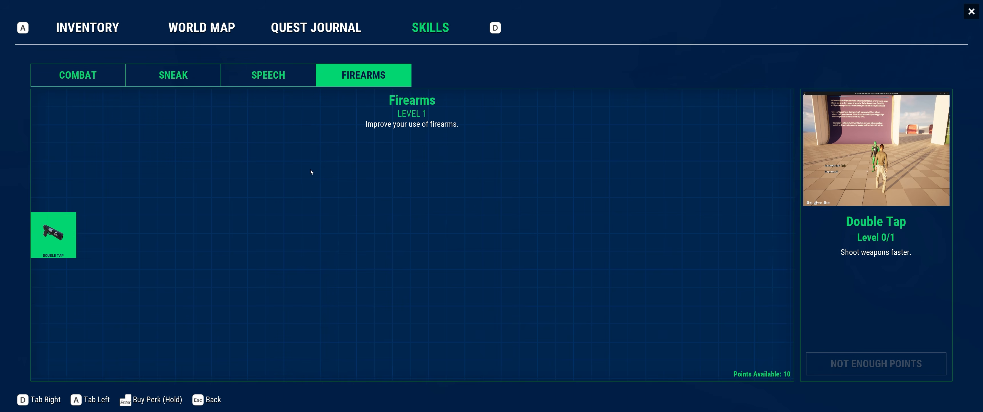
Buy the Double Tap perk in the Firearms tree and return to the game
click(68, 226)
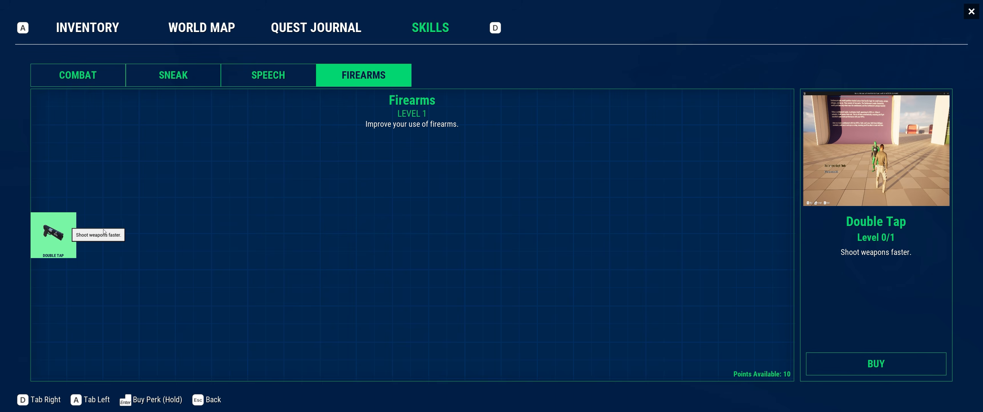
click(865, 362)
click(972, 11)
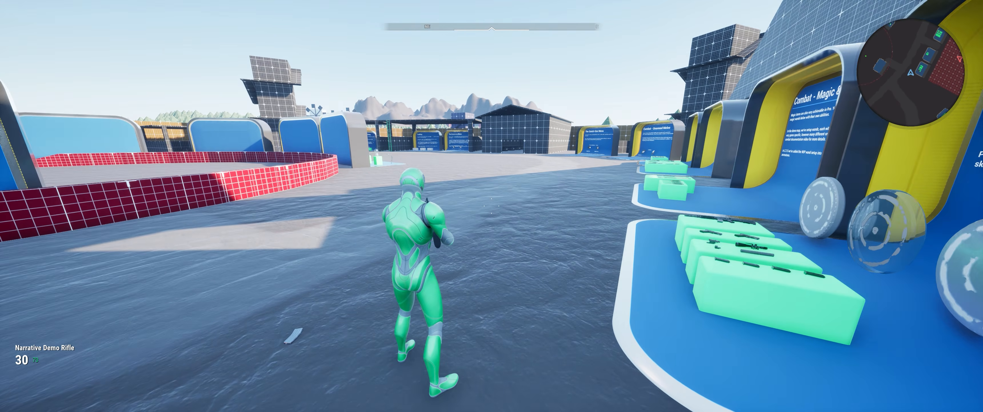
Aim and fire the rifle to test its fire rate with Double Tap, and reload it
right_click(492, 206)
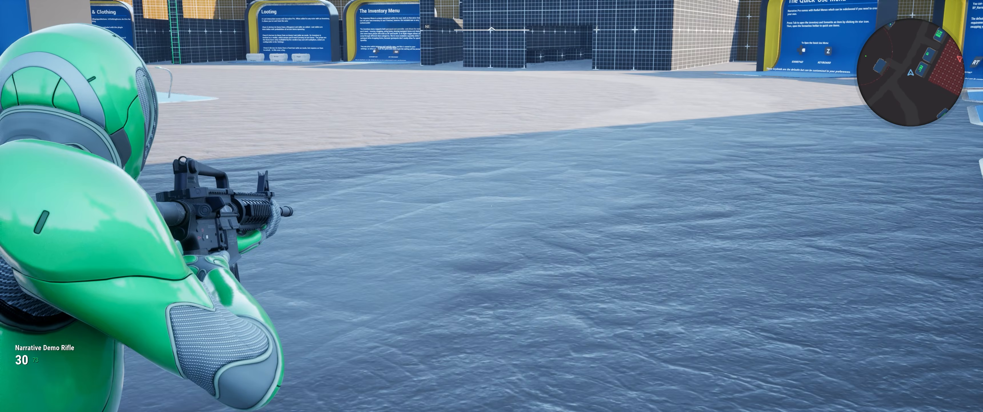
click(492, 206)
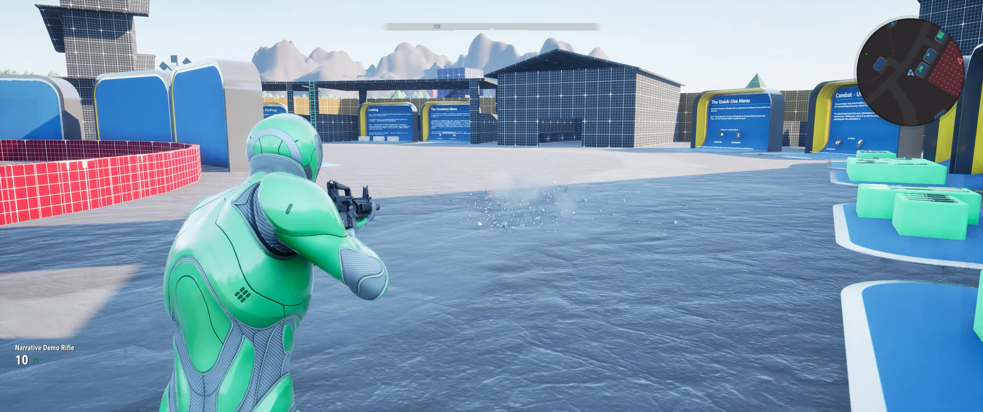
key(s)
key(r)
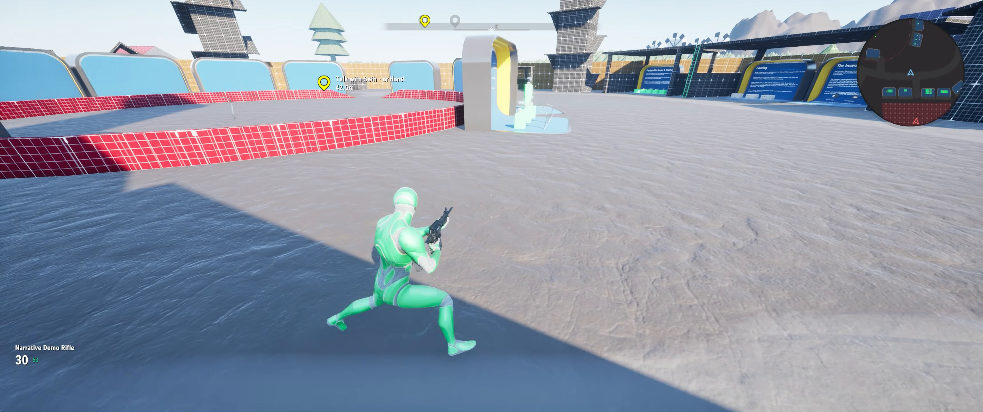
Review the purchased Double Tap perk in the Firearms skill tree and close the menu
key(i)
click(417, 32)
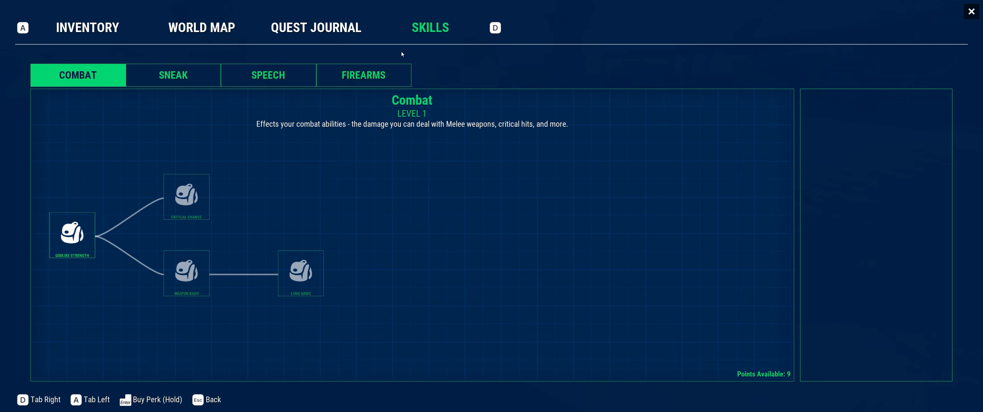
click(363, 75)
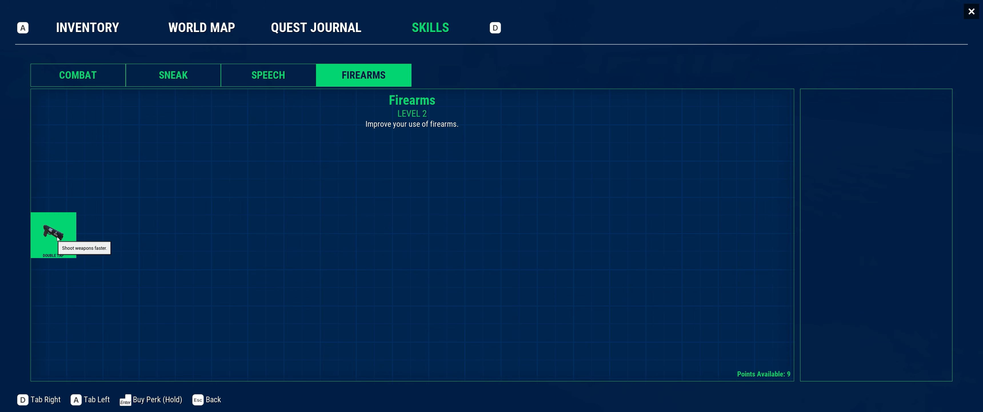
click(971, 12)
Save the game from the pause menu, overwriting the first existing slot, and load the saved game
key(Escape)
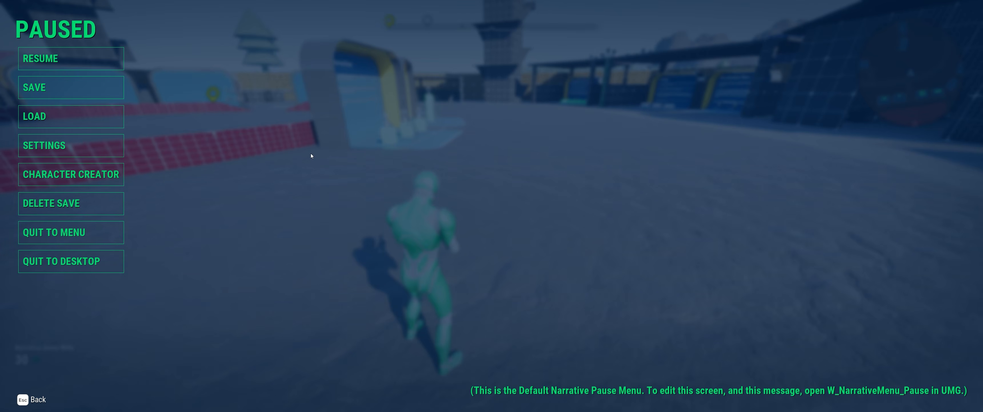
click(84, 97)
click(439, 149)
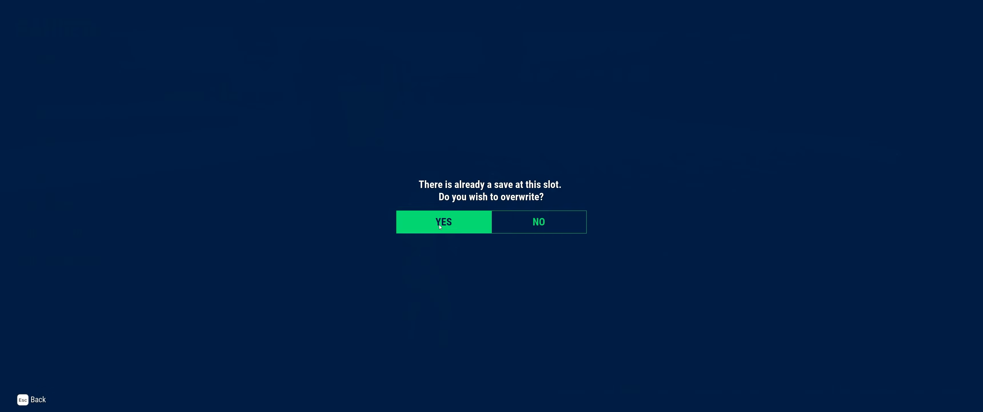
click(440, 226)
click(76, 119)
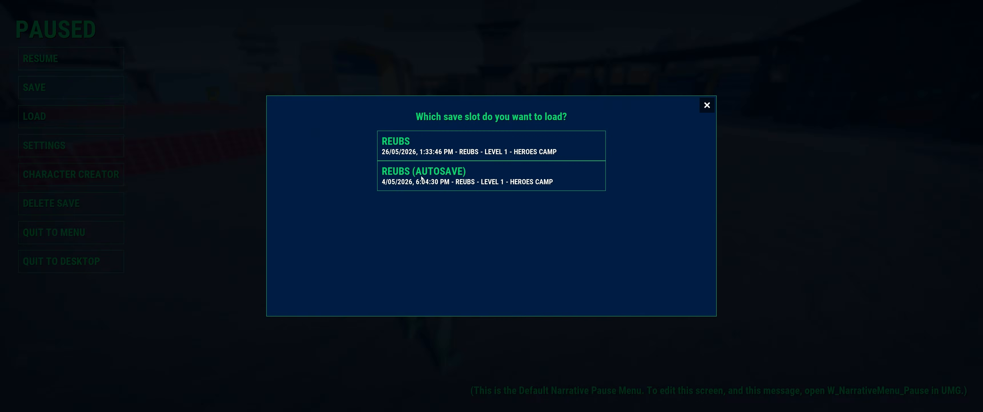
click(443, 164)
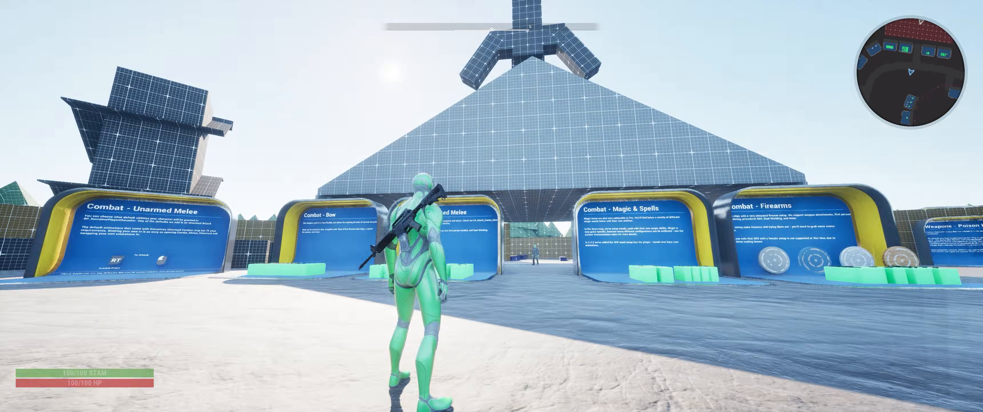
Draw the rifle in the loaded game, fire it to check that Double Tap persists, and end the play session
key(z)
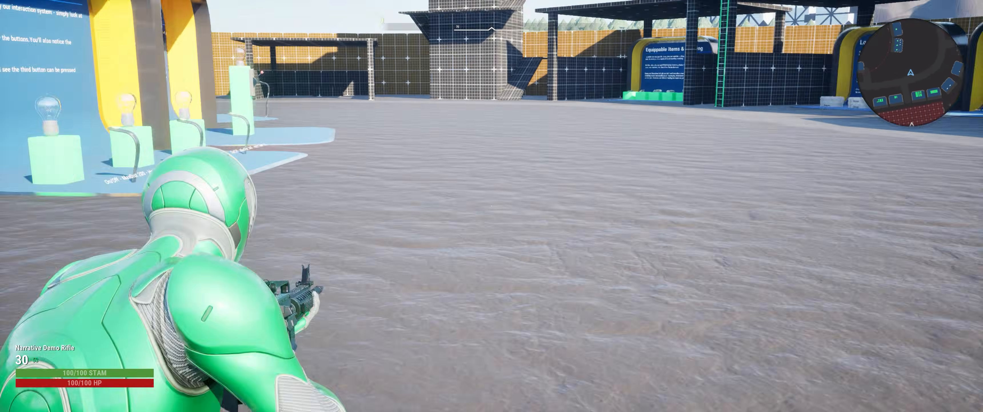
click(491, 206)
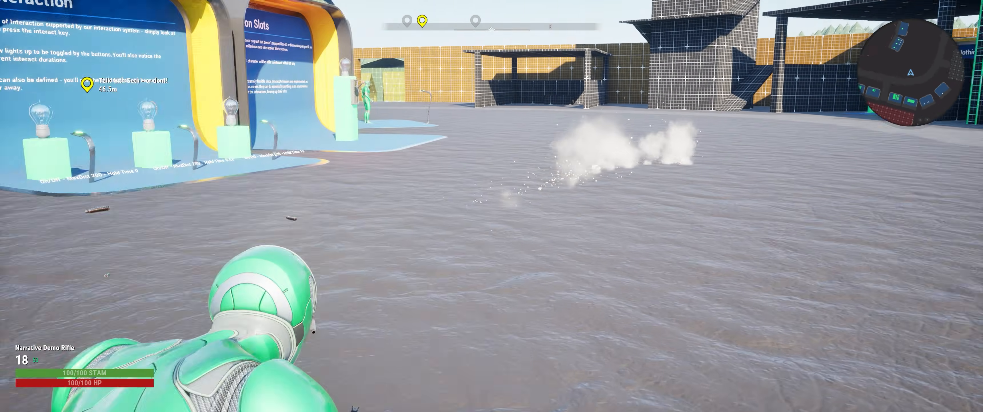
key(w)
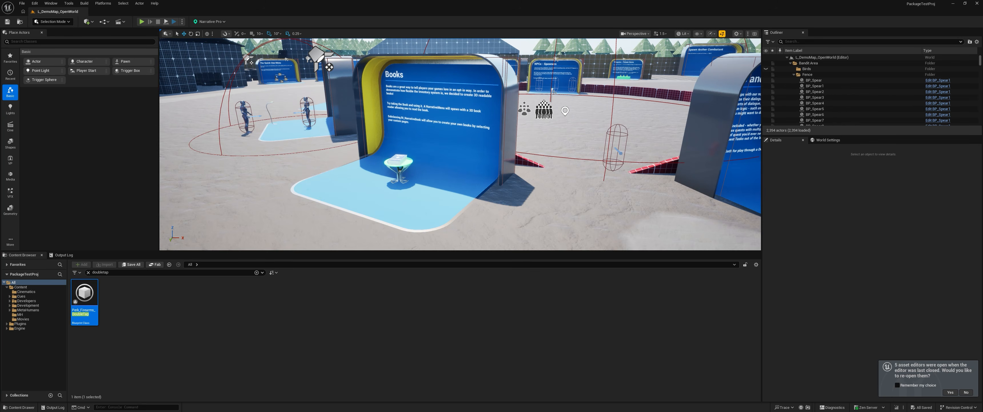
Locate Perk_Firearms_DoubleTap in the Content folder and duplicate it as Perk_Firearms_StoppingPower
key(ctrl+b)
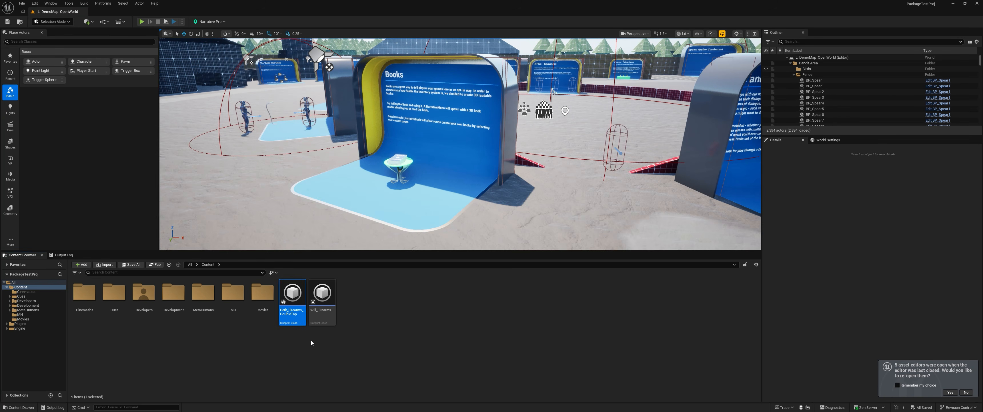
right_click(283, 306)
click(280, 314)
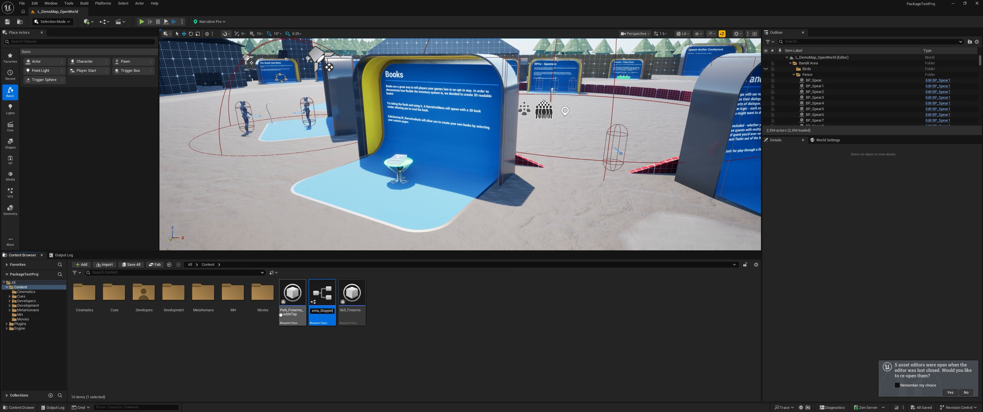
text(wer)
key(Return)
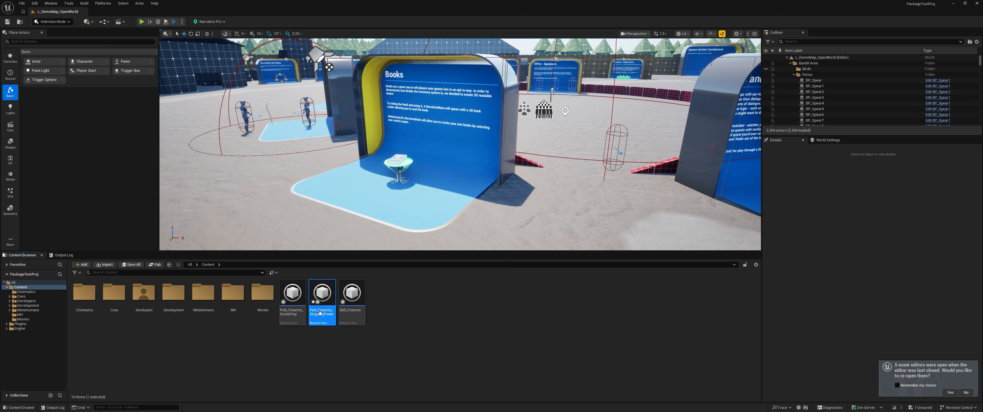
Open the Perk_Firearms_StoppingPower blueprint and set its Perk Display Name to Stopping Power
double_click(320, 313)
double_click(468, 73)
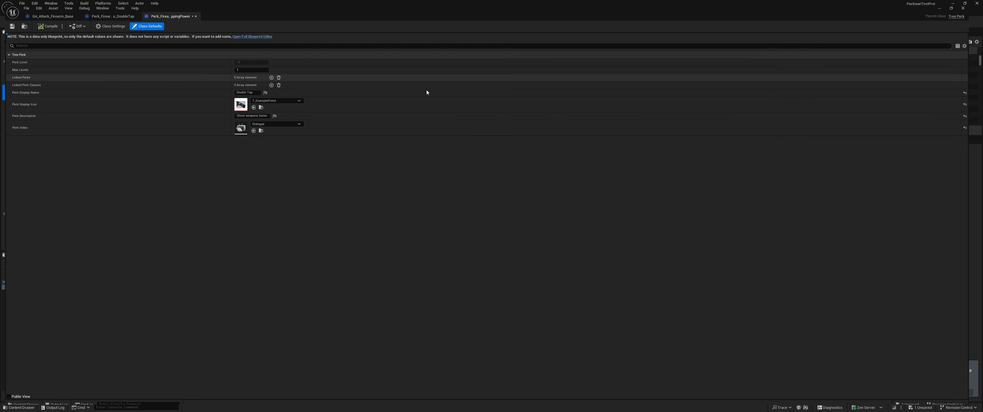
click(254, 89)
text(Stopping Power)
Set the Stopping Power perk's display icon to T_ExampleRifle
click(277, 97)
text(rifle )
text(i)
text(c)
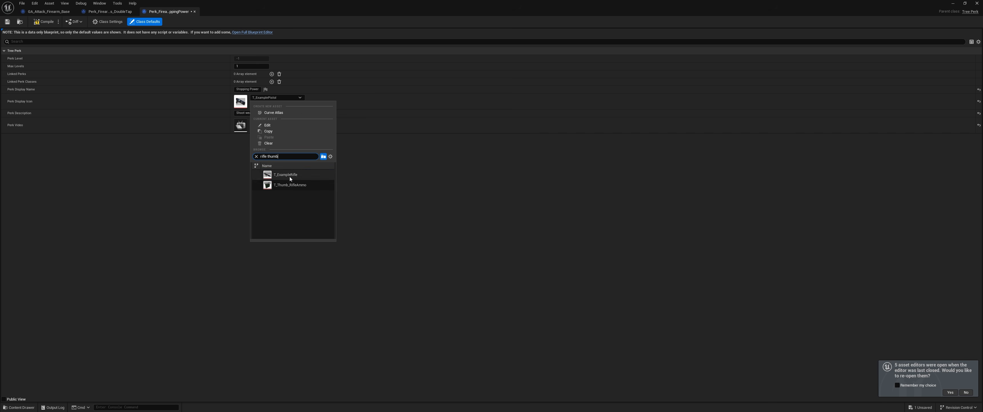
click(290, 177)
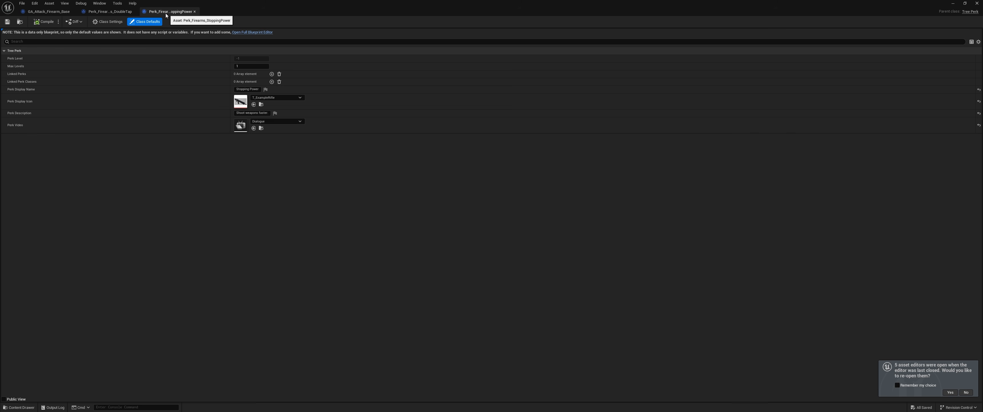
Open Skill_Firearms, add a second Perks entry using Perk_Firearms_StoppingPower, and compile the blueprint
double_click(301, 7)
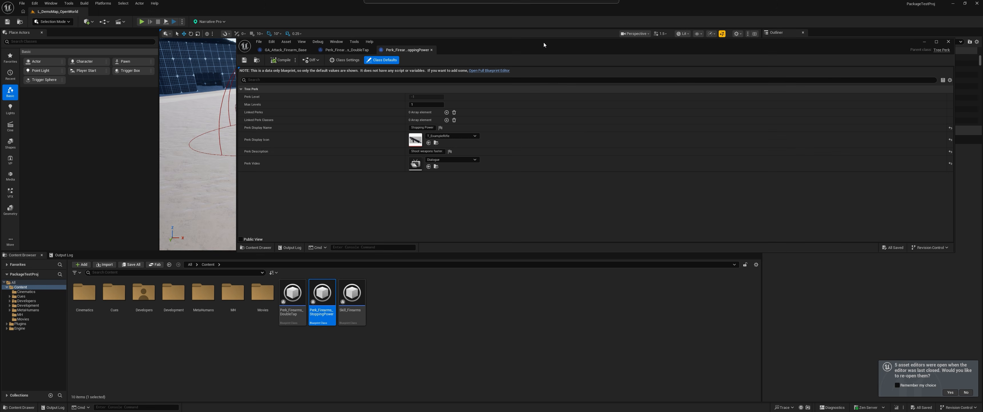
double_click(352, 294)
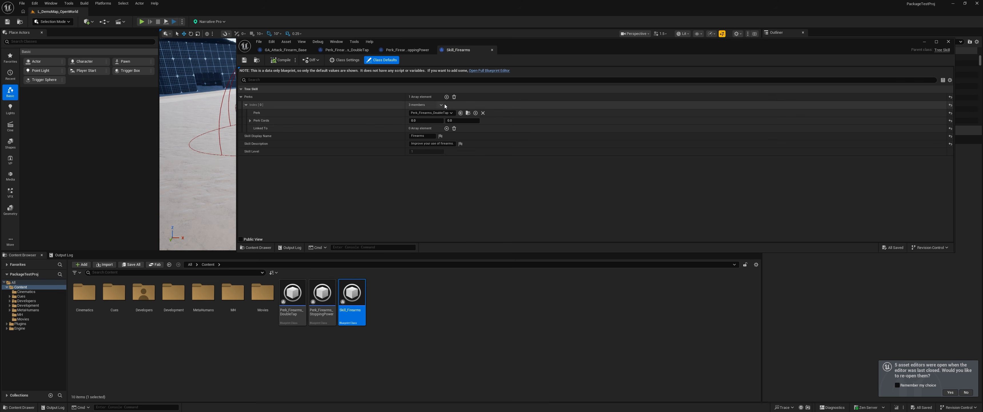
click(447, 96)
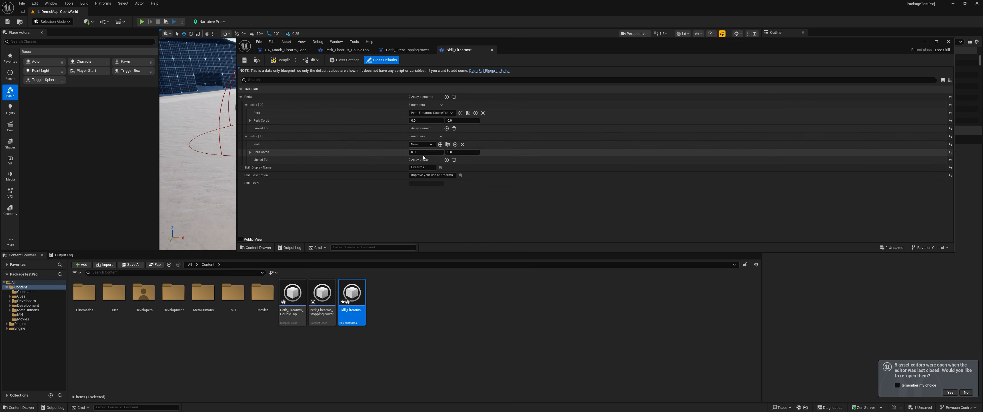
click(422, 145)
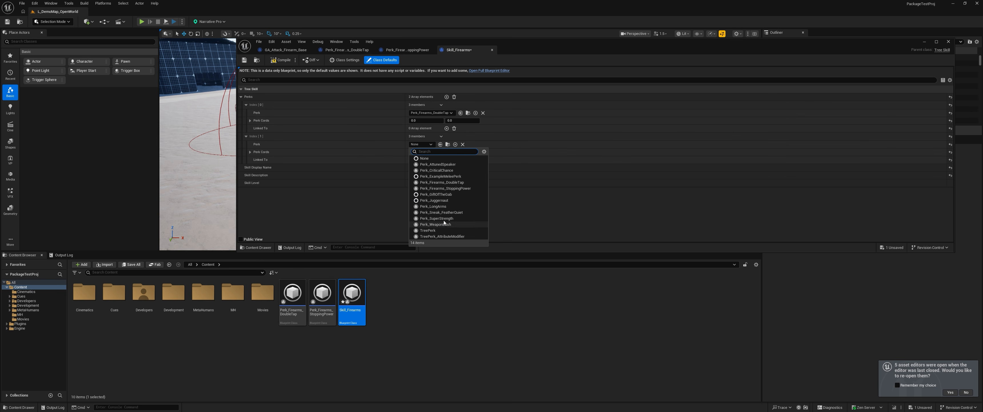
text(stopp)
click(445, 164)
click(281, 62)
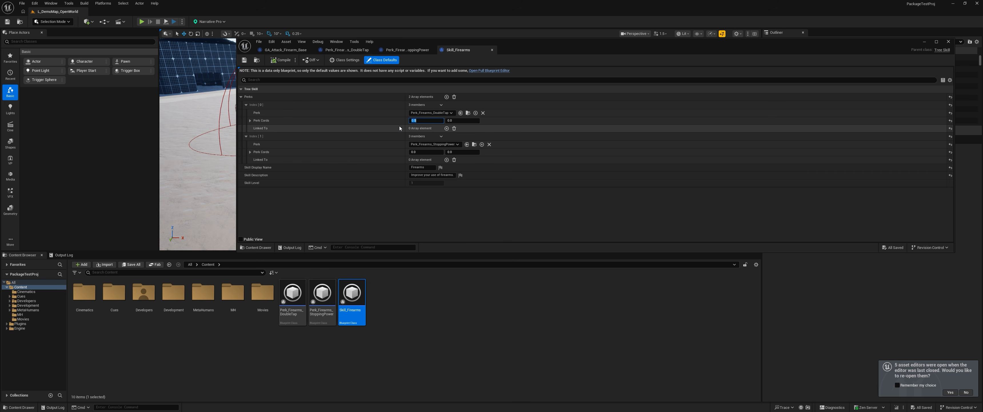
Add a Linked To entry on the Double Tap perk pointing to Perk_Firearms_StoppingPower and save Skill_Firearms
click(447, 128)
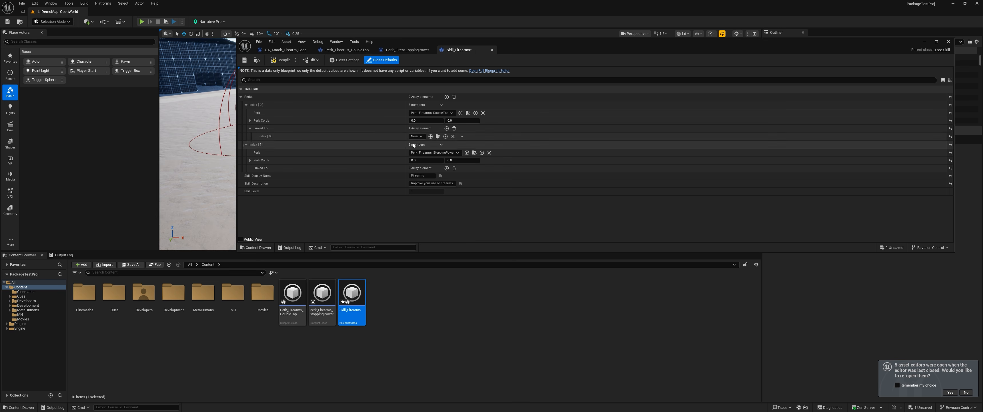
click(417, 136)
text(stopp)
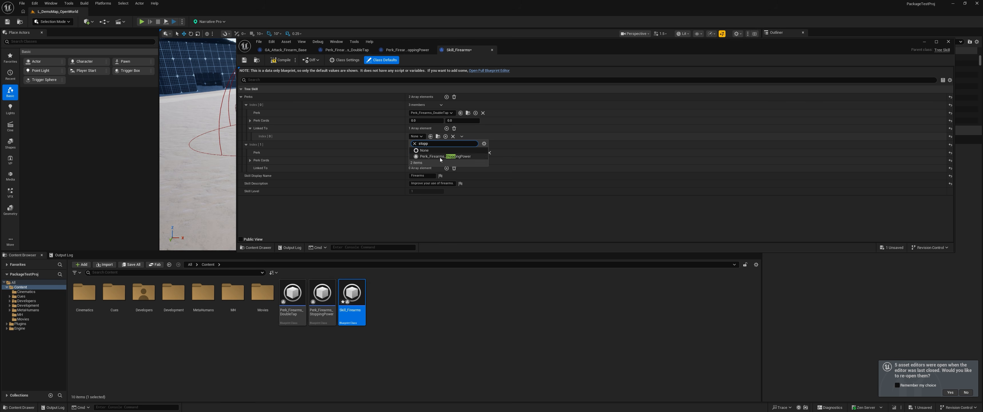
click(444, 157)
key(ctrl+s)
Set the Double Tap perk's X coordinate to 50, adjust Stopping Power's X coordinate, and compile and save Skill_Firearms
click(429, 121)
text(50)
key(Return)
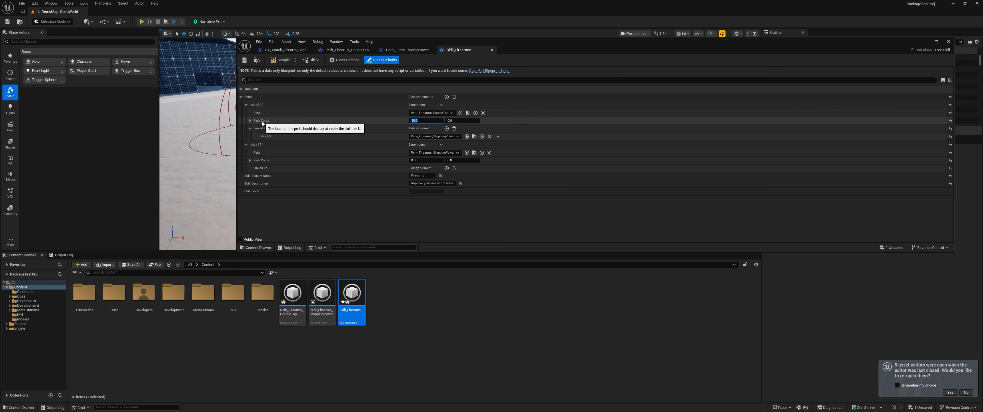
click(433, 161)
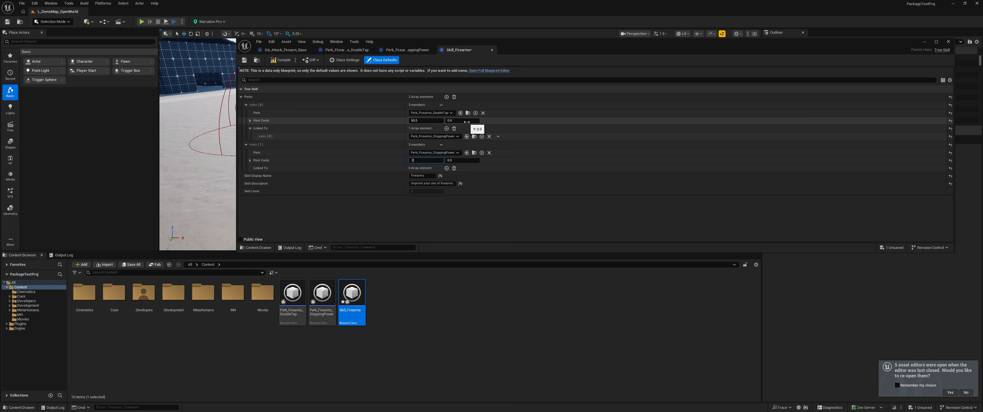
click(370, 240)
click(272, 64)
click(245, 60)
click(925, 42)
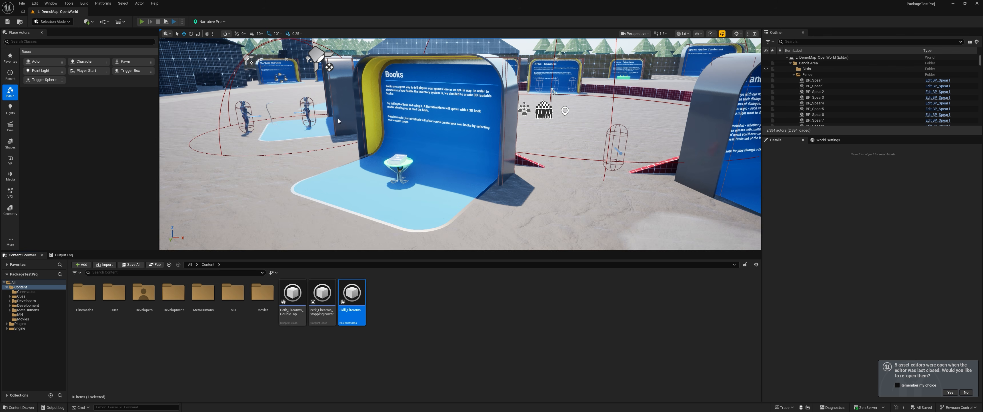
Play the level and inspect the linked Double Tap and Stopping Power perks in the Firearms skill tree
key(alt+p)
key(i)
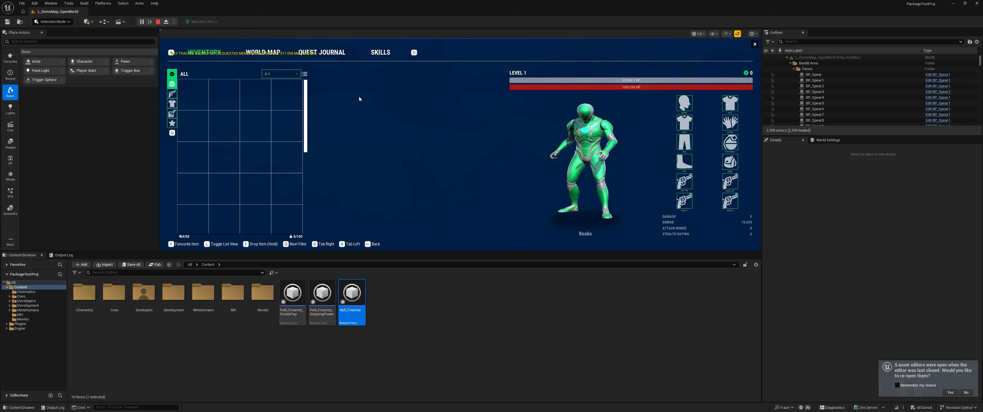
click(381, 53)
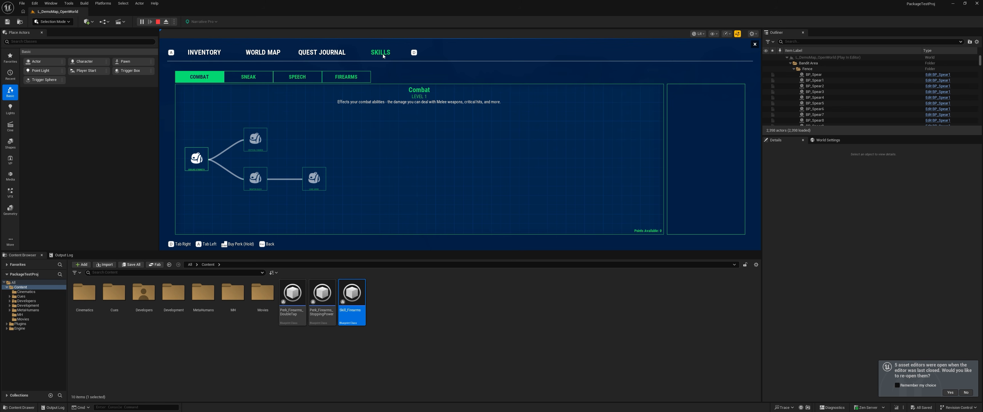
click(331, 80)
click(203, 166)
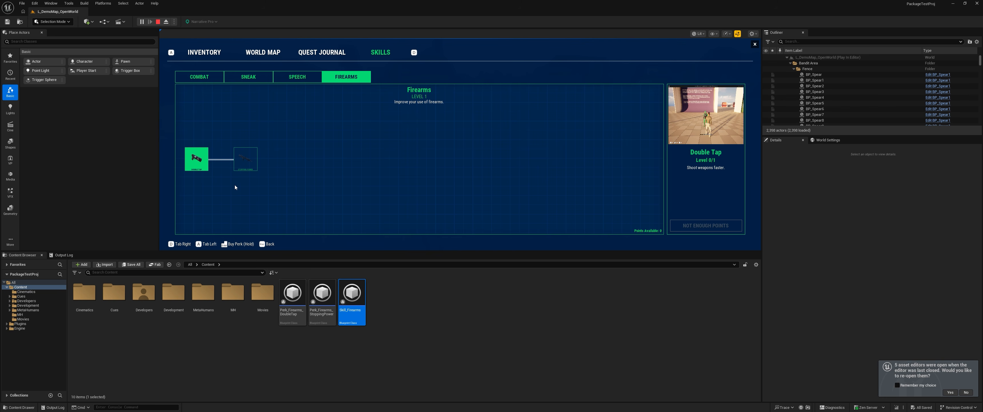
click(246, 157)
Compare the Firearms, Speech and Combat skill trees, inspect the Speech tree's Attuned Speaker perk, and end the play session
key(a)
key(a)
key(a)
click(357, 81)
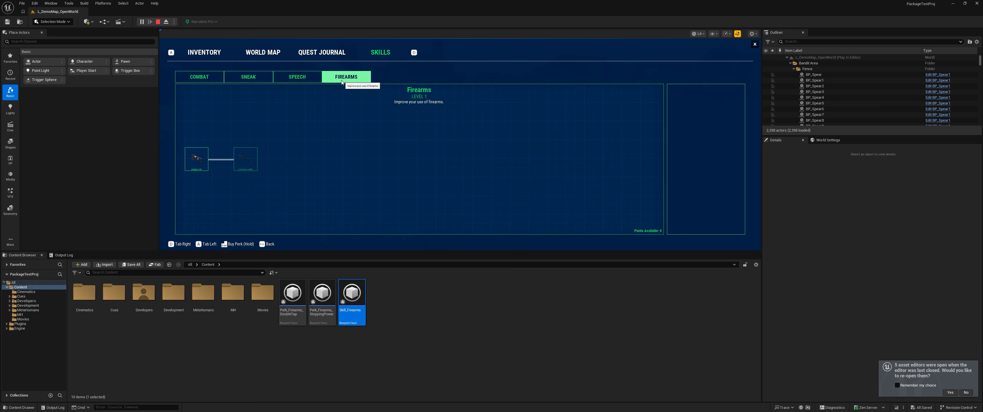
click(299, 78)
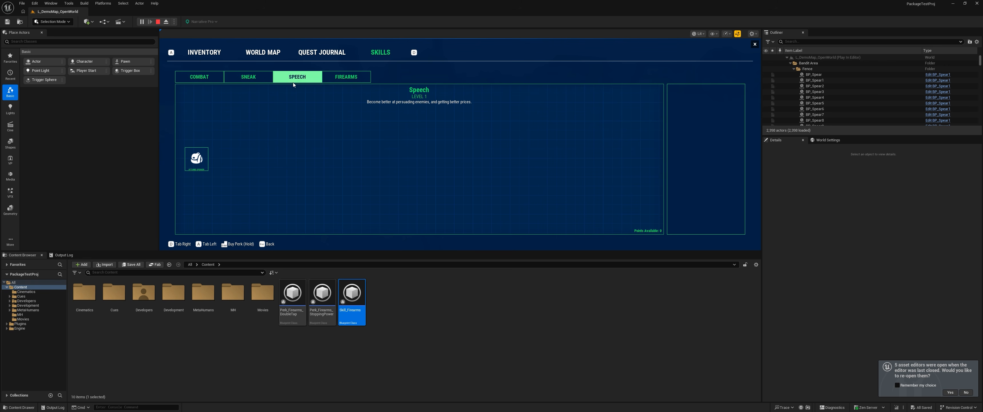
click(203, 81)
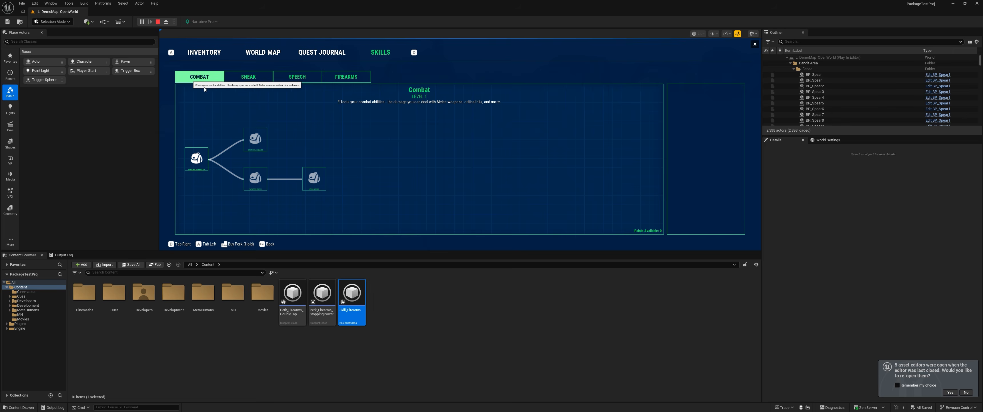
click(297, 78)
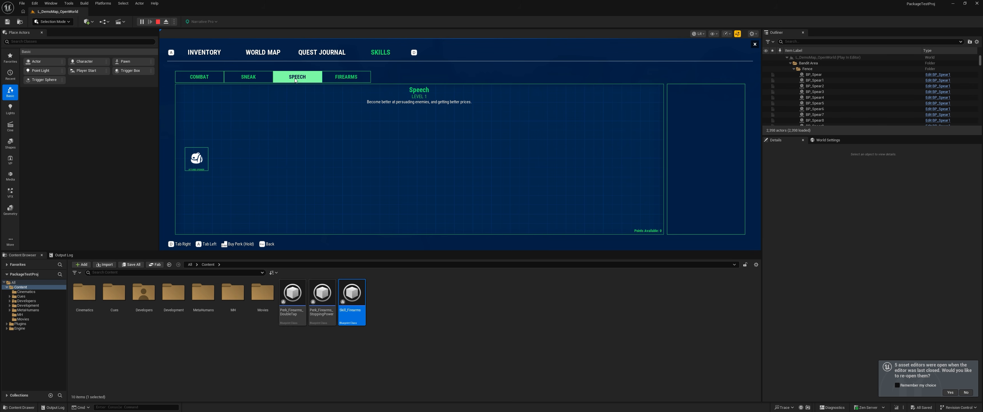
click(198, 160)
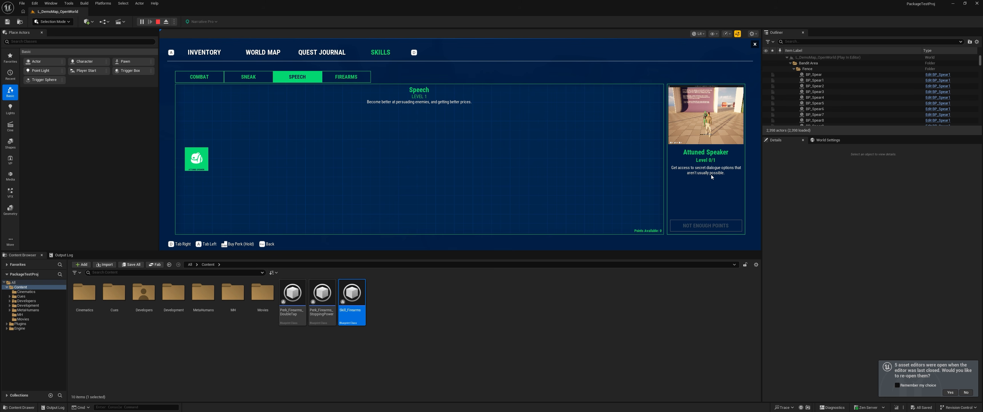
key(Escape)
Select Seth's NPC spawner by the Quests and Dialogue board and open the DBP_Seth dialogue from the NPC_Seth definition
right_drag(444, 150, 541, 124)
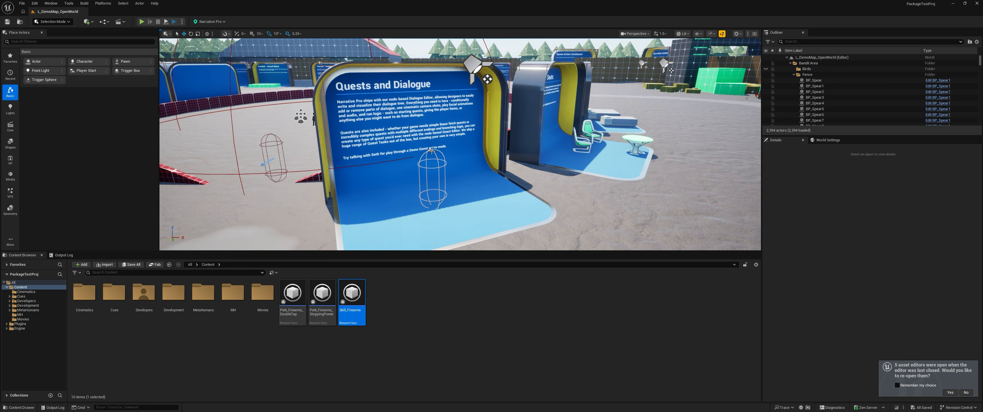
click(431, 153)
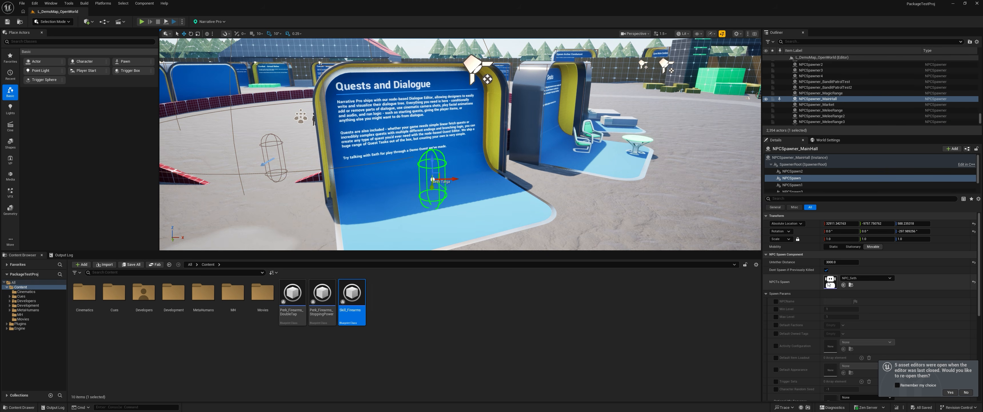
double_click(828, 282)
click(565, 158)
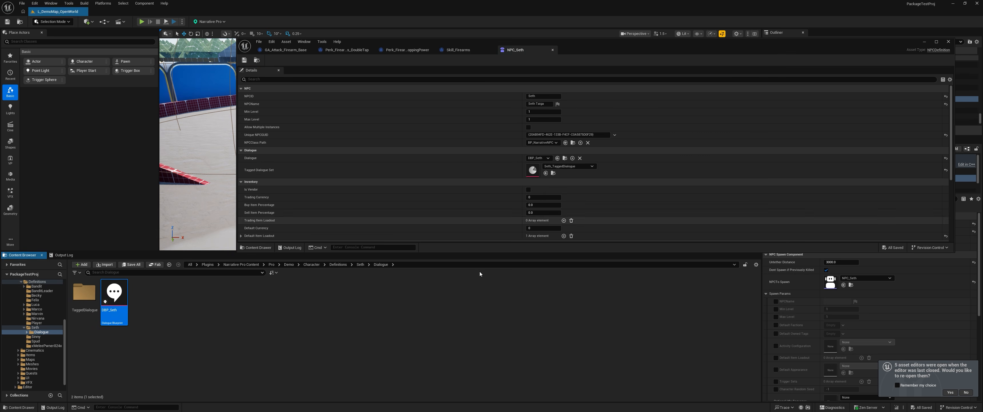
double_click(114, 296)
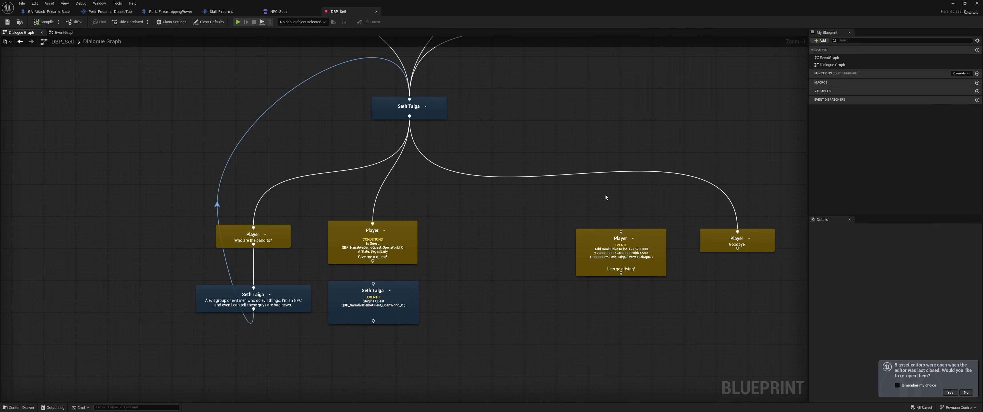
Review the Has Perk node in the GA_Attack_Firearm_Base event graph, returning to the DBP_Seth dialogue
click(45, 11)
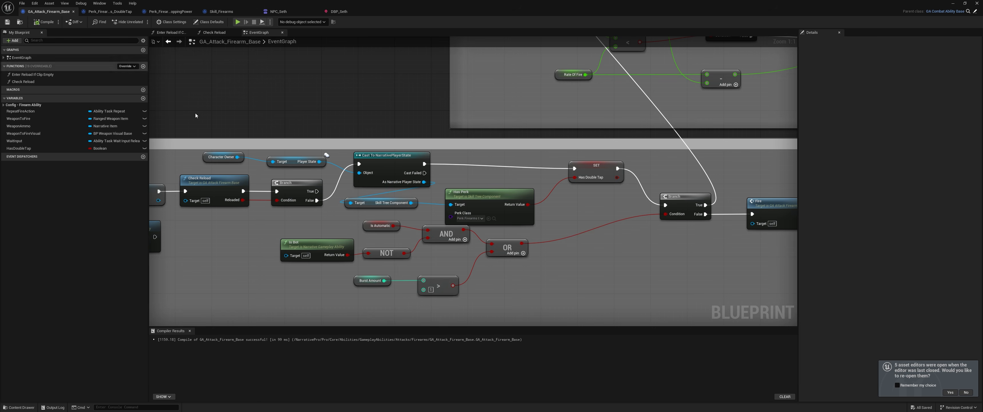
click(477, 196)
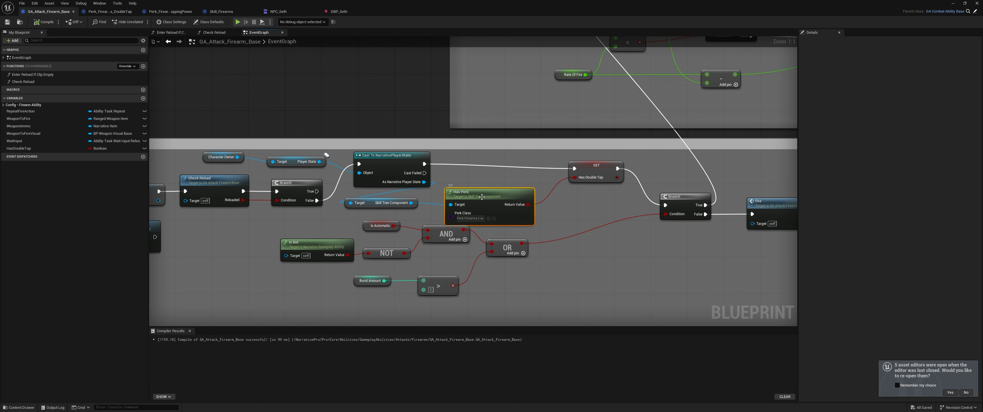
click(332, 12)
Add a player reply node linked from the upper Seth Taiga node, with the text SECRET OPTION
drag(387, 93, 473, 196)
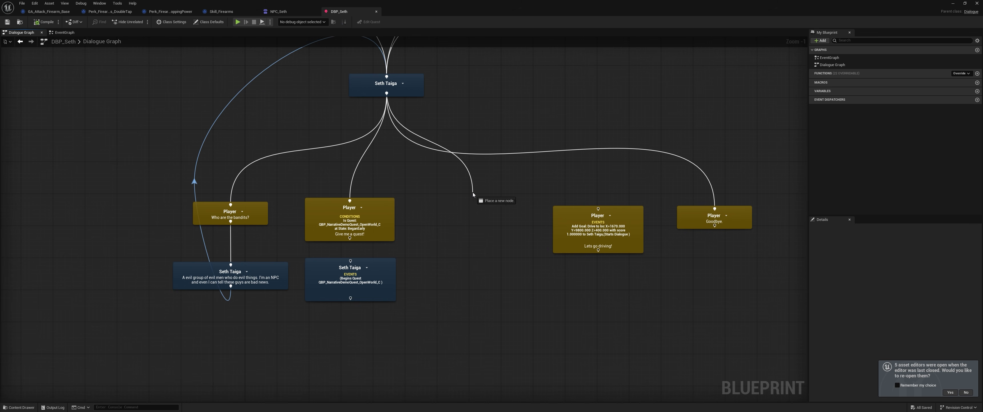
click(481, 213)
drag(474, 223, 470, 223)
click(905, 284)
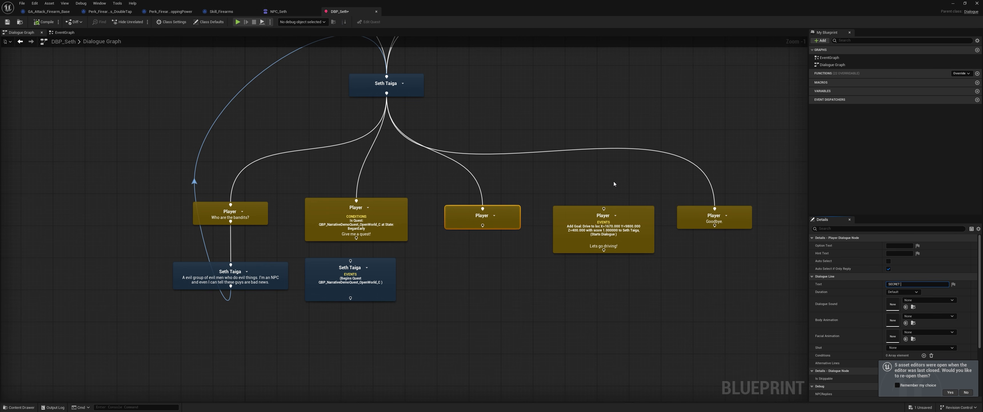
Add a Has Perk condition checking Perk_AttunedSpeaker to the SECRET OPTION reply and save the DBP_Seth dialogue
scroll(859, 311, down, 3)
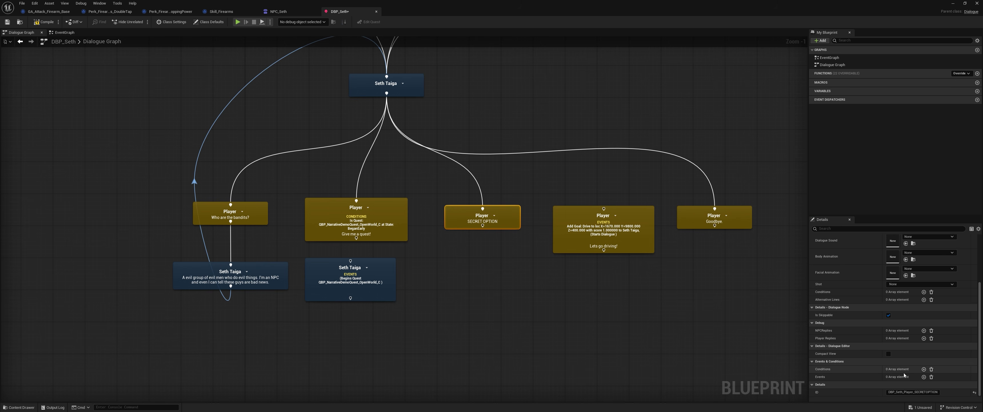
click(924, 368)
click(916, 377)
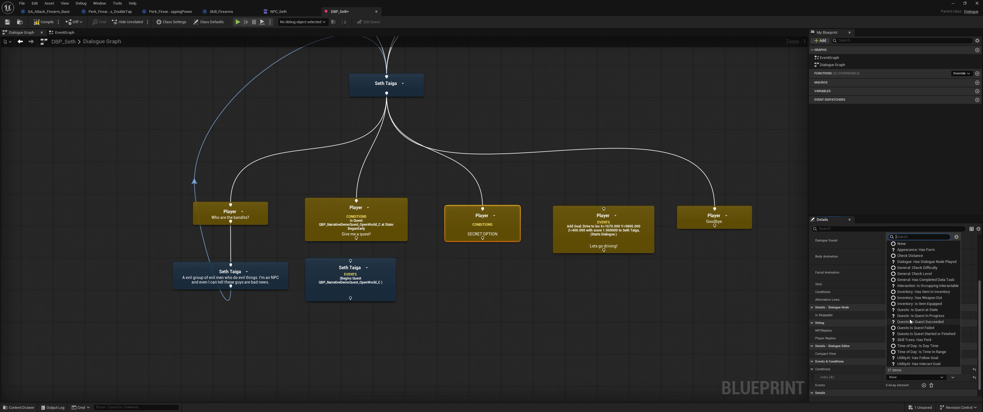
click(915, 339)
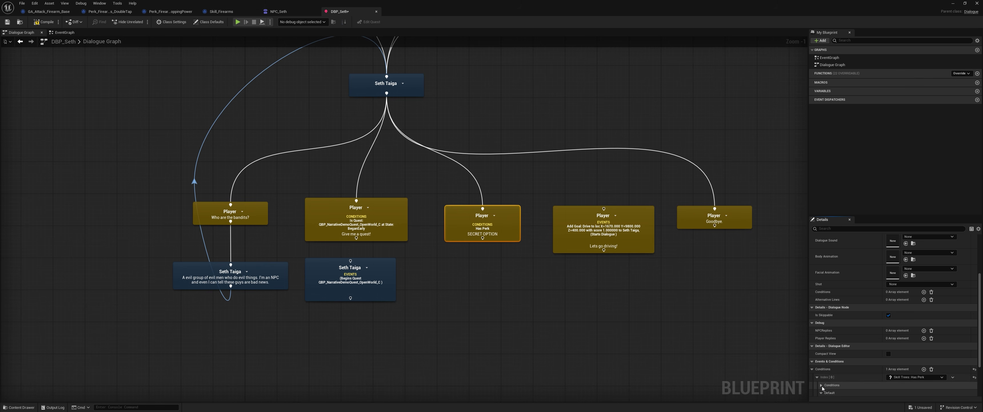
scroll(857, 367, down, 3)
click(893, 354)
text(at)
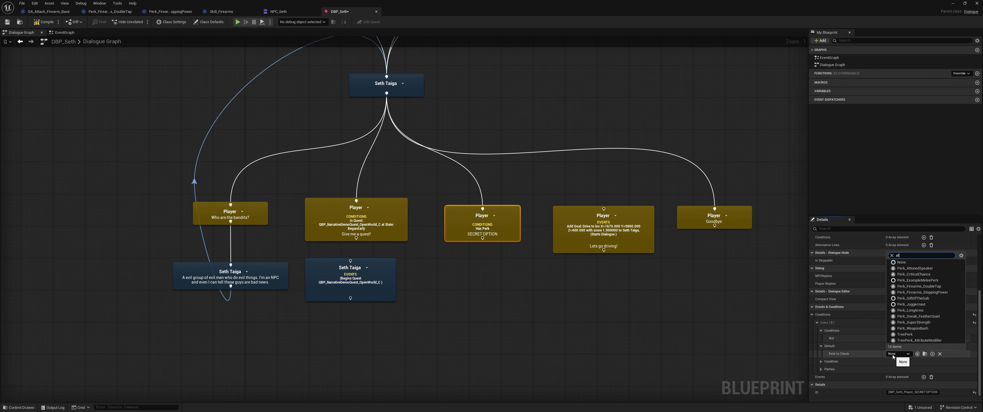
text(t)
click(913, 373)
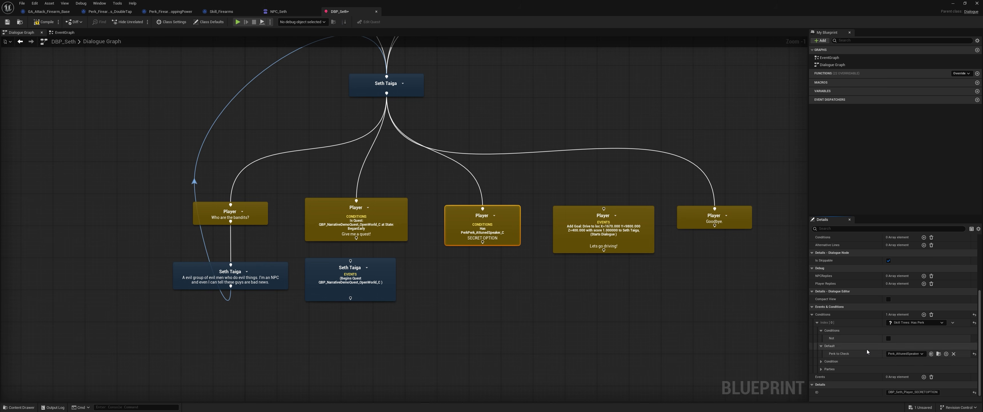
click(7, 23)
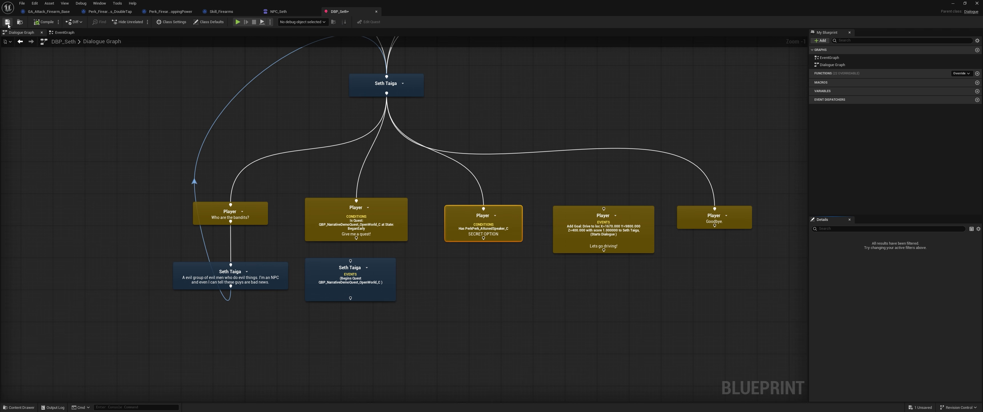
click(953, 3)
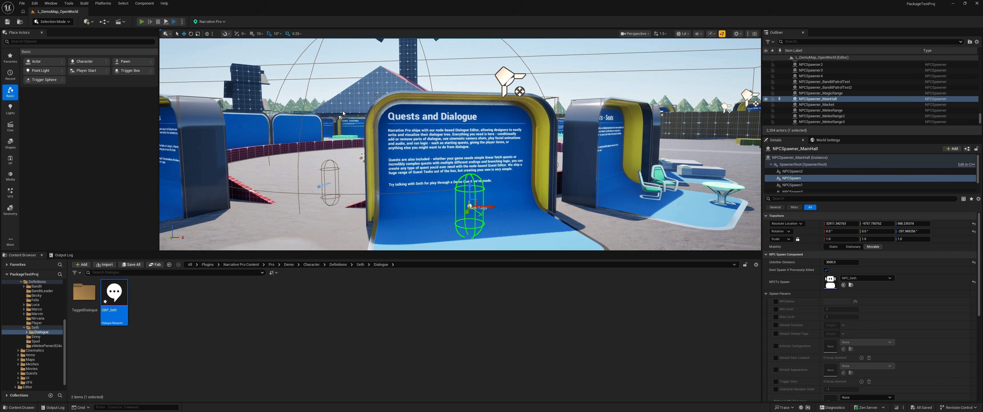
Play the level, talk to Seth to check the available dialogue replies, and exit the conversation
key(alt+p)
key(w)
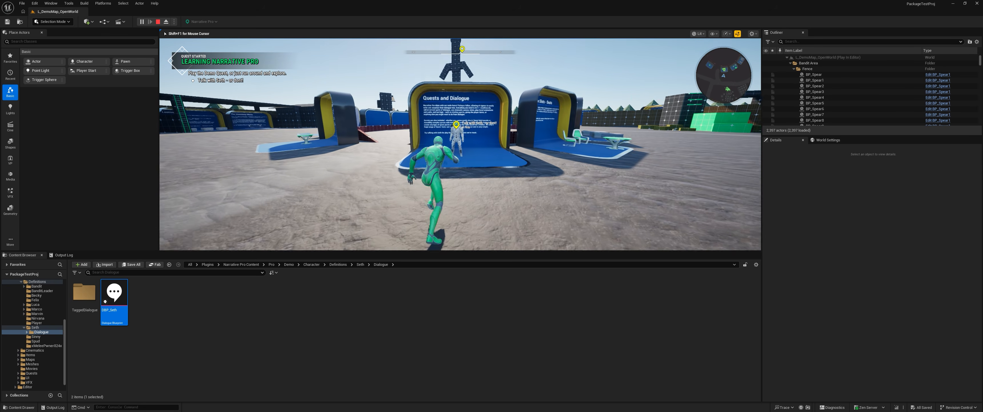
key(e)
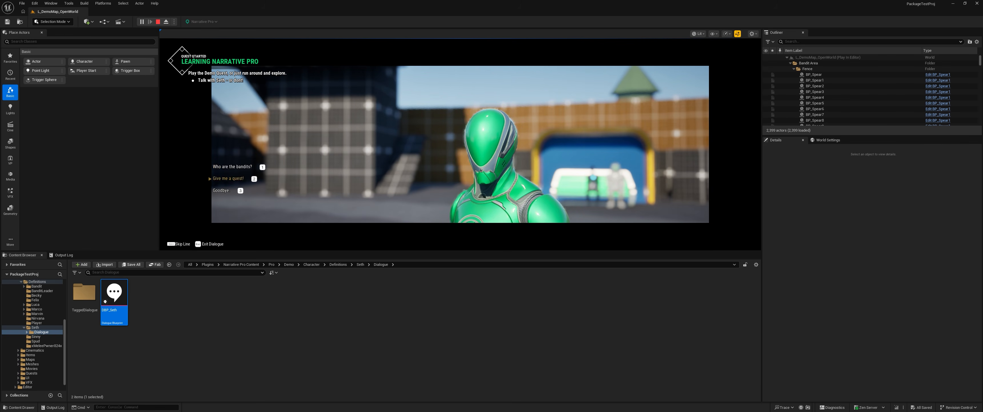
key(Escape)
Rerun the last console command to grant skill points and buy the Attuned Speaker perk in the Speech skill tree
key(i)
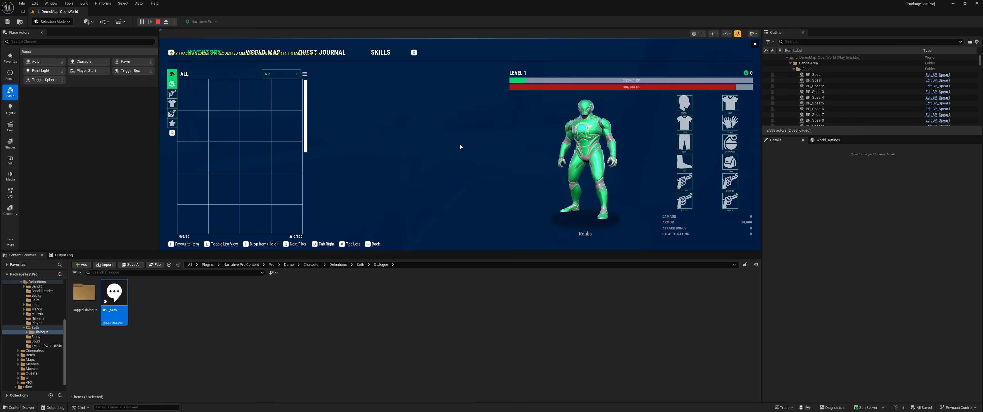
click(388, 57)
click(294, 83)
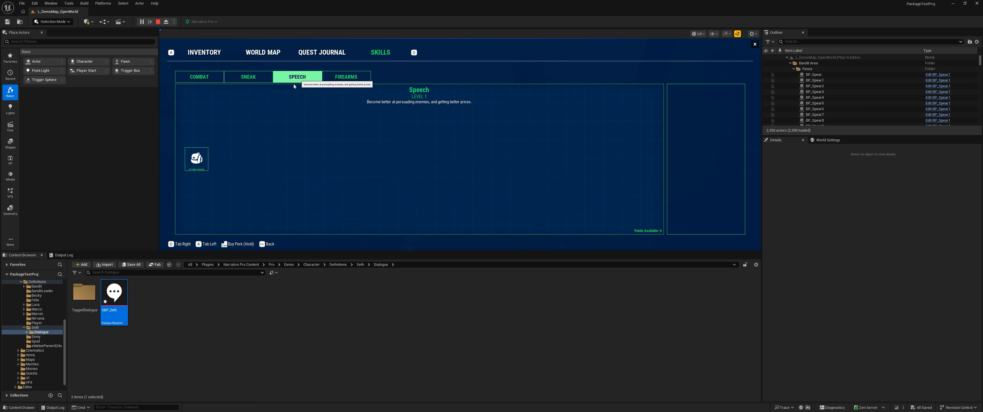
key(grave)
key(Up)
key(Return)
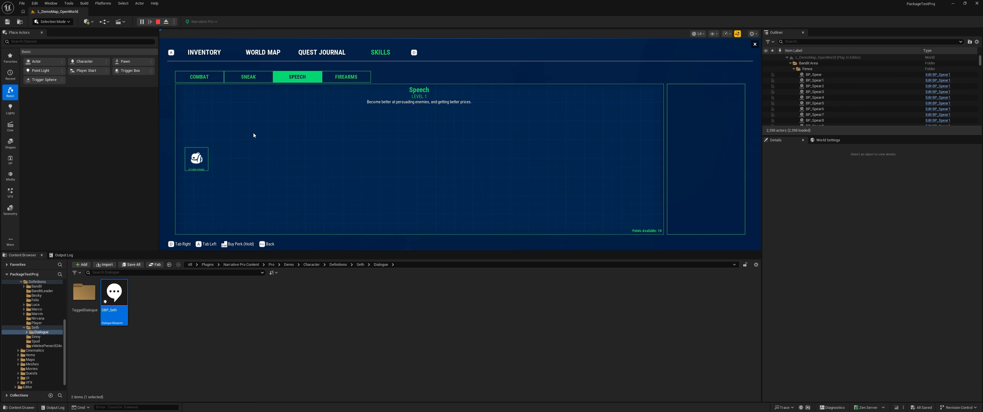
click(203, 157)
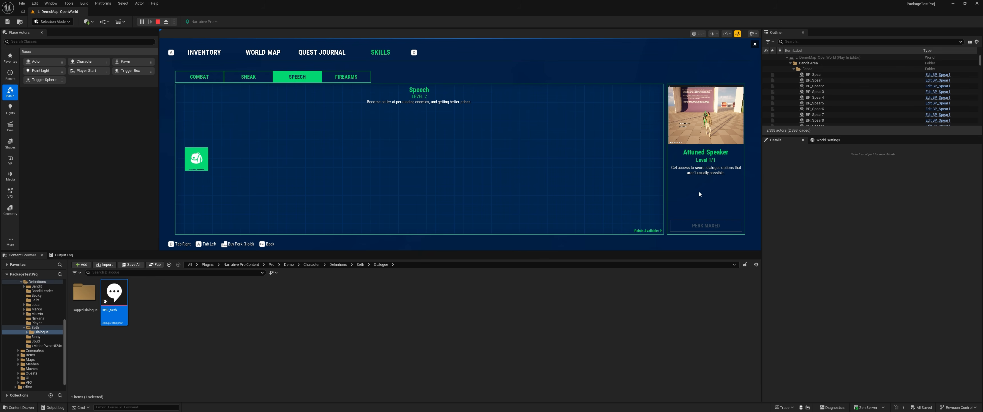
click(756, 45)
Talk to Seth again, skip his line and check the dialogue replies for SECRET OPTION
key(e)
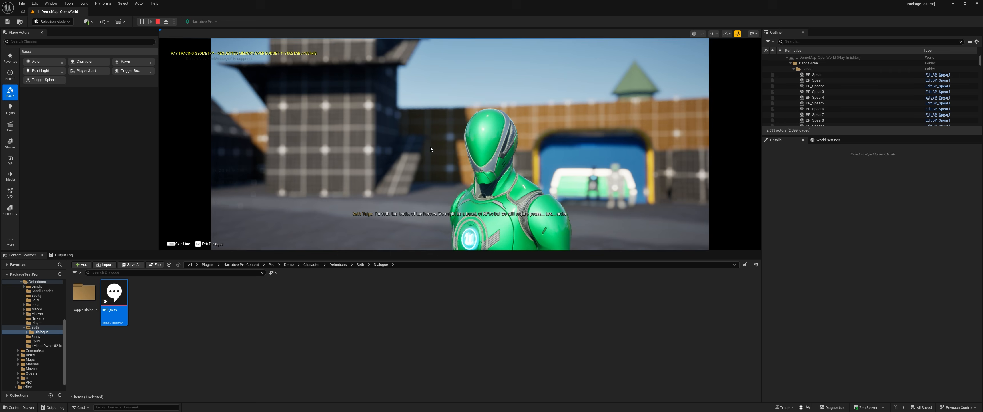
key(space)
click(227, 185)
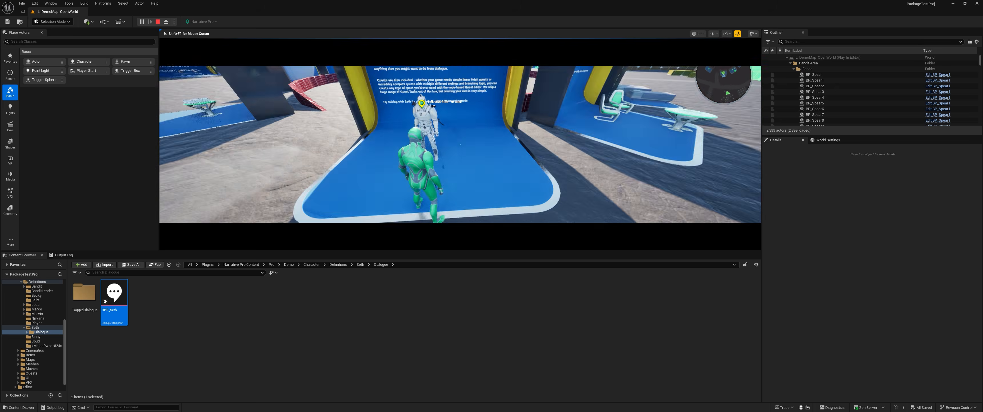
Run to the NPC seated on the bench, ask for XP in the dialogue, and exit the conversation
key(w)
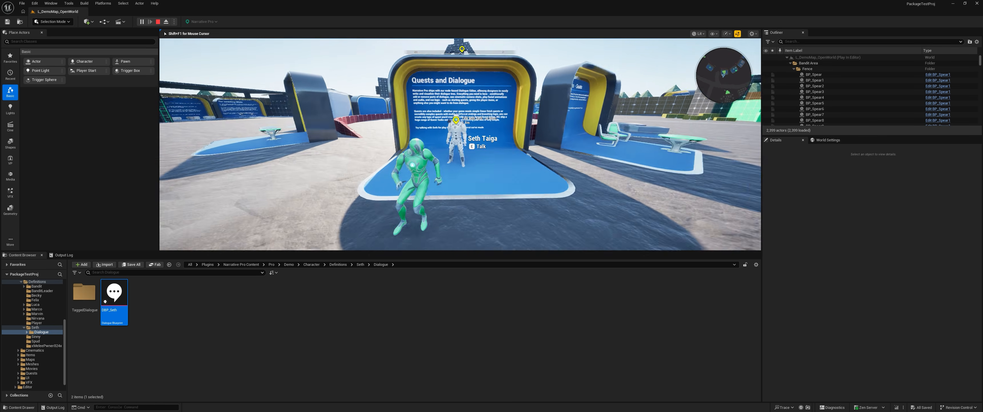
key(w)
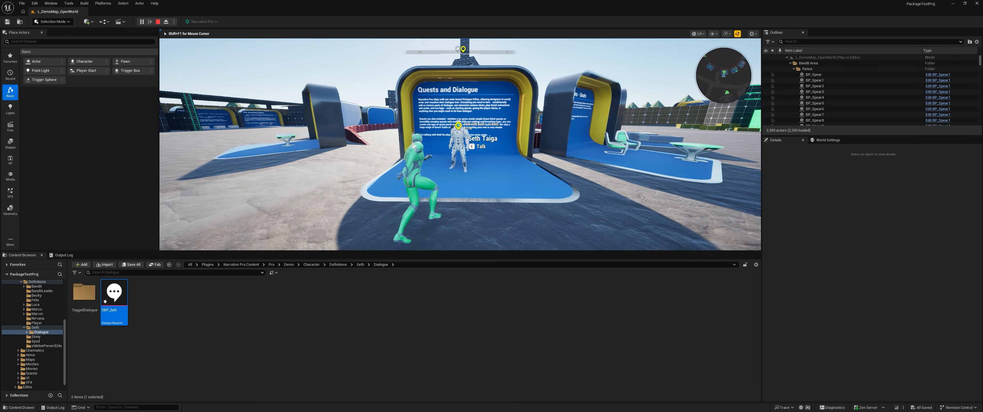
key(w)
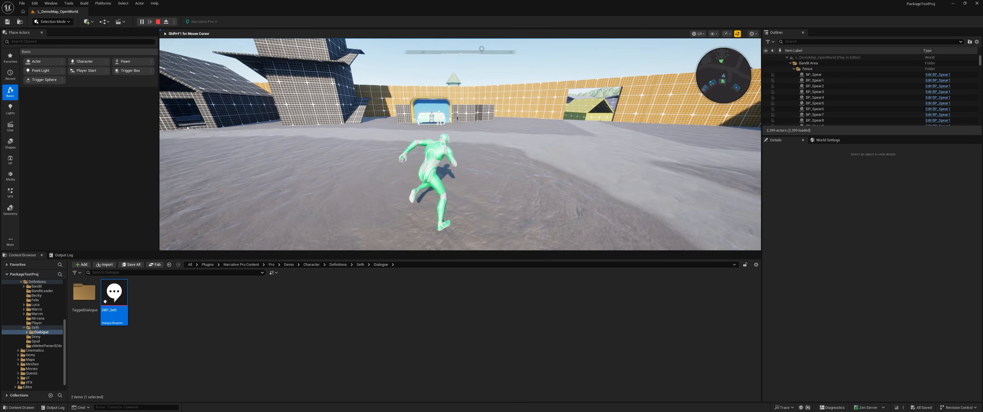
key(space)
key(w)
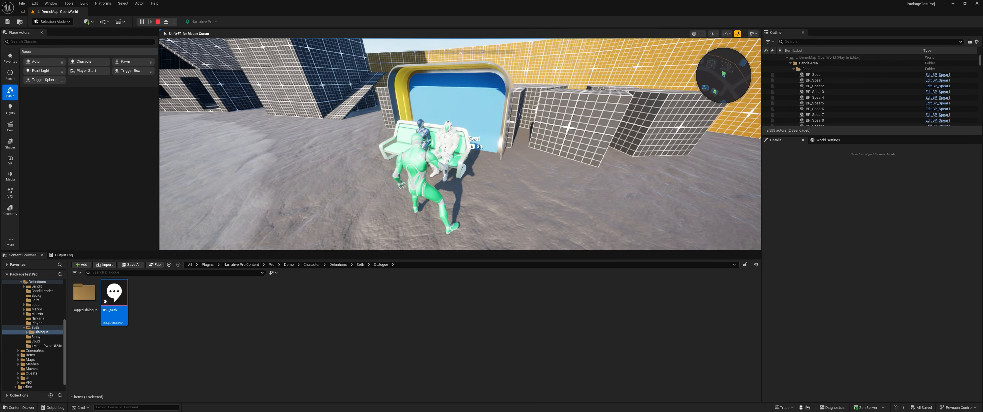
key(e)
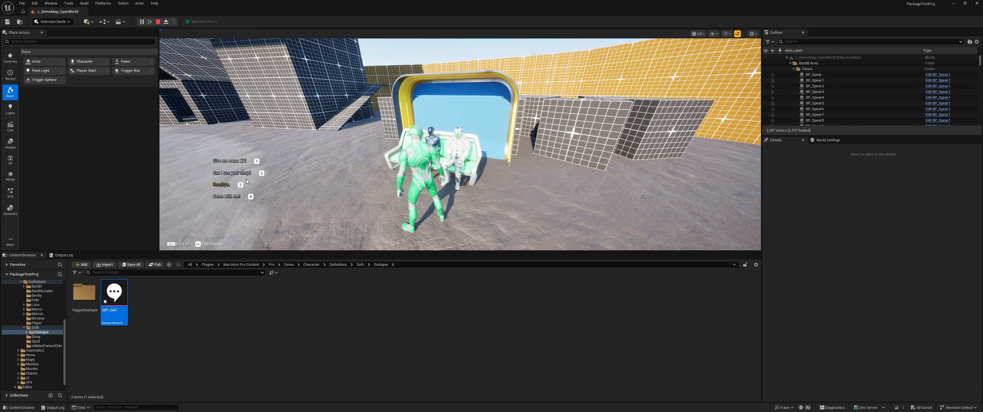
click(230, 163)
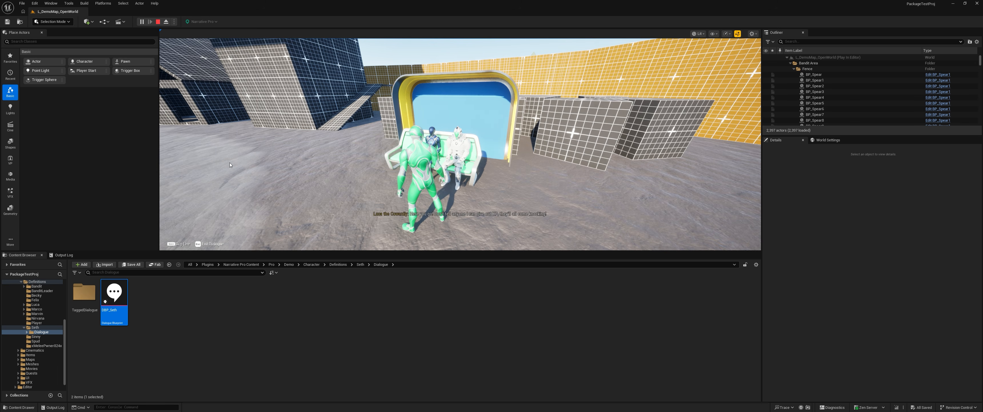
click(231, 162)
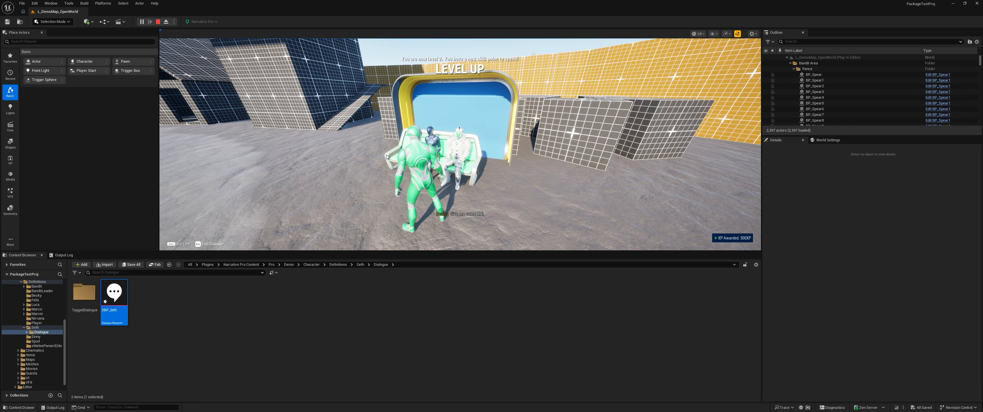
click(210, 244)
Check the player's level and available skill points in the game's Skills screen, and end the play session
key(i)
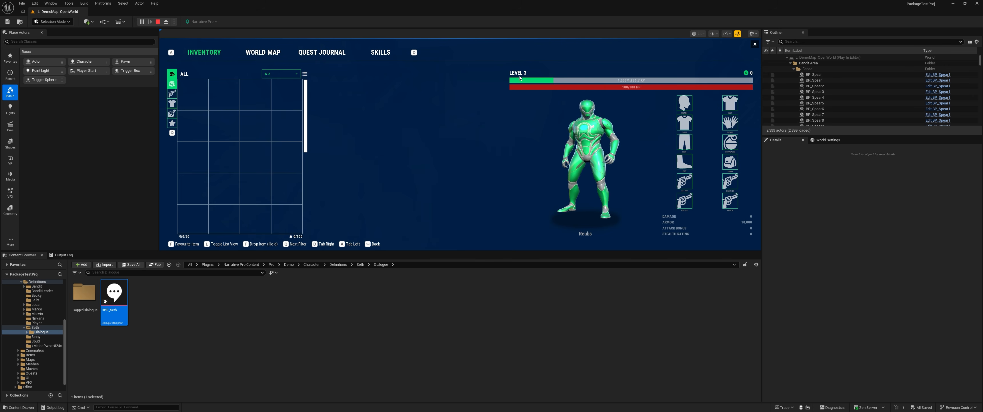
click(380, 52)
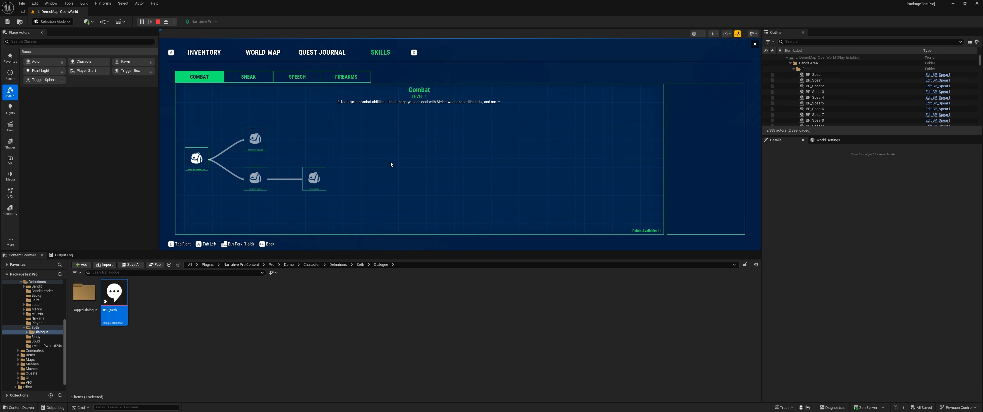
key(Escape)
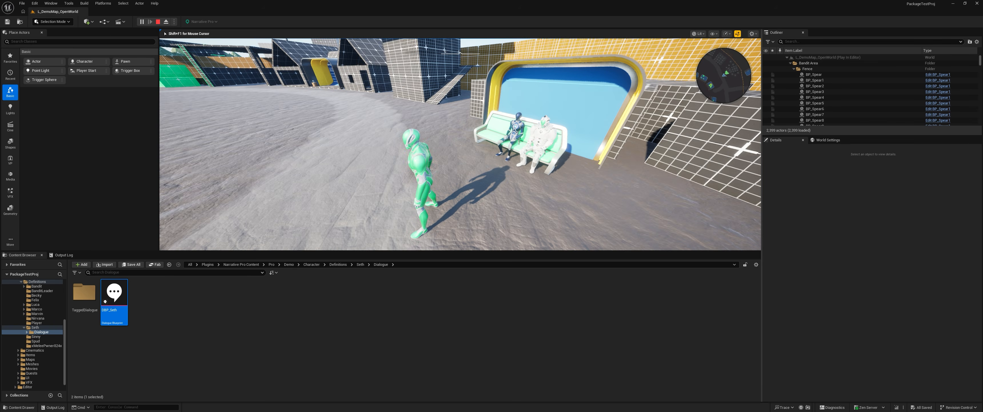
key(Escape)
Search all content for playerchar and open the BP_NarrativePlayerCharacter blueprint
scroll(33, 311, up, 5)
click(30, 287)
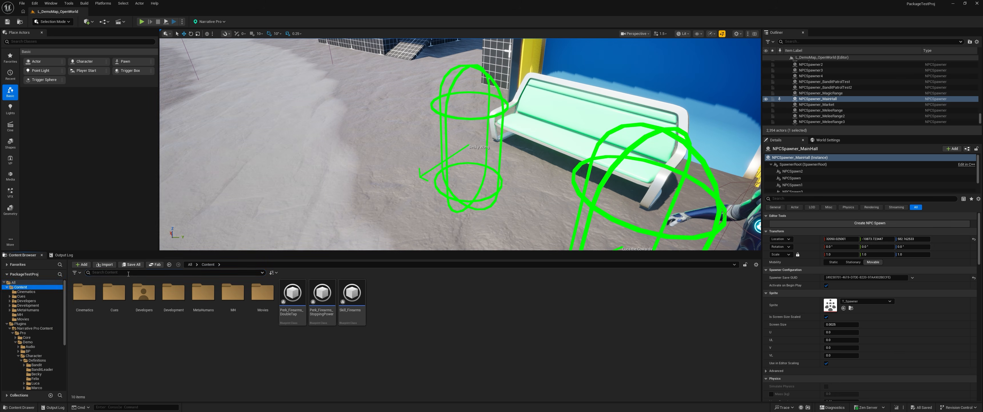
text(playerchar)
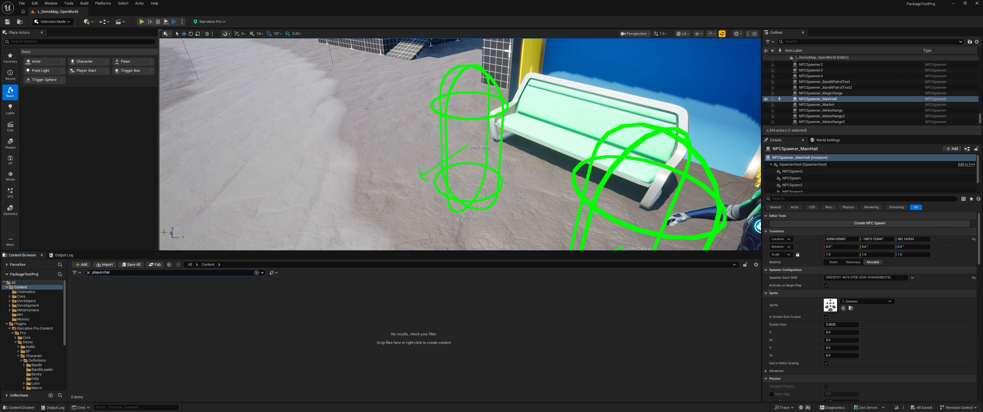
click(35, 282)
double_click(80, 312)
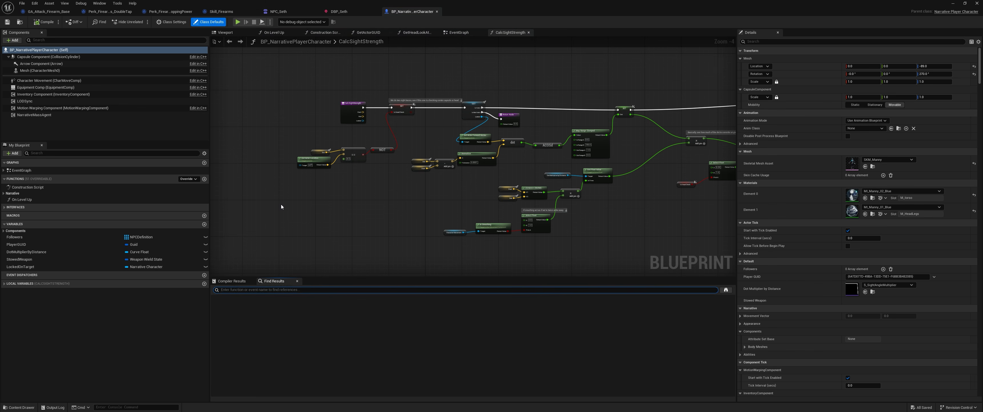
Search the blueprint for "level" and go to the Listen for Level Change event
text(level)
key(Return)
double_click(245, 315)
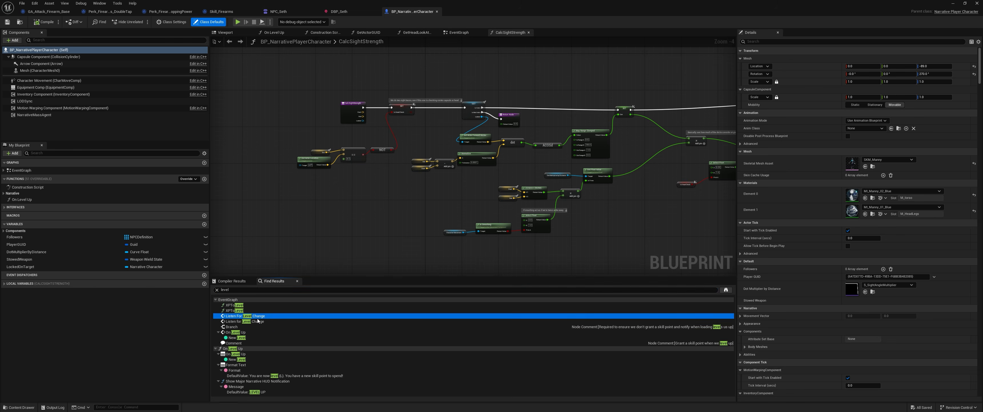
Examine the Event Graph logic that grants a skill point on level up, through to its final nodes
scroll(422, 146, down, 2)
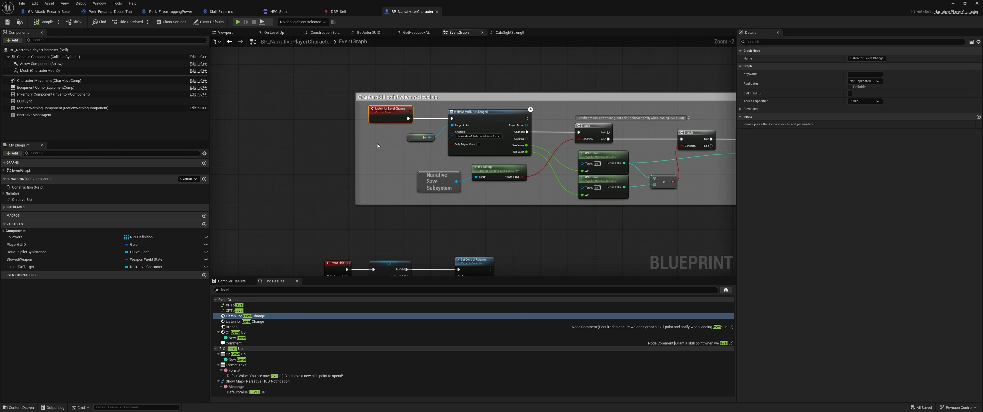
right_drag(435, 184, 308, 183)
click(586, 94)
scroll(344, 146, up, 2)
right_drag(333, 166, 355, 155)
scroll(355, 155, down, 2)
drag(256, 96, 495, 146)
click(546, 147)
click(664, 132)
right_drag(664, 131, 376, 169)
Open the On Level Up function and examine its nodes through to Give Skill Points
double_click(505, 140)
scroll(527, 156, up, 2)
drag(280, 169, 536, 131)
scroll(536, 131, up, 1)
click(536, 130)
Try adding another Give Skill Points node from the Skill Tree Component reference
drag(451, 136, 471, 186)
text(give skill)
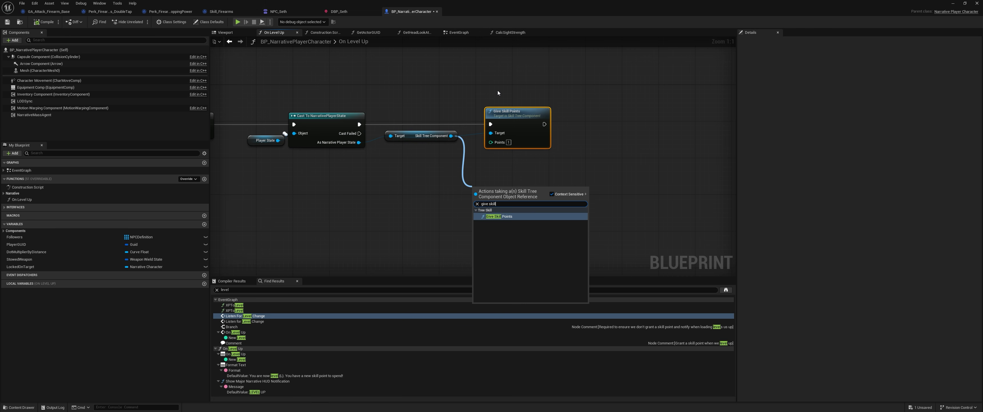
key(Return)
drag(498, 197, 529, 183)
key(Delete)
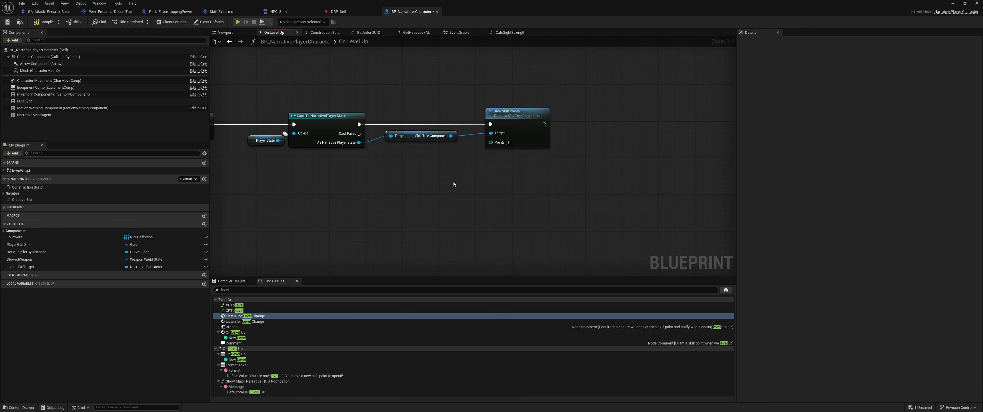
scroll(453, 182, down, 2)
right_drag(441, 179, 642, 168)
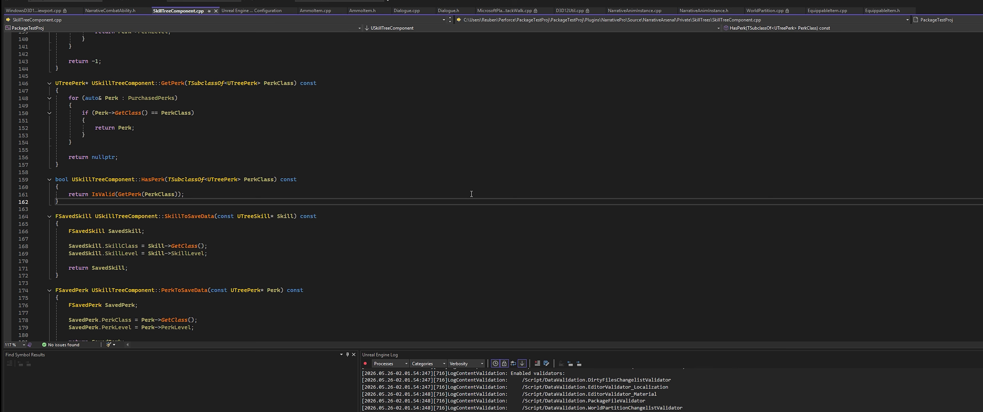
Switch to Visual Studio and look through SkillTreeComponent.cpp from HasPerk back to BuyPerk
click(471, 193)
scroll(500, 169, up, 20)
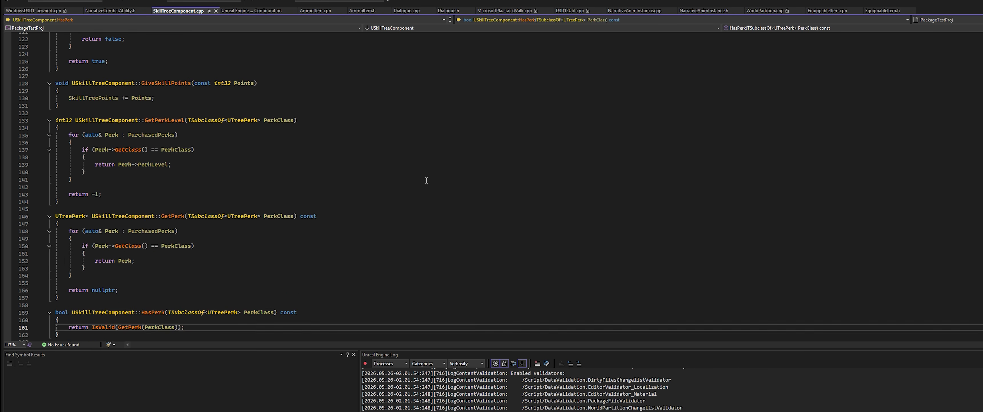
scroll(235, 96, up, 5)
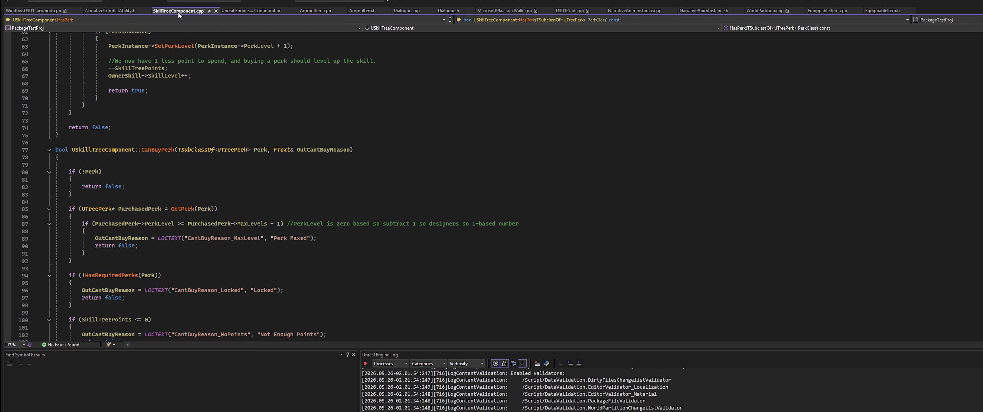
scroll(379, 147, up, 8)
Open the matching header, look at the FSavedPerk struct, and return to SkillTreeComponent.cpp
right_click(405, 162)
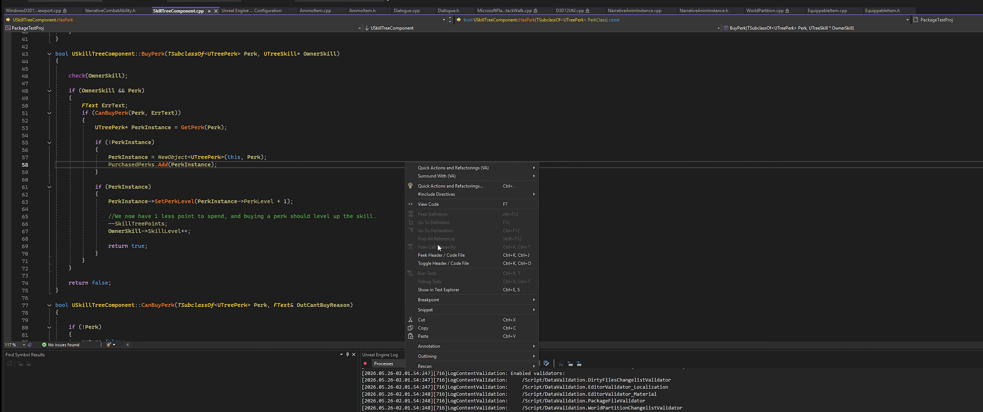
click(440, 263)
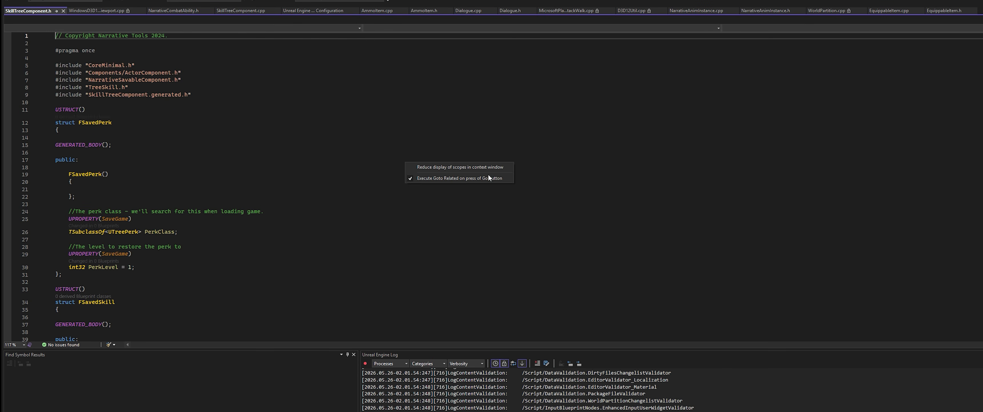
click(542, 110)
scroll(384, 122, down, 3)
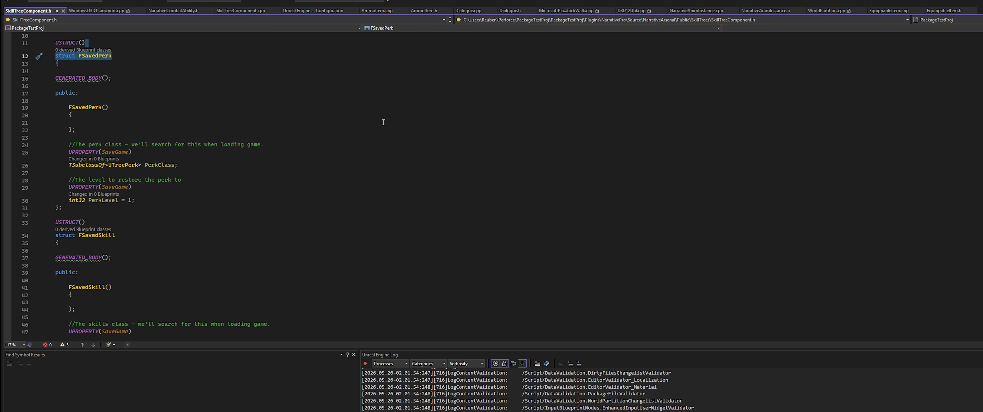
right_click(383, 122)
click(446, 222)
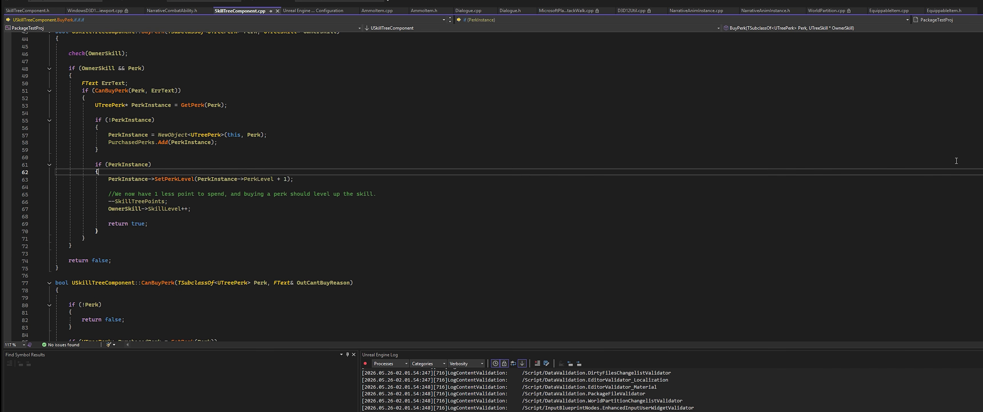
Examine the save functions at the end of SkillTreeComponent.cpp and go back to the start of the file
scroll(493, 187, down, 20)
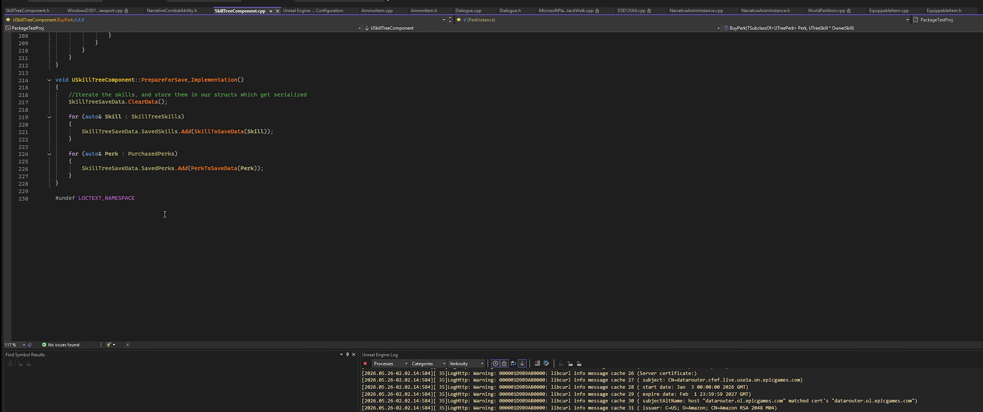
scroll(135, 218, up, 5)
drag(152, 310, 70, 139)
scroll(76, 122, up, 19)
scroll(73, 153, up, 20)
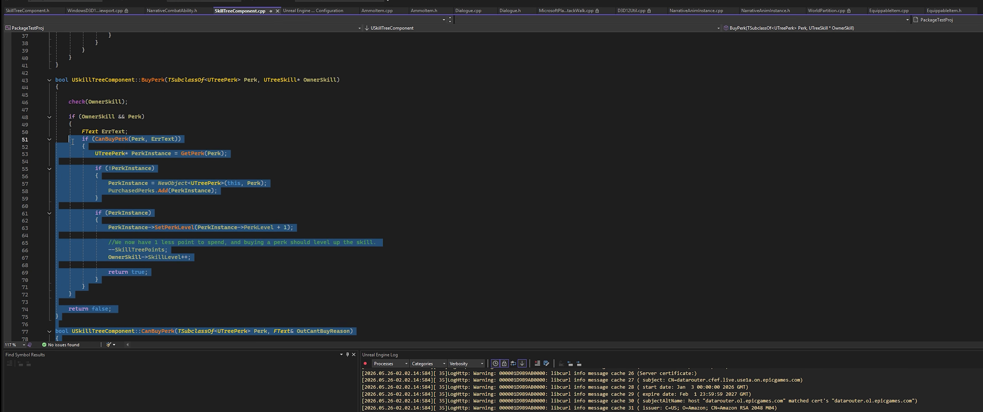
click(221, 200)
scroll(265, 136, up, 12)
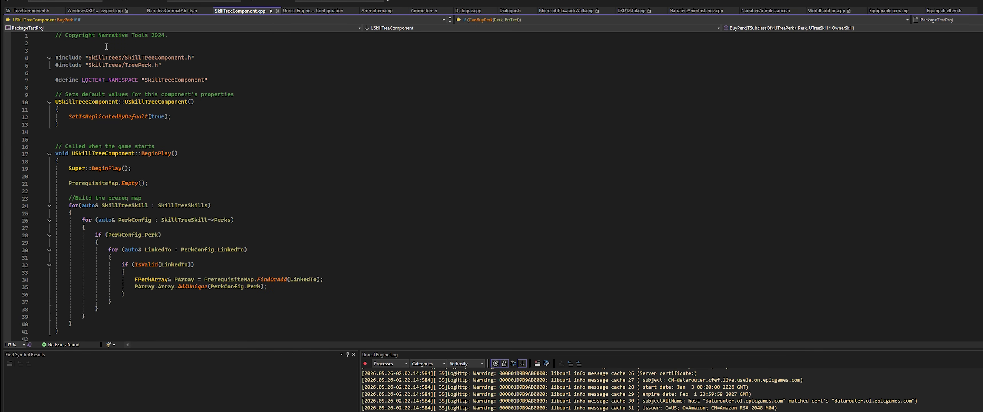
Bring up SkillTreeComponent.h beside the .cpp file and go to the USkillTreeComponent class declaration
right_click(285, 122)
drag(24, 10, 243, 12)
scroll(166, 164, up, 3)
scroll(183, 168, down, 20)
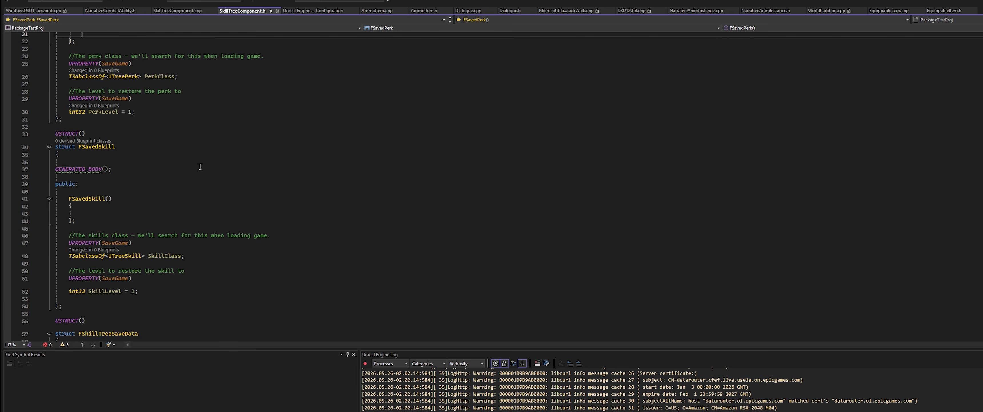
scroll(206, 172, down, 9)
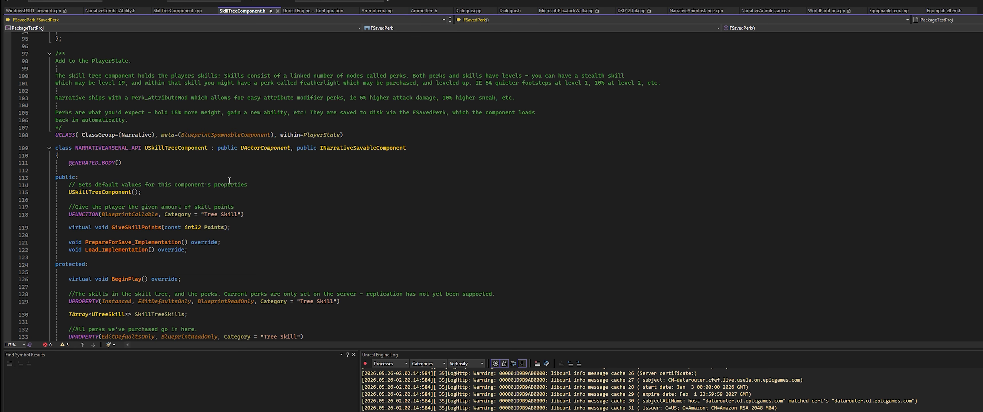
Examine the INarrativeSavableComponent inheritance, skill tree properties and perk functions declared in the USkillTreeComponent class
drag(417, 148, 288, 148)
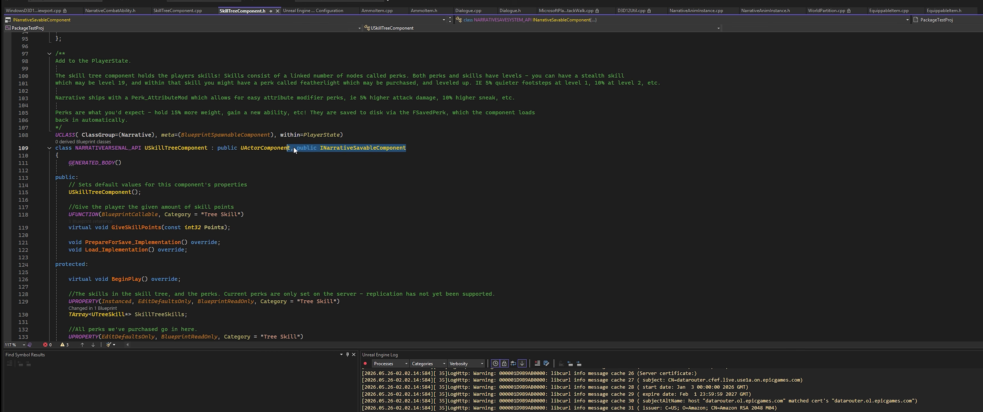
click(322, 178)
scroll(178, 257, down, 7)
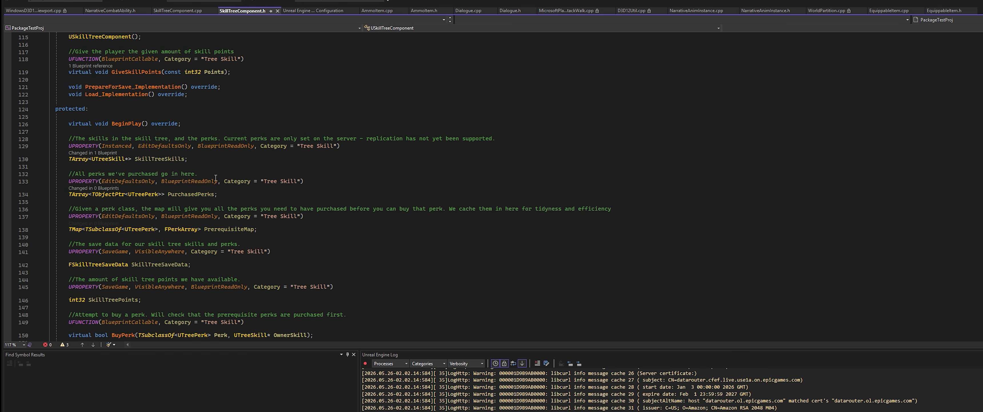
drag(311, 217, 218, 131)
click(259, 209)
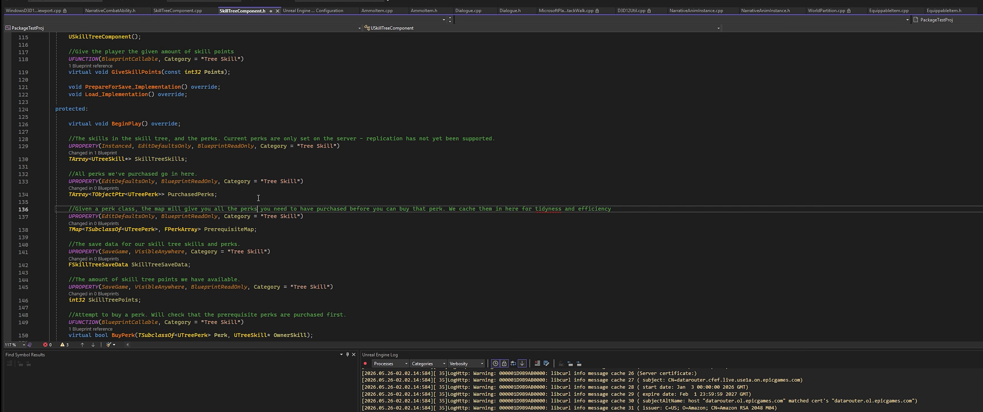
scroll(231, 233, down, 13)
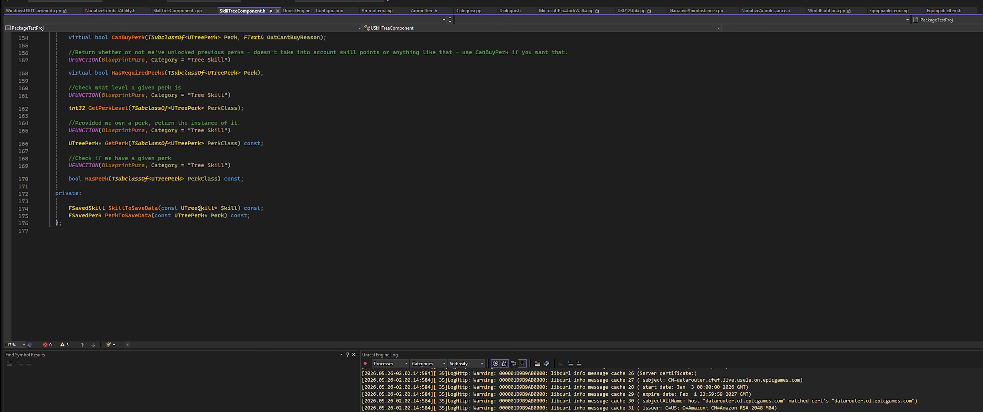
Return to the descriptive comment above the USkillTreeComponent class and examine it together with the class declaration
drag(109, 228, 202, 142)
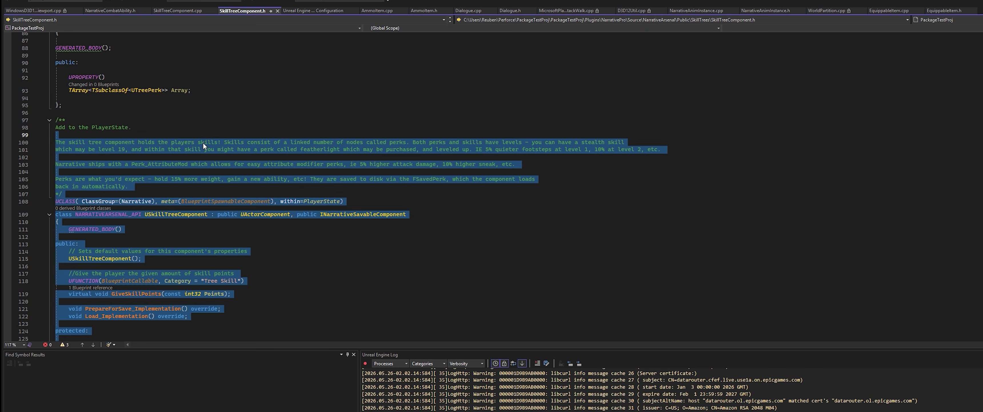
click(203, 142)
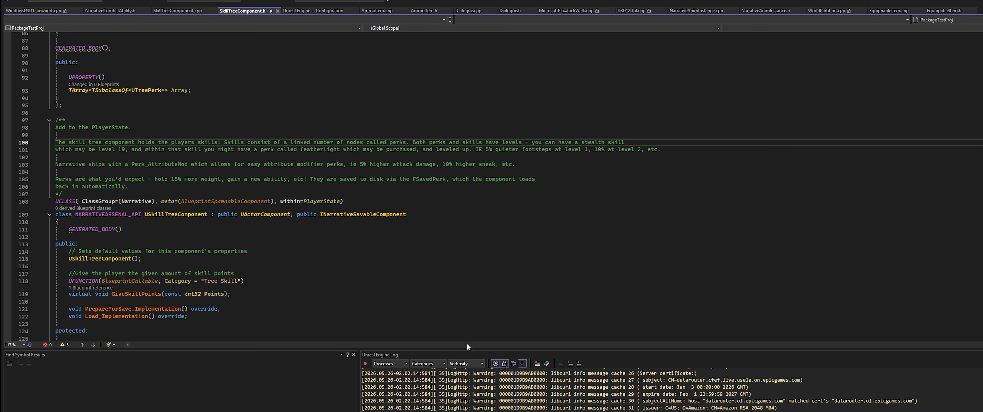
scroll(392, 202, down, 5)
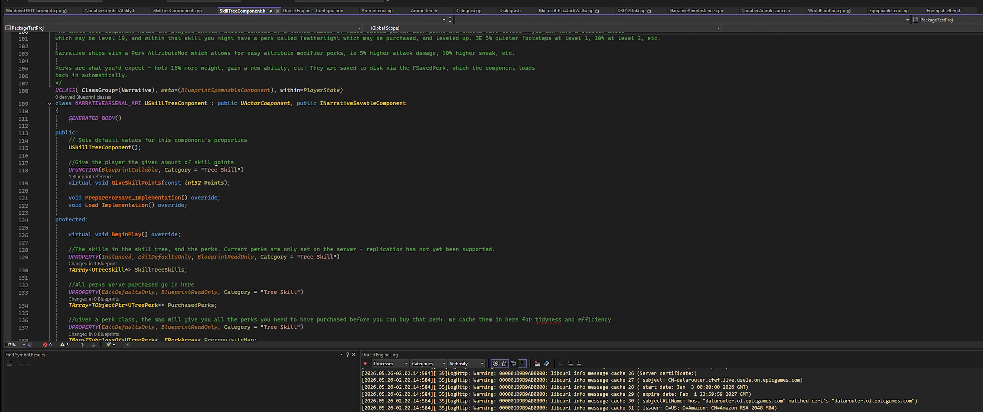
click(181, 102)
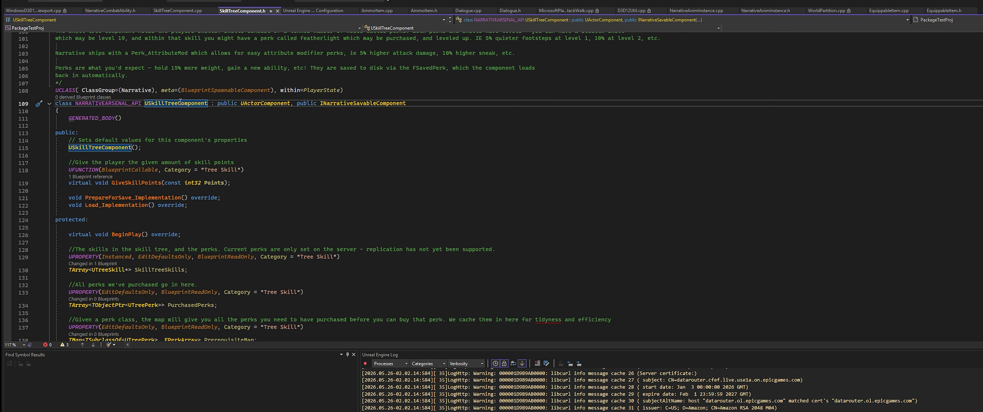
scroll(185, 144, up, 5)
drag(211, 217, 75, 215)
click(163, 231)
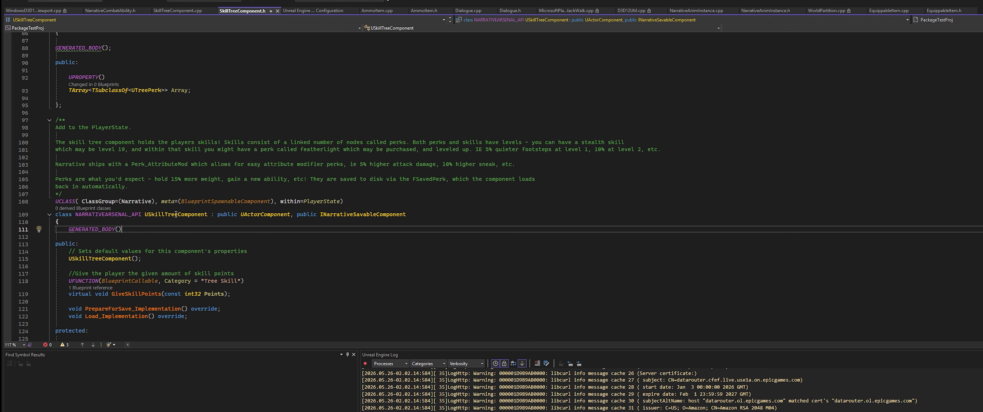
Look through the remaining class members and return to the protected skill, purchased perk, prerequisite map and save data properties
scroll(182, 218, down, 5)
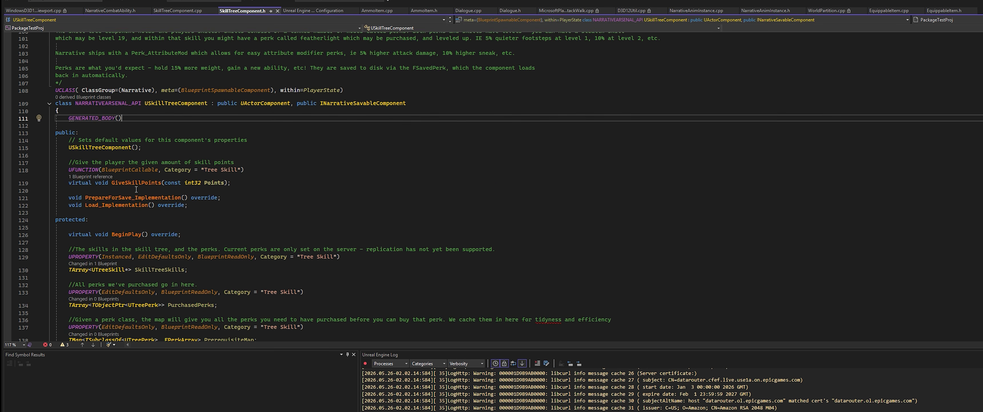
scroll(133, 191, down, 12)
scroll(133, 191, up, 4)
click(327, 197)
scroll(272, 195, up, 5)
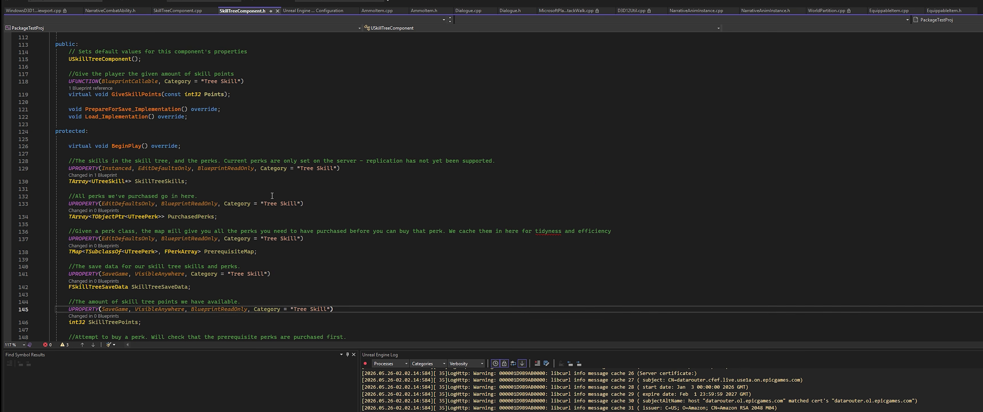
click(293, 249)
click(282, 223)
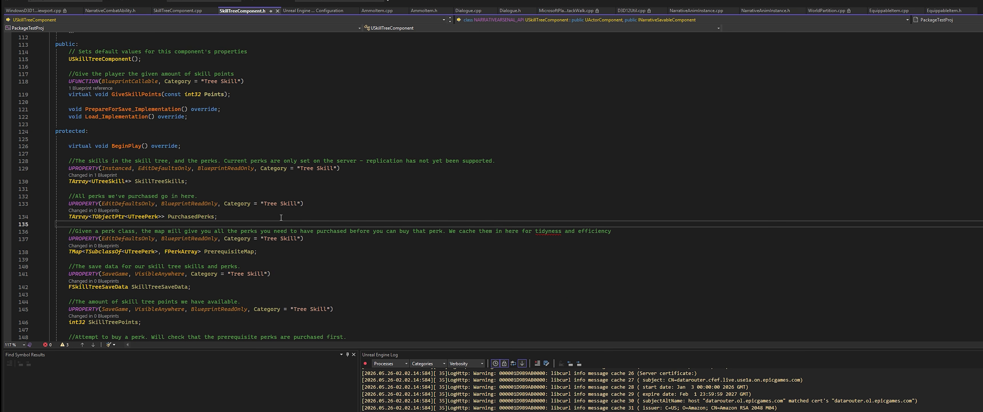